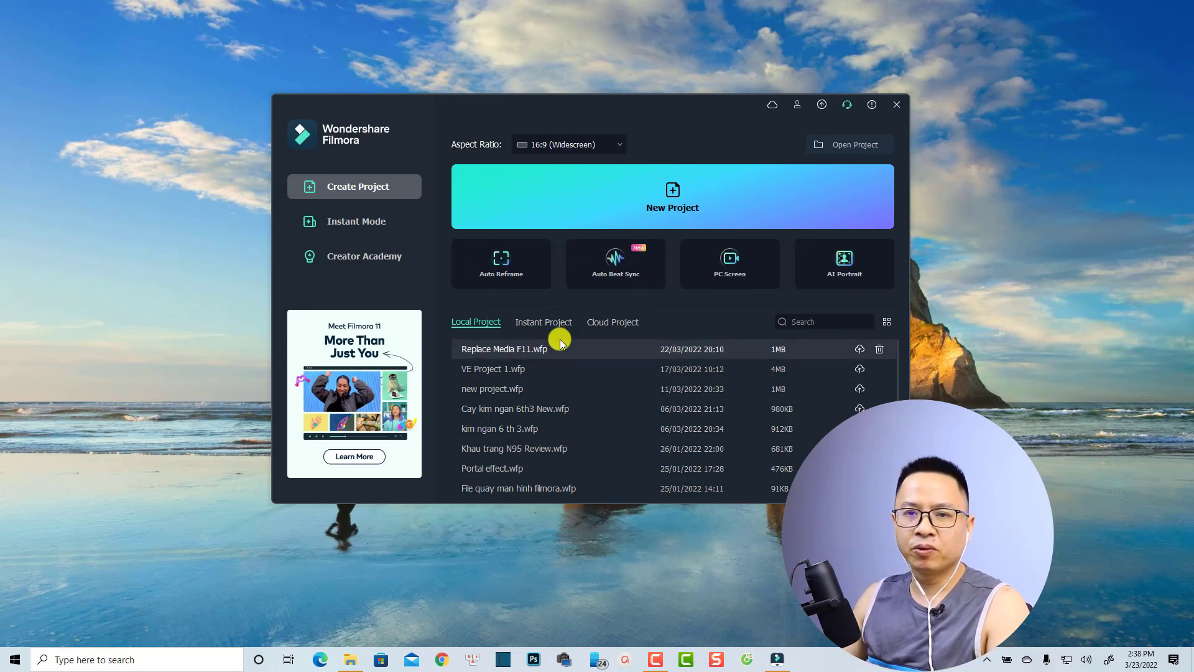
Create a new 16:9 project and import MVI_4675.MP4 from the 2022_03_21 folder into its media library
left_click(651, 196)
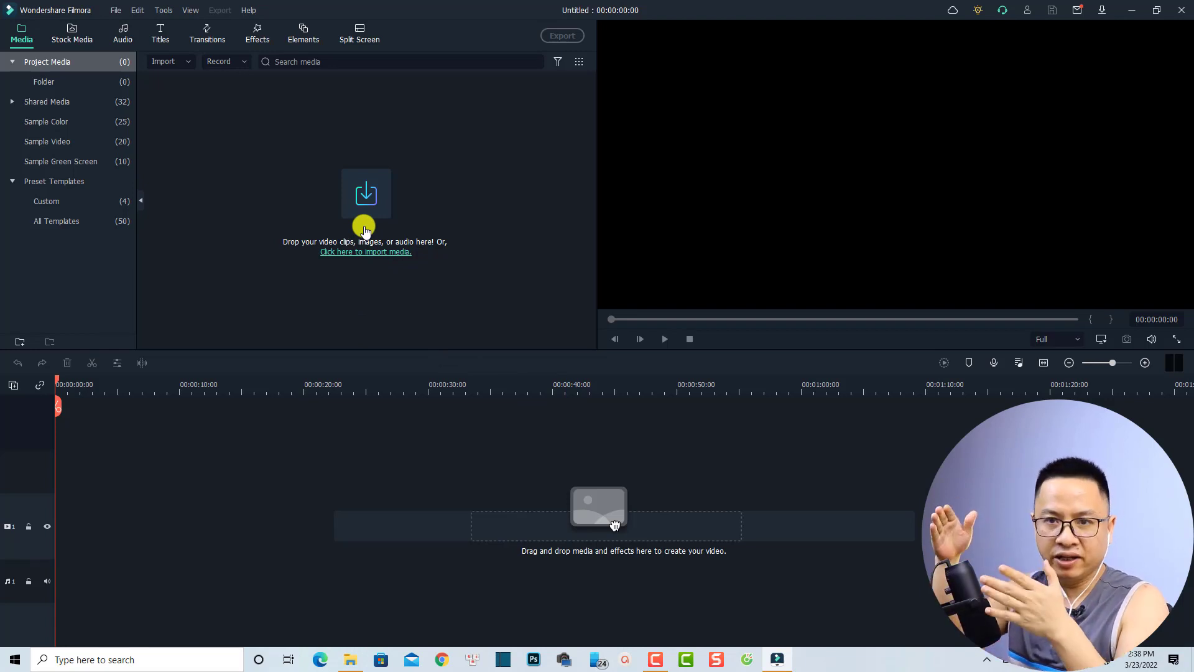
left_click(351, 660)
left_click_drag(280, 31, 880, 105)
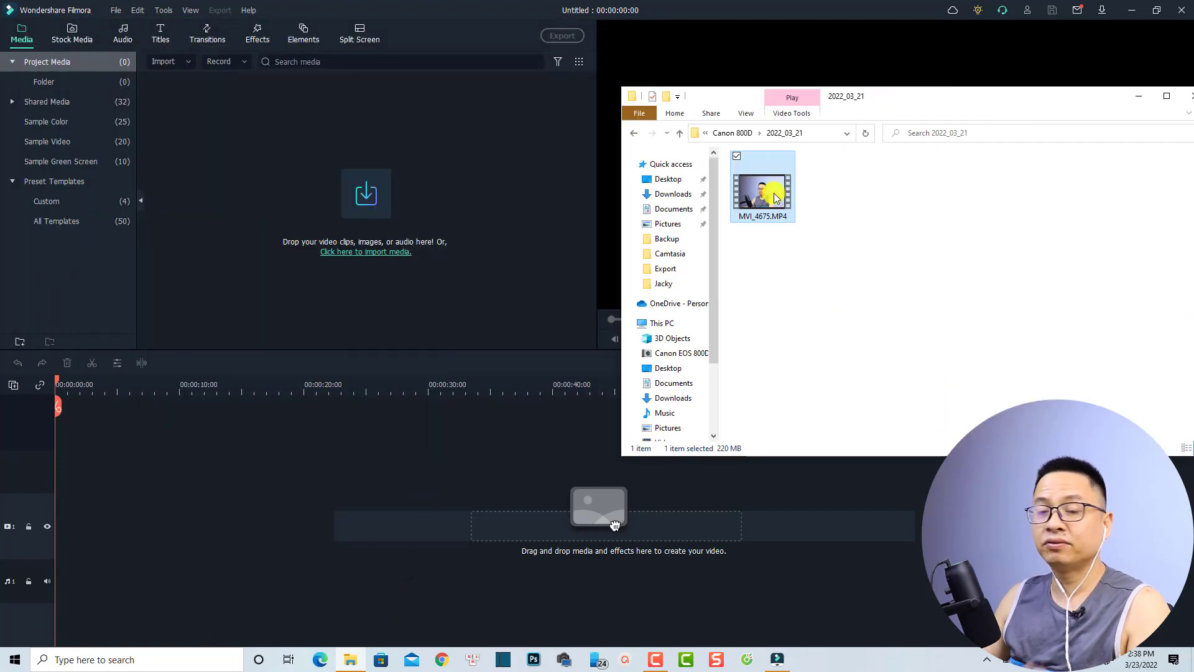
left_click_drag(775, 198, 344, 204)
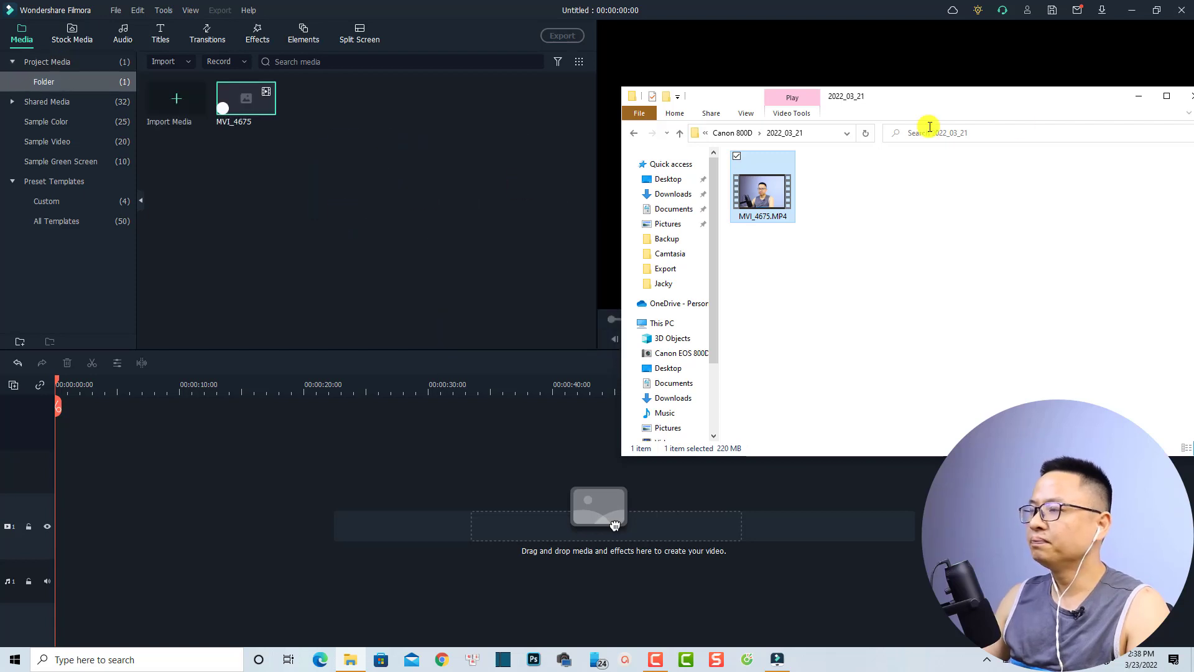
left_click_drag(1069, 96, 914, 102)
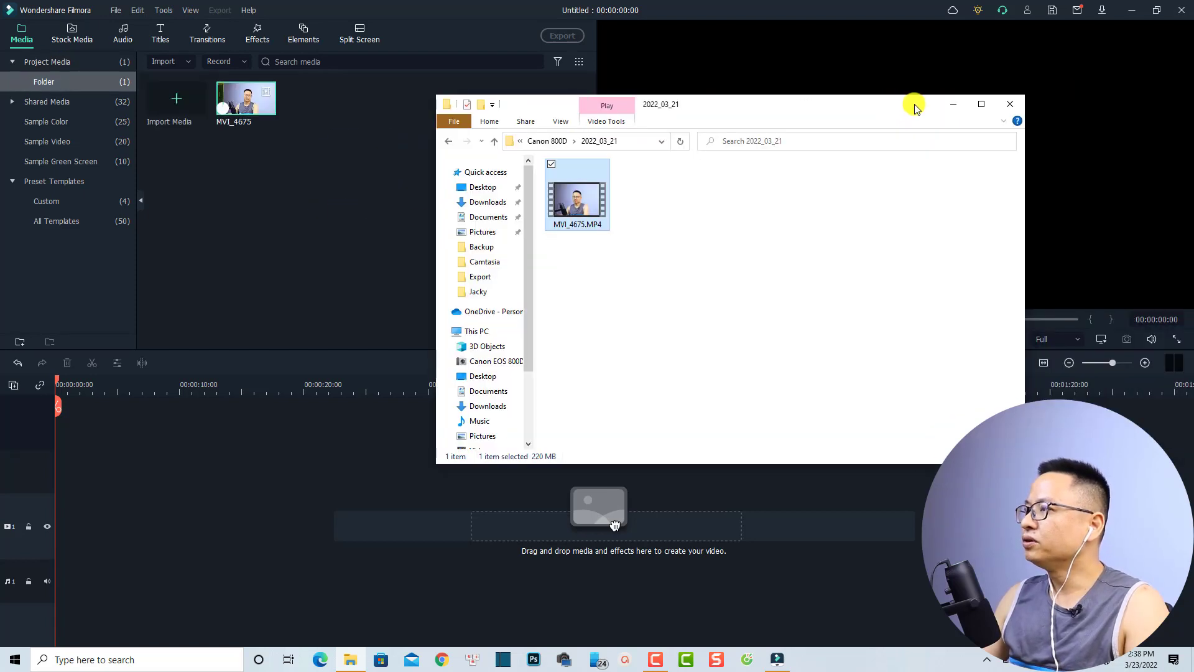
left_click(1009, 99)
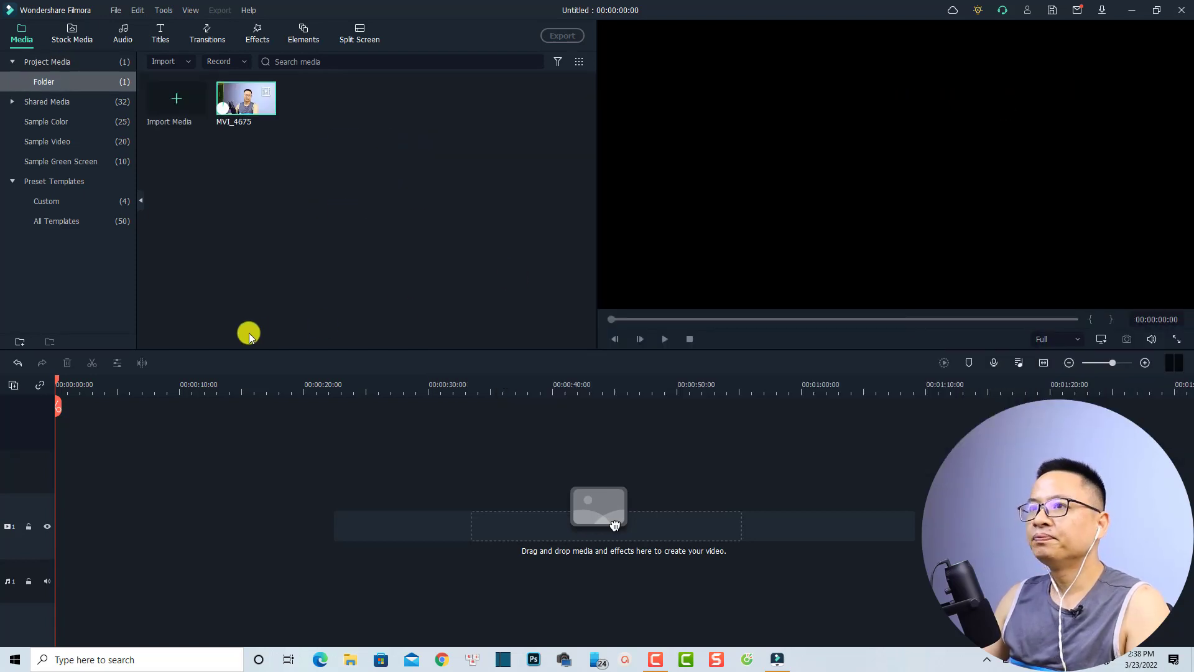
Play the imported MVI_4675 clip in the preview to check its picture and sound
right_click(246, 112)
left_click(277, 226)
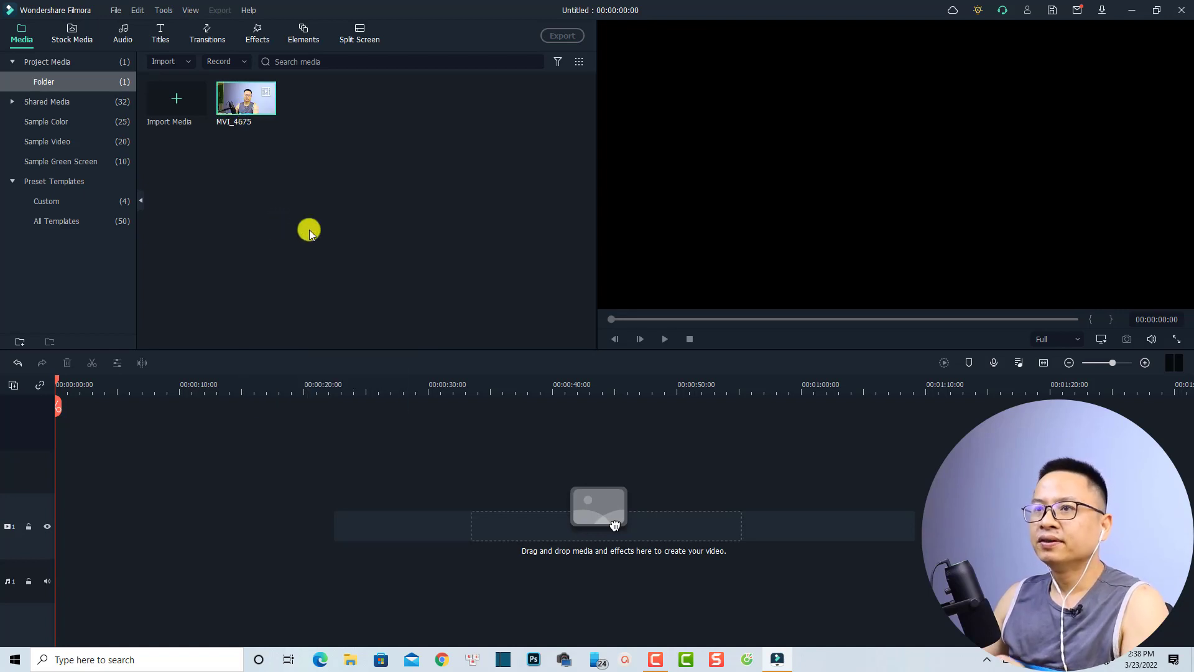
left_click(244, 109)
key("space")
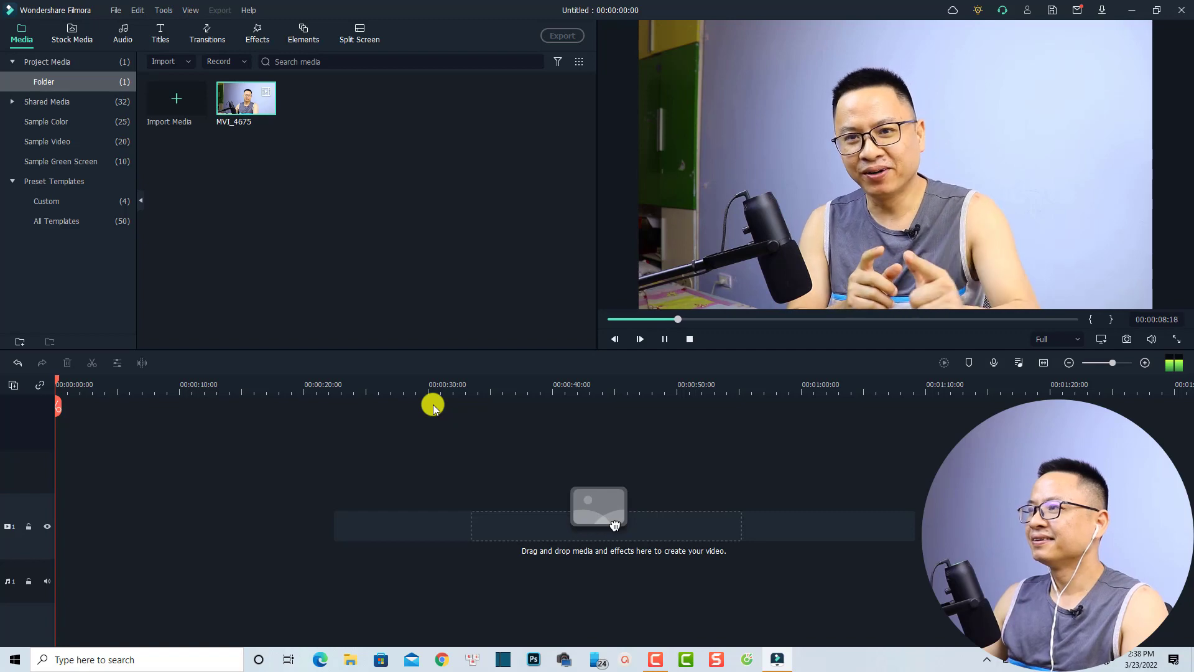
key("space")
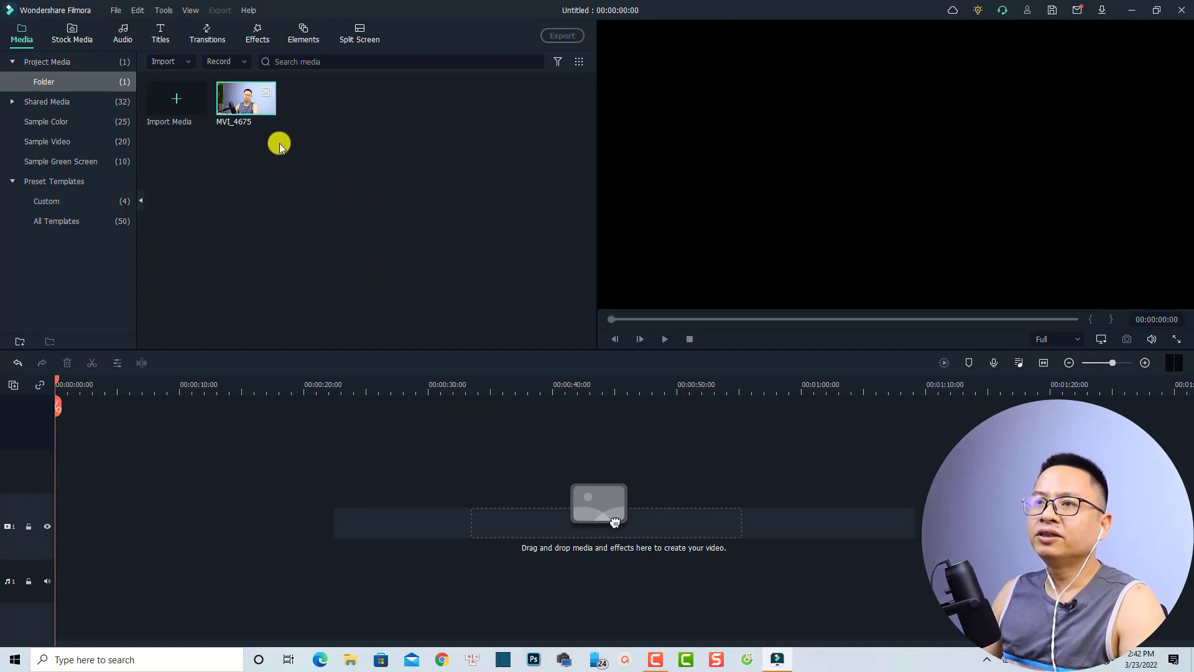
Place the MVI_4675 clip on the first video track at the start of the timeline
mouse_move(268, 117)
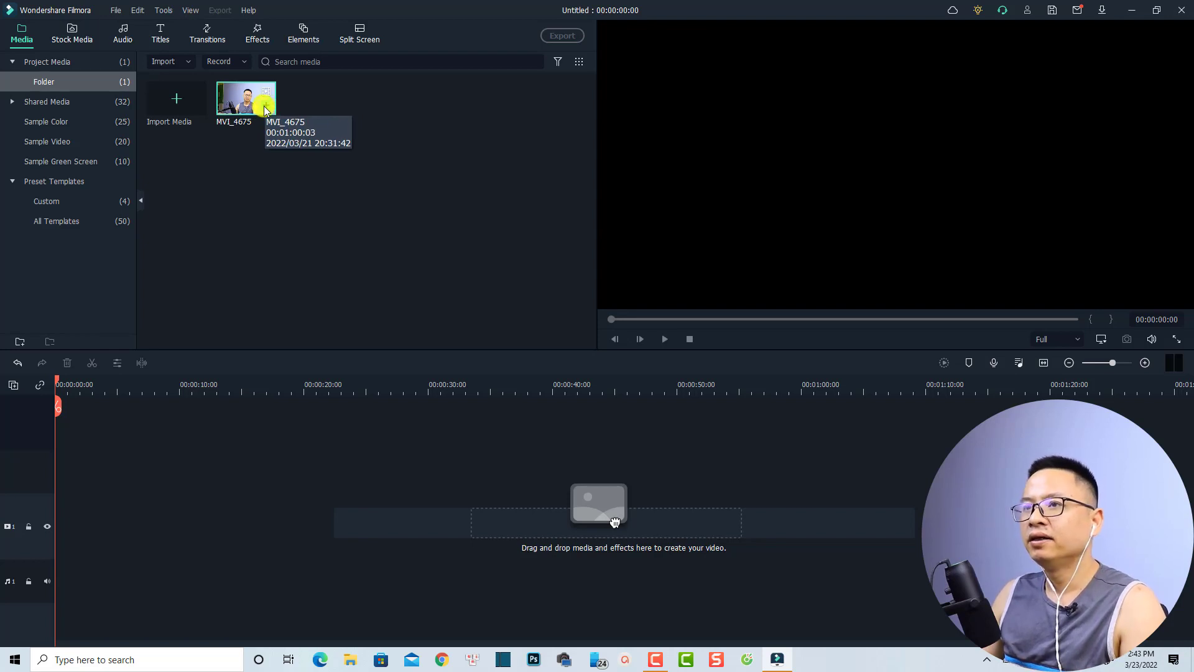
left_click_drag(615, 523, 613, 521)
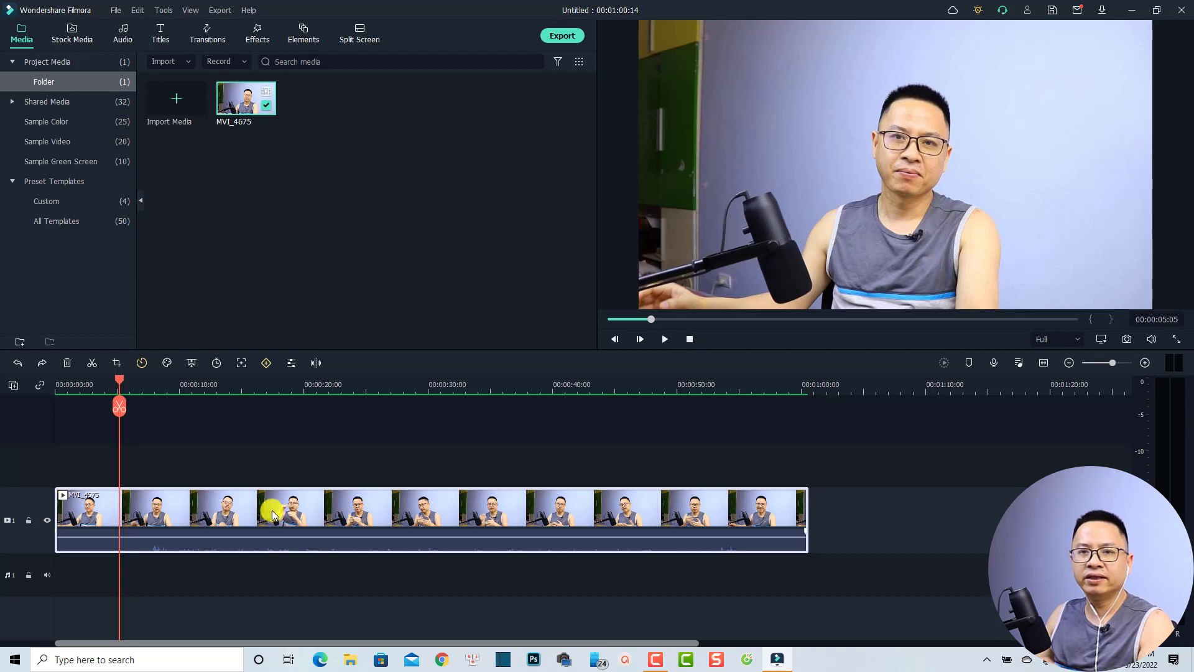
Mute the audio of the MVI_4675 clip on the timeline and play the clip to check it
right_click(229, 515)
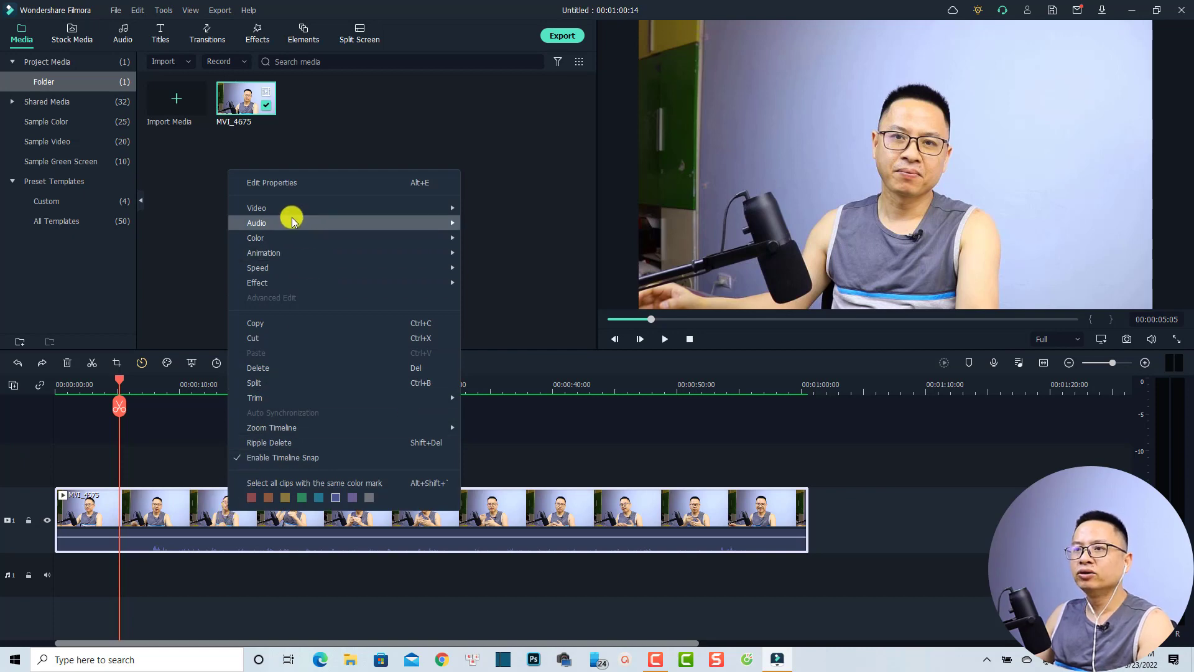
mouse_move(292, 222)
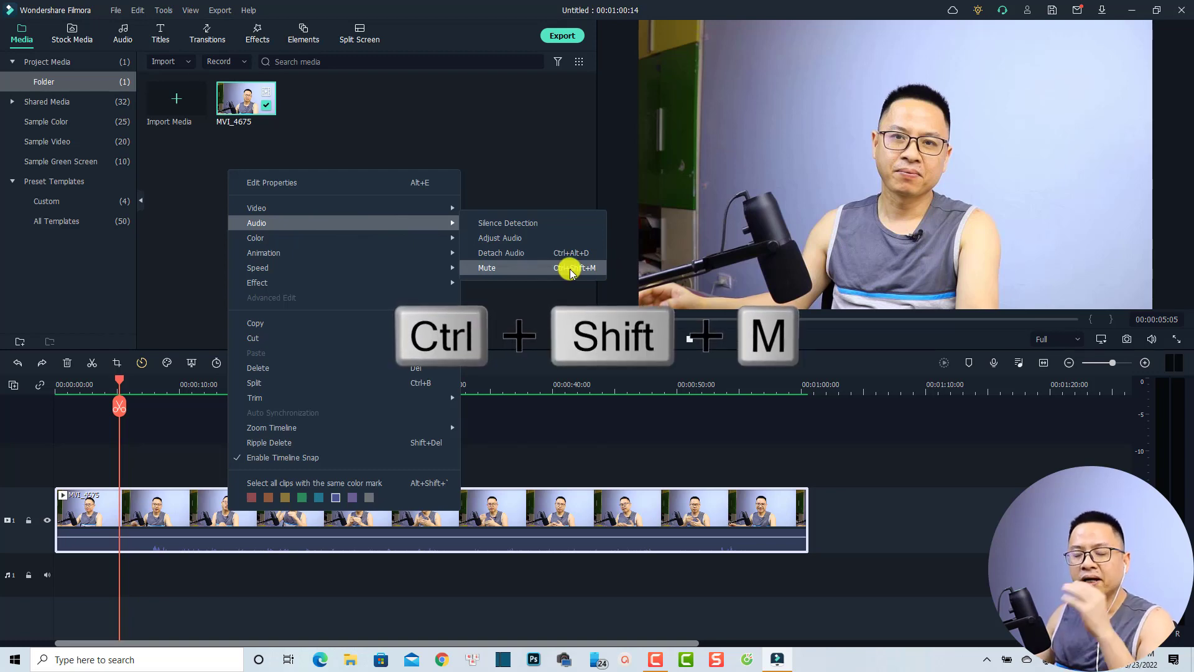
left_click(495, 268)
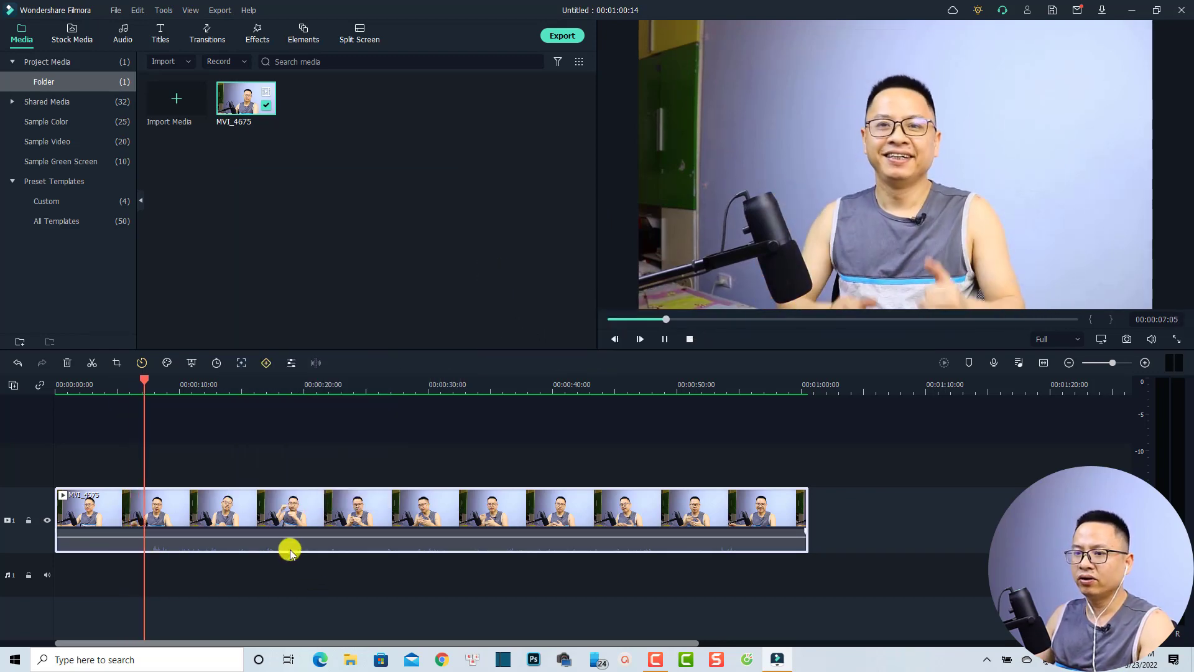
key("space")
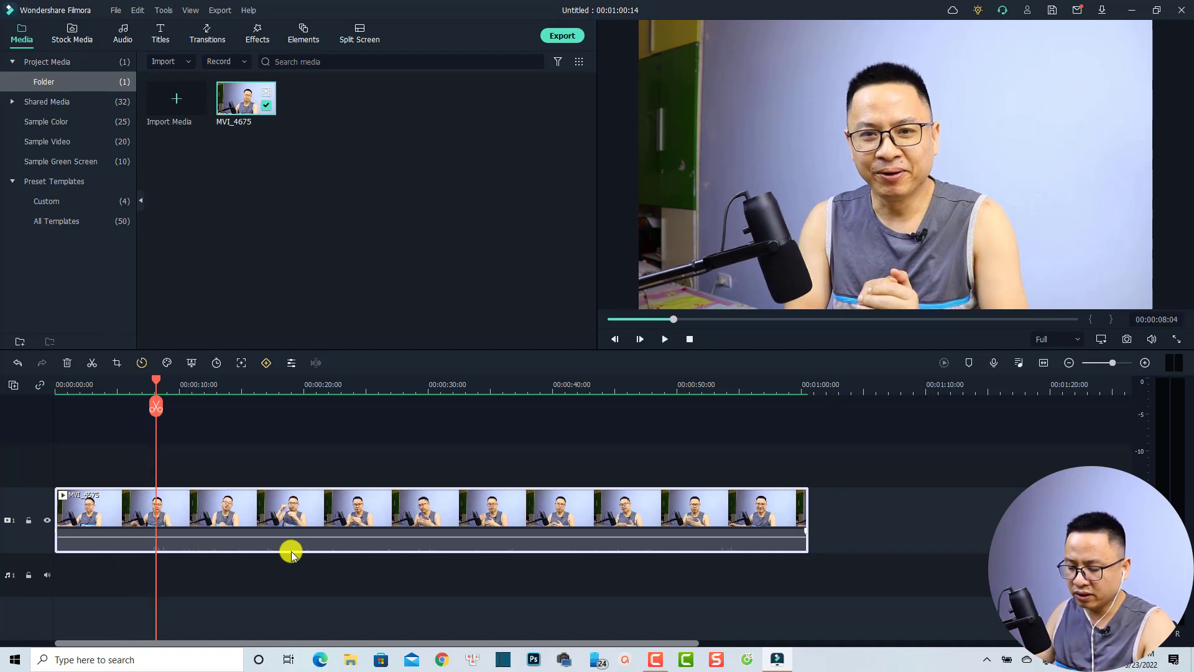
Unmute the MVI_4675 timeline clip and play it to check the sound
key("ctrl+shift+m")
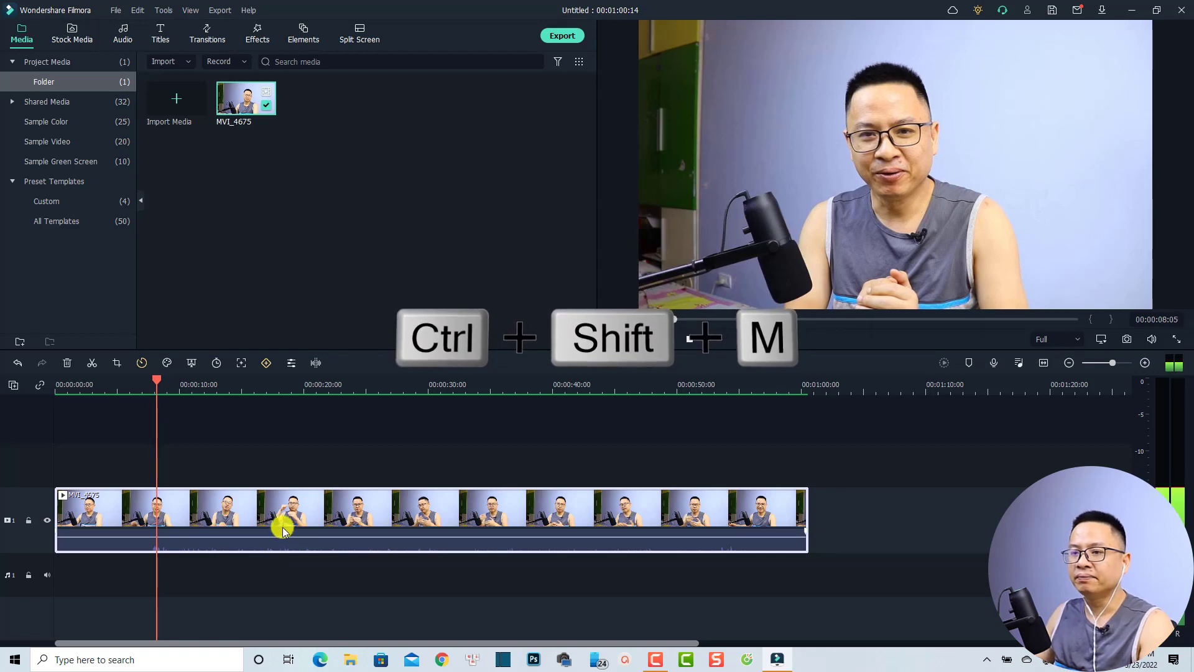
key("space")
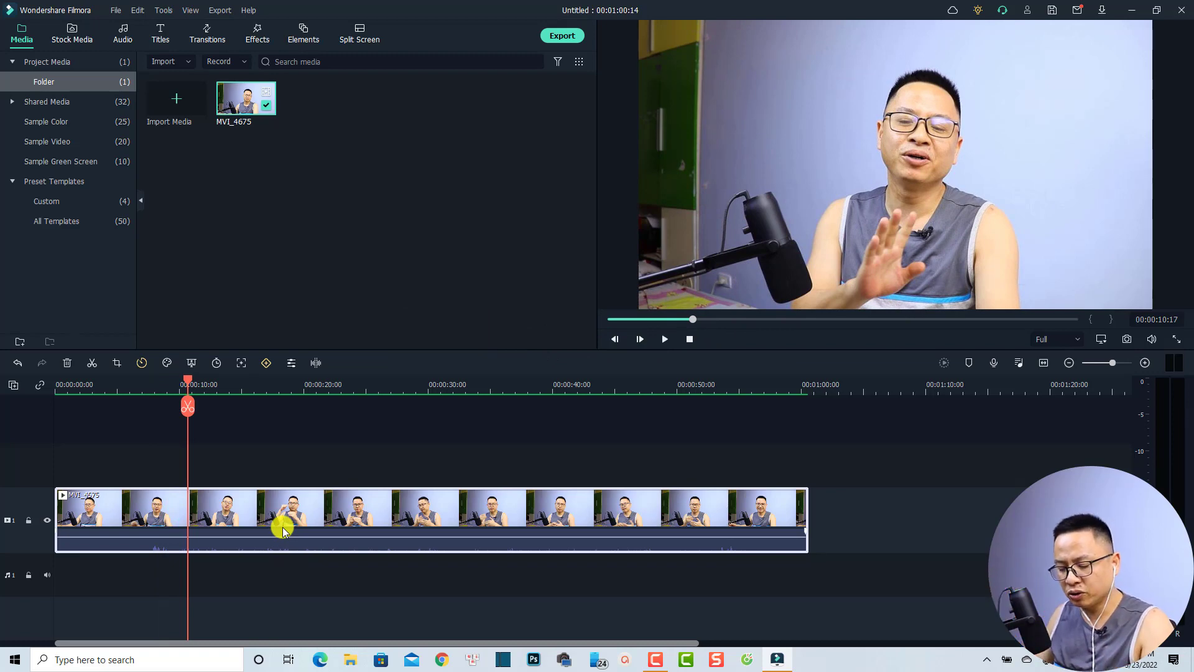
Try detaching the audio from the MVI_4675 timeline clip and undo the detachment
key("ctrl+alt+d")
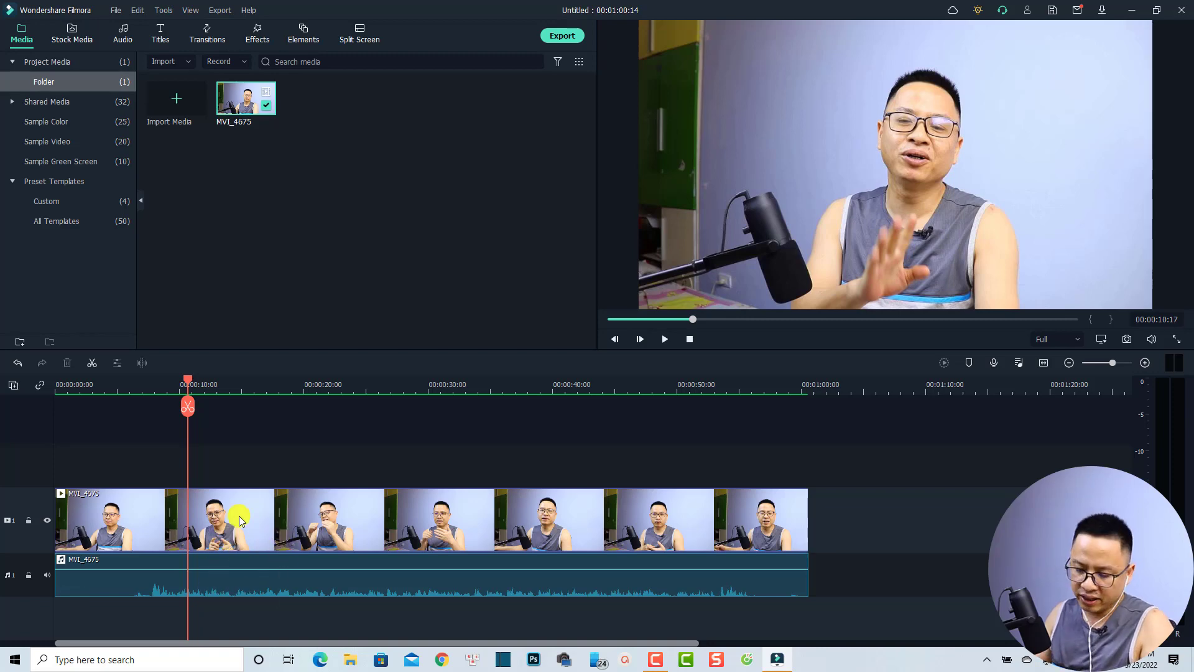
key("ctrl+z")
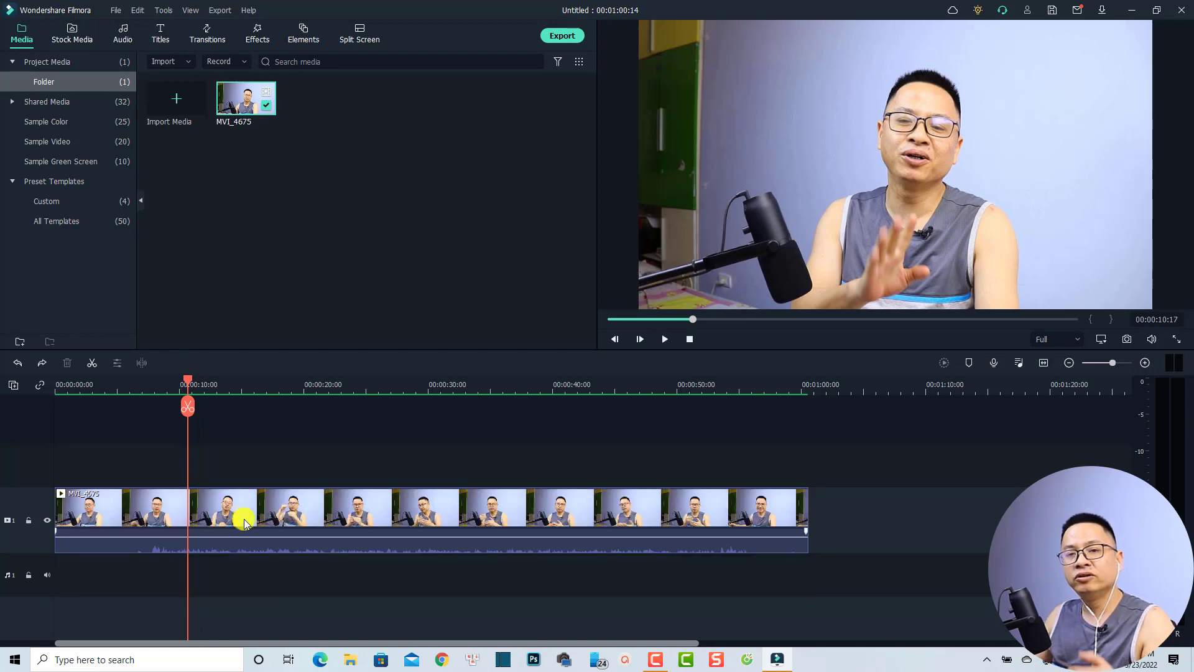
left_click(297, 508)
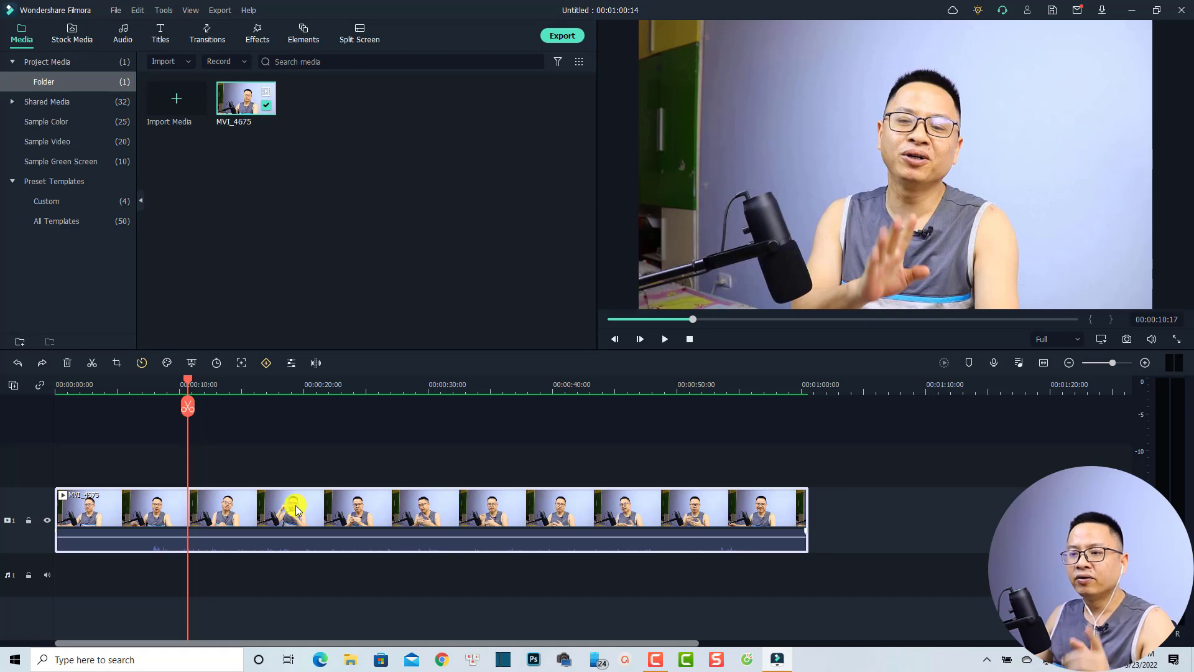
right_click(296, 508)
mouse_move(354, 219)
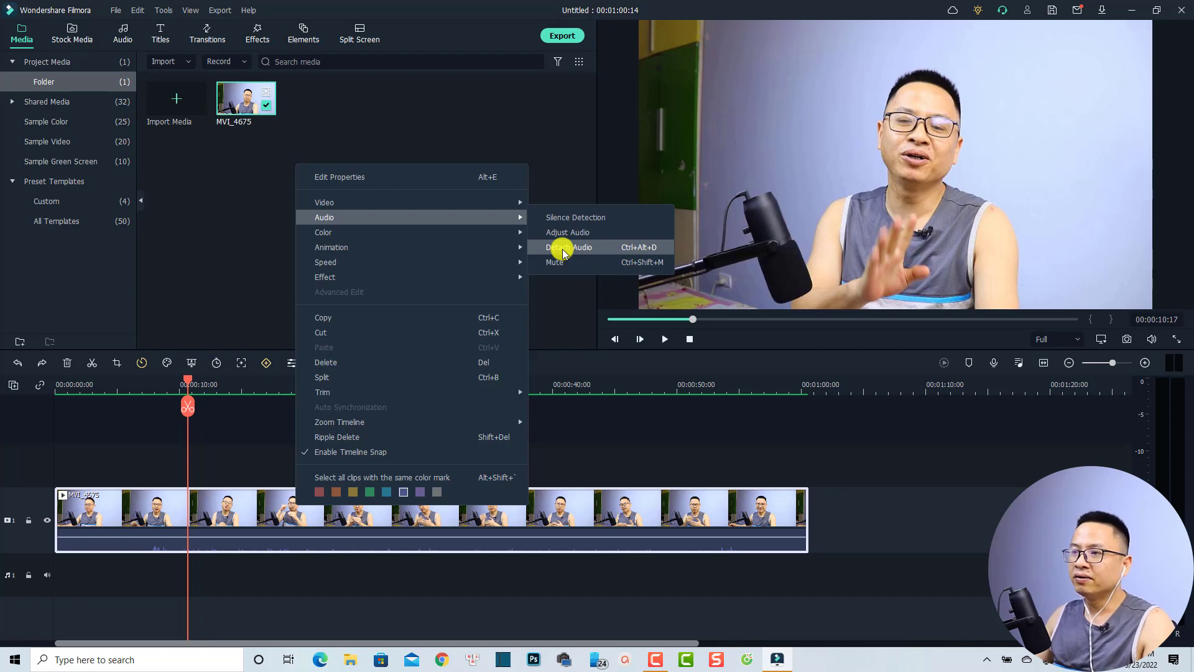
left_click(219, 446)
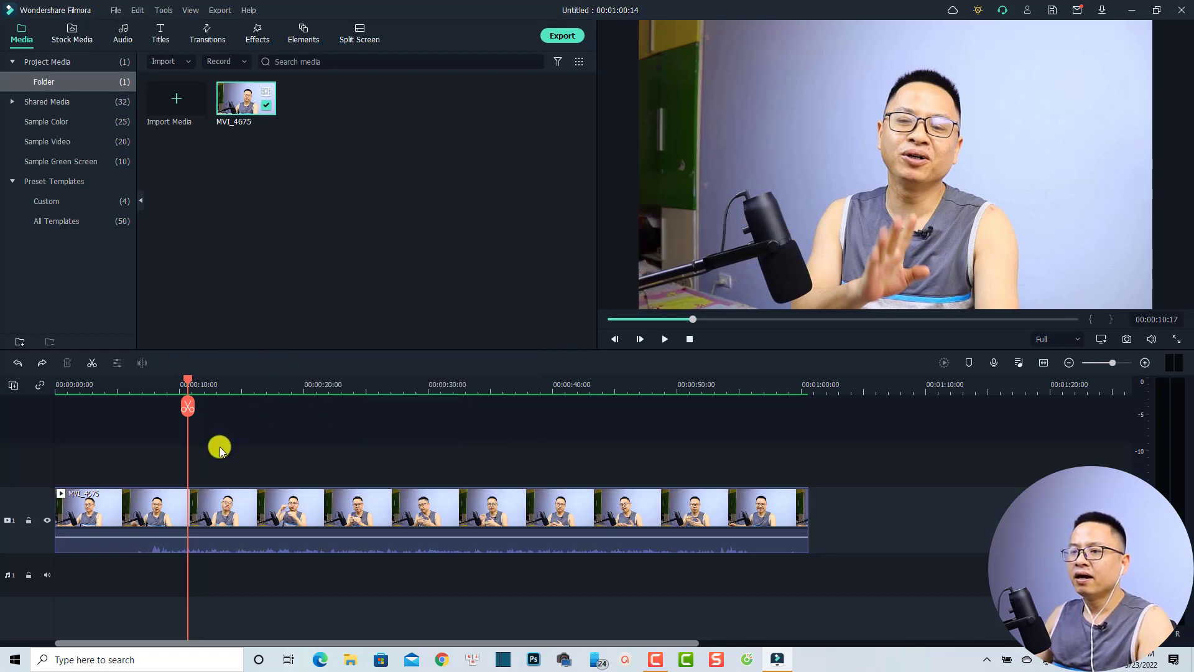
Raise the volume line of the MVI_4675 timeline clip and play the clip to hear the louder sound
left_click(235, 520)
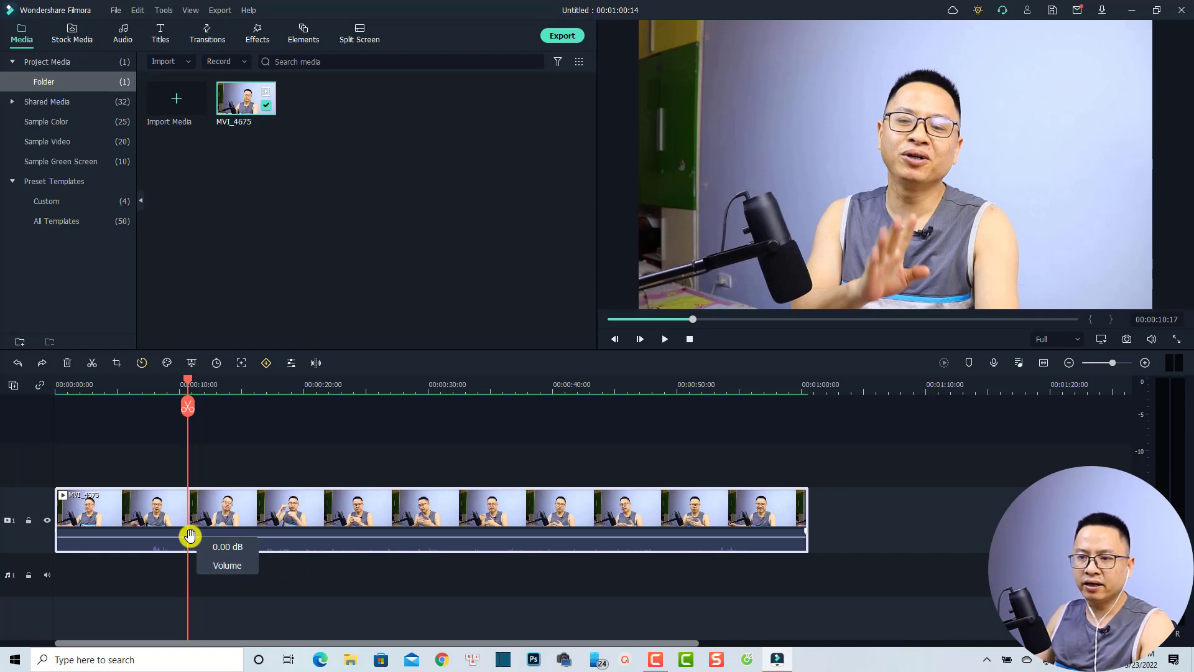
left_click_drag(190, 537, 241, 532)
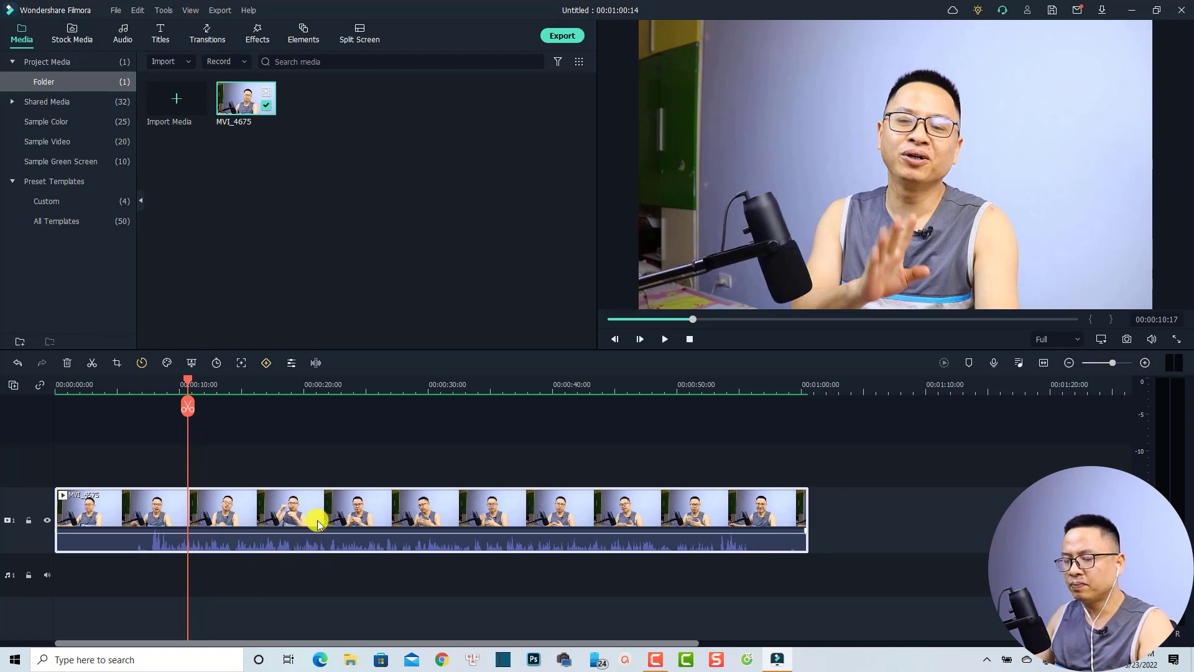
key("space")
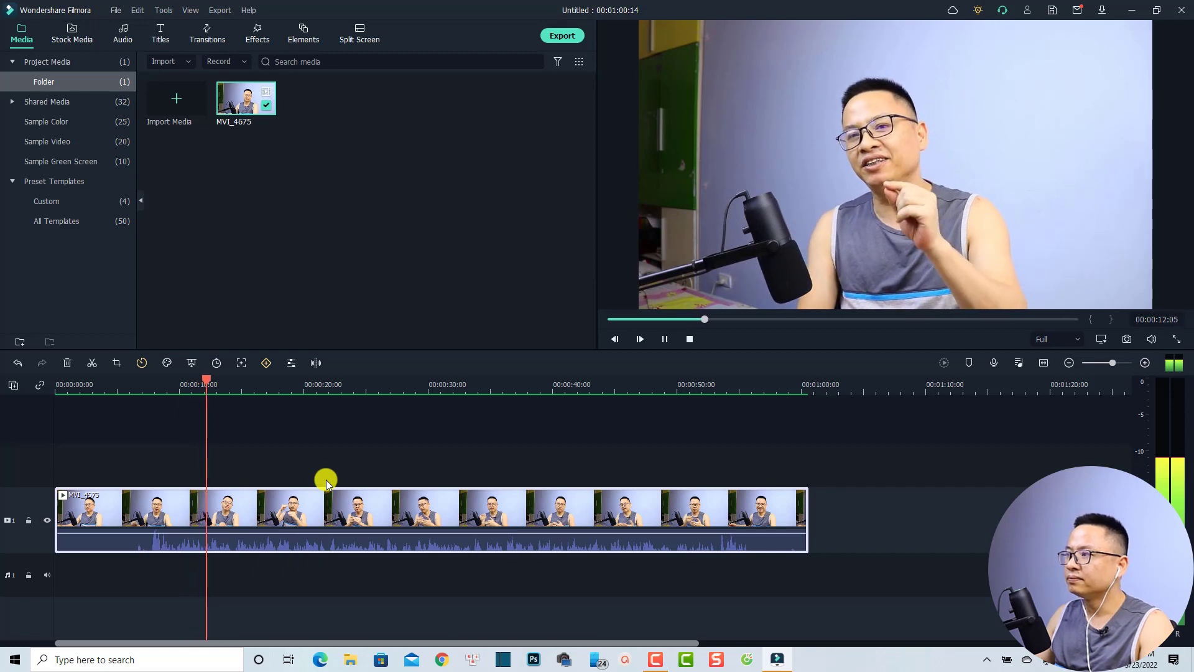
key("space")
Lower the timeline clip's volume to about 0.19 dB and play it to compare the sound
left_click_drag(263, 534, 262, 539)
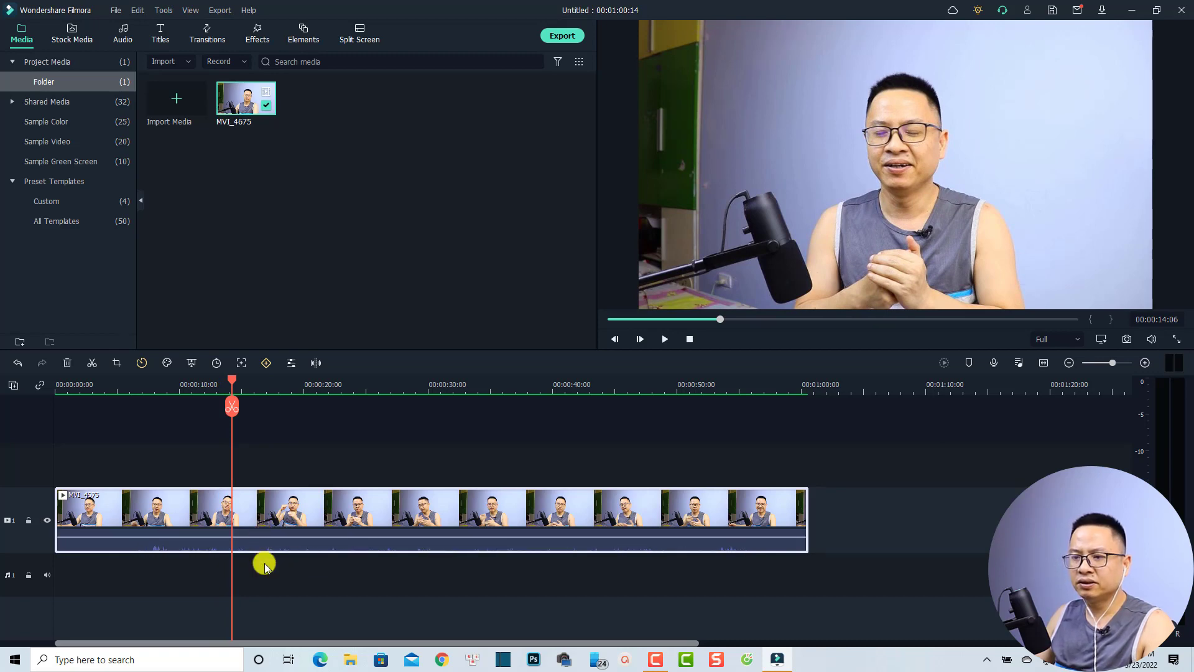
key("space")
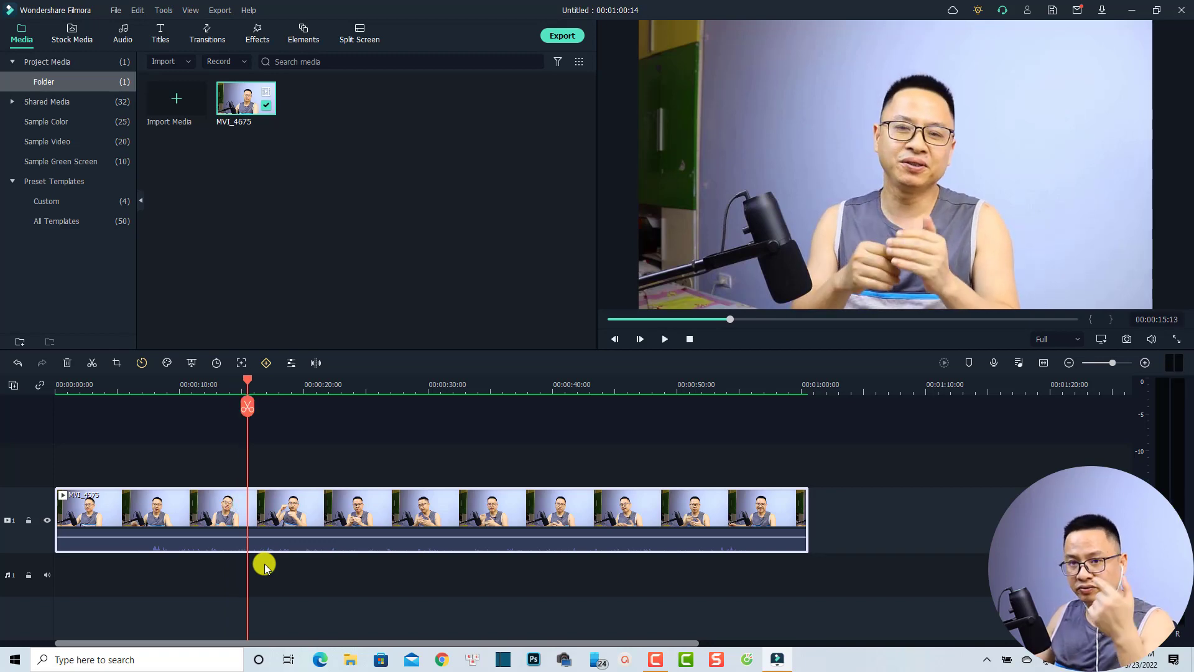
Raise the MVI_4675 timeline clip's volume to about 10.31 dB using its volume line
mouse_move(269, 536)
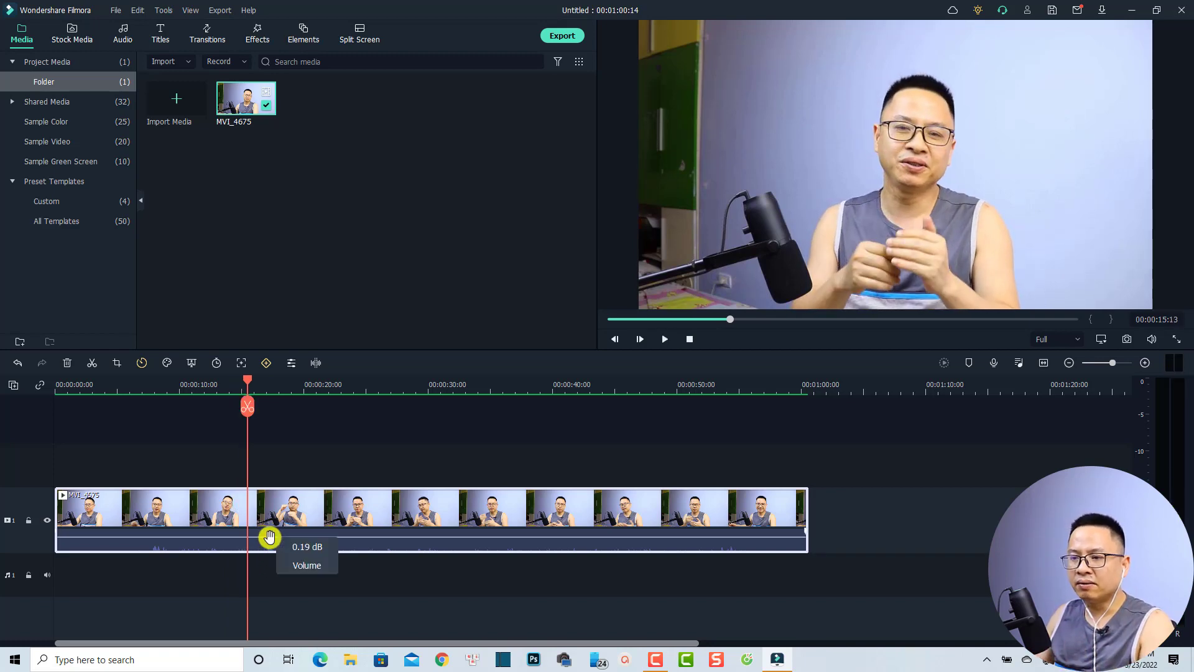
left_click_drag(269, 536, 268, 536)
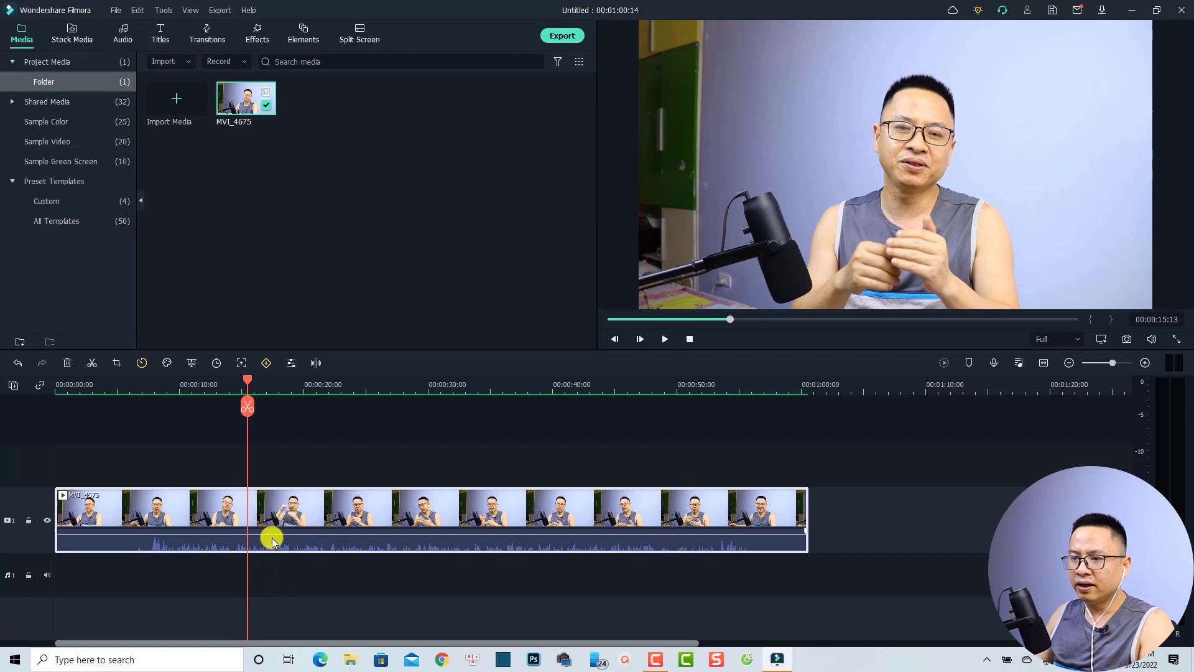
mouse_move(273, 533)
left_click_drag(273, 533, 273, 531)
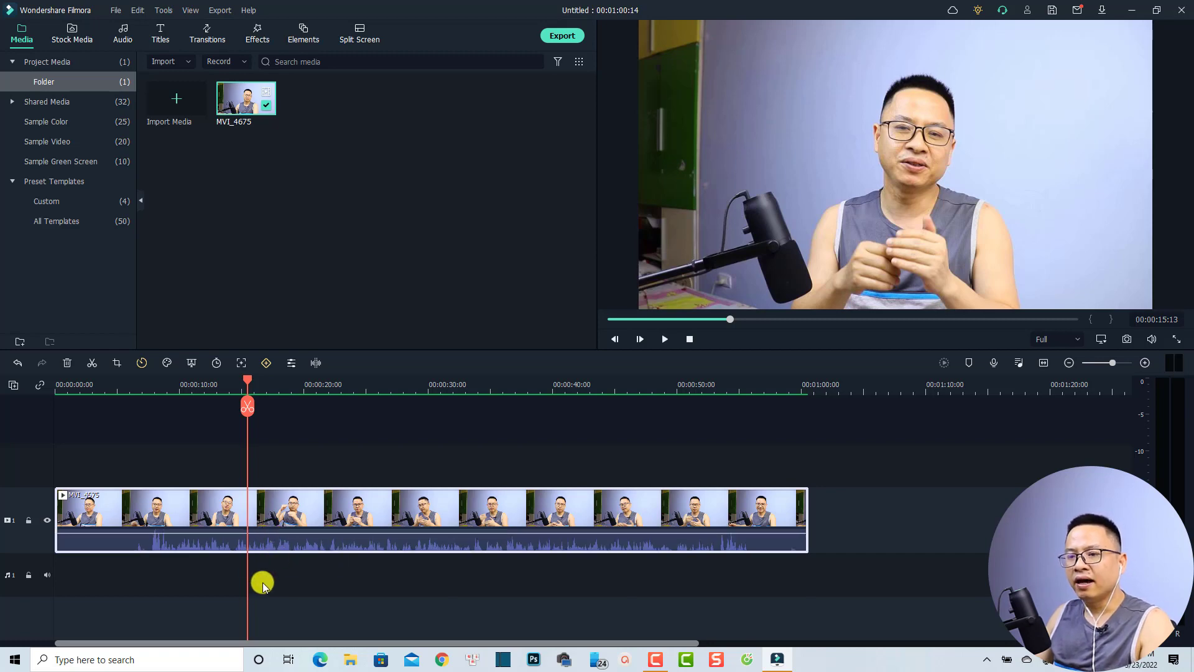
Detach the audio of the MVI_4675 timeline clip onto the audio track
mouse_move(165, 533)
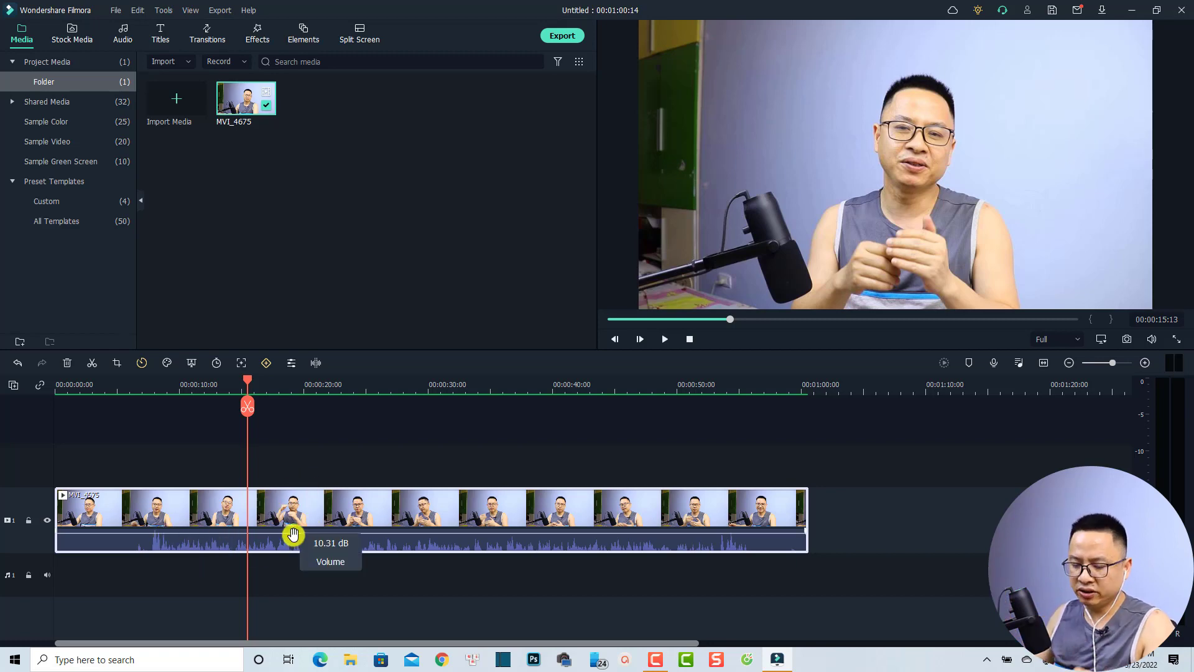
key("ctrl+alt+d")
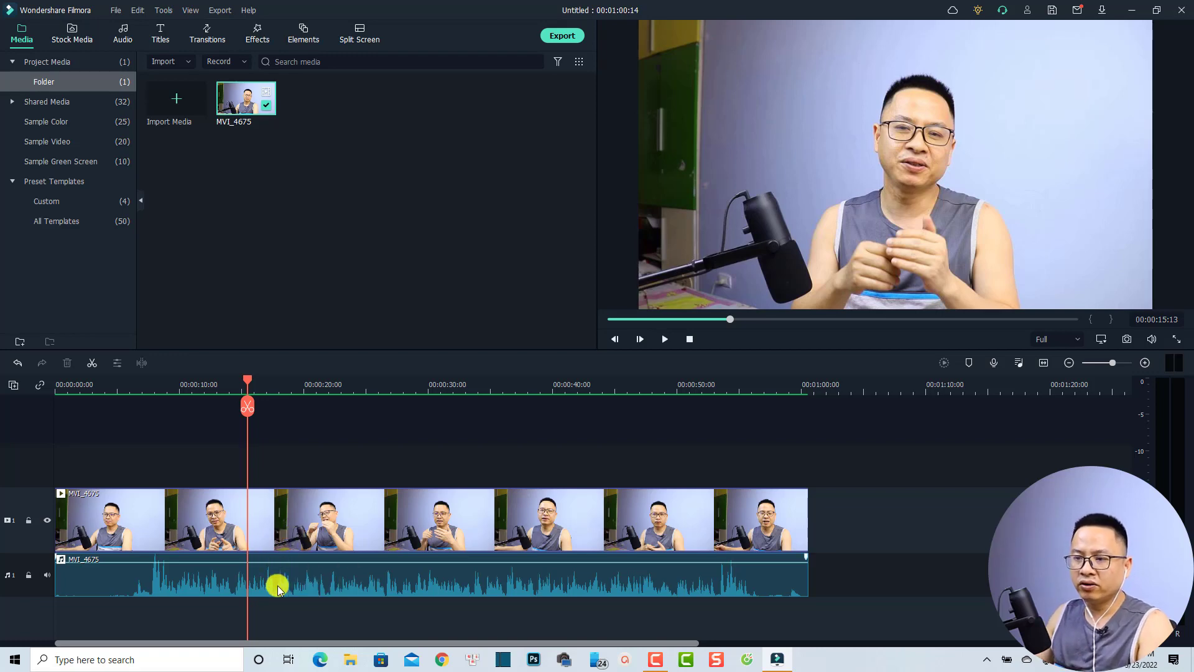
Split only the detached audio clip at 00:00:06:04, just before the speech begins
left_click(139, 386)
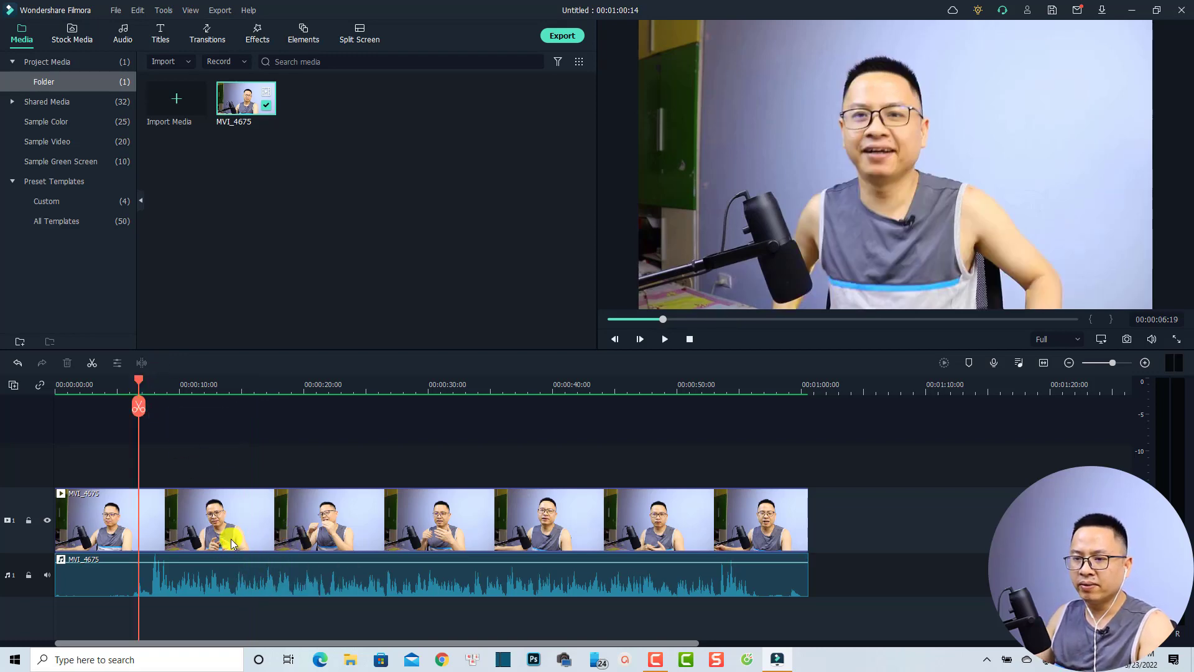
left_click_drag(140, 380, 130, 380)
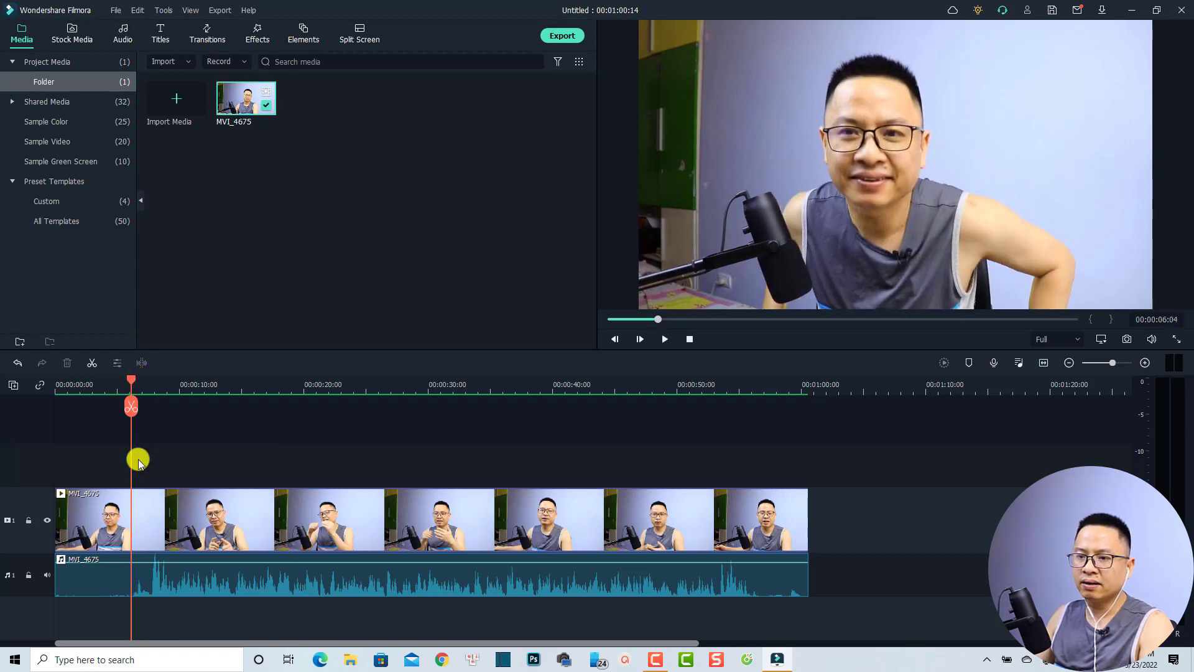
left_click(116, 575)
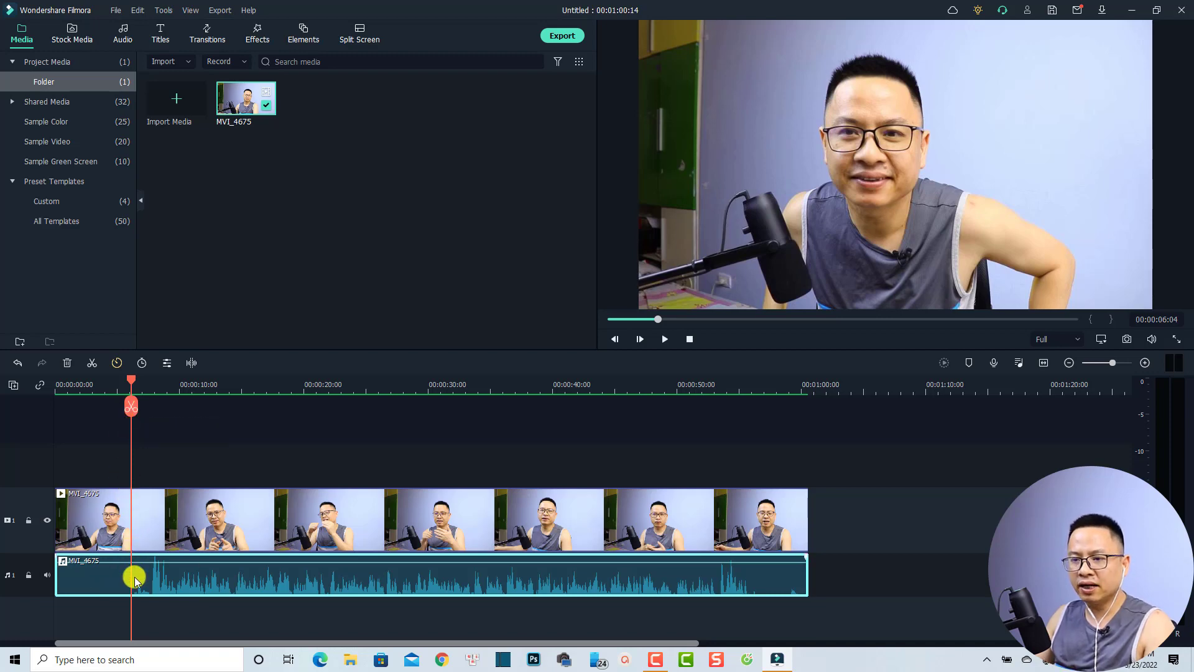
left_click(130, 406)
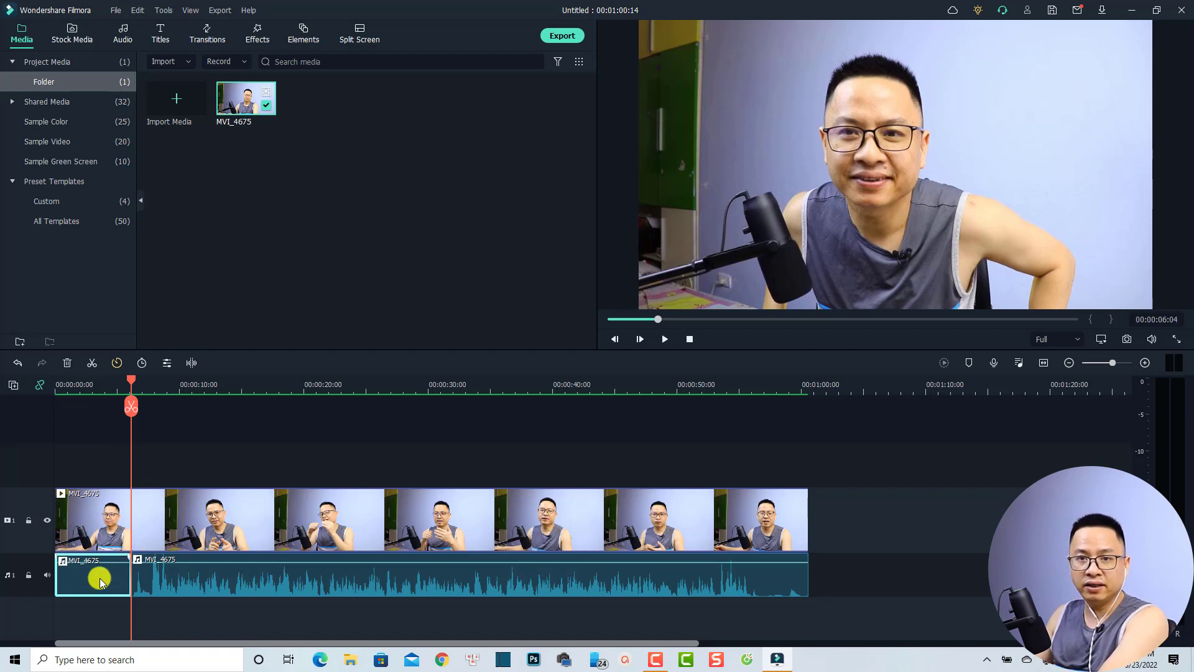
Delete the first detached audio segment, before 00:00:06:04, and play the timeline from the start
key("Delete")
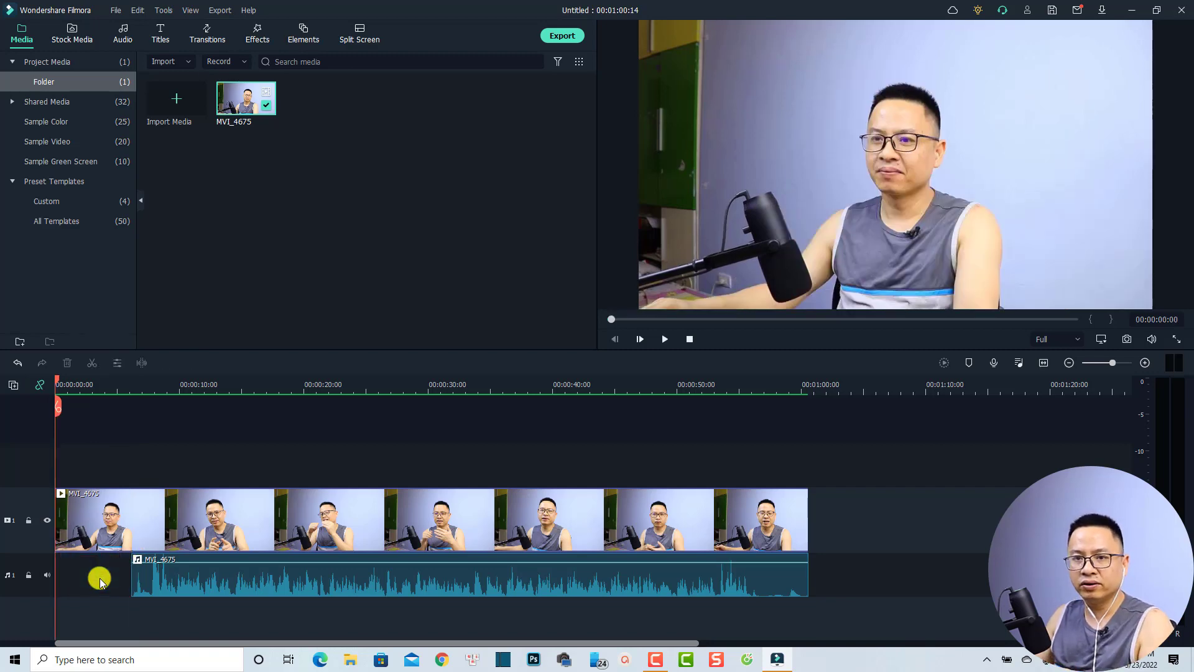
key("space")
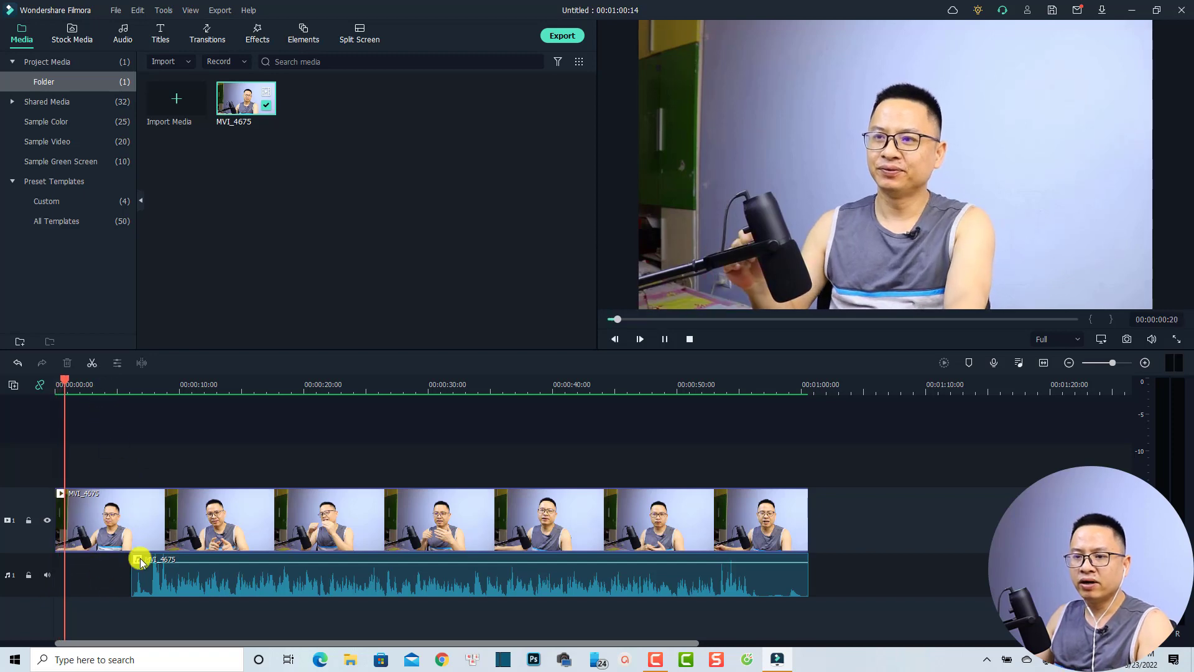
Split the detached audio clip at 00:00:56:01, where the speech ends, and delete the segment after the cut
left_click(757, 387)
left_click(781, 576)
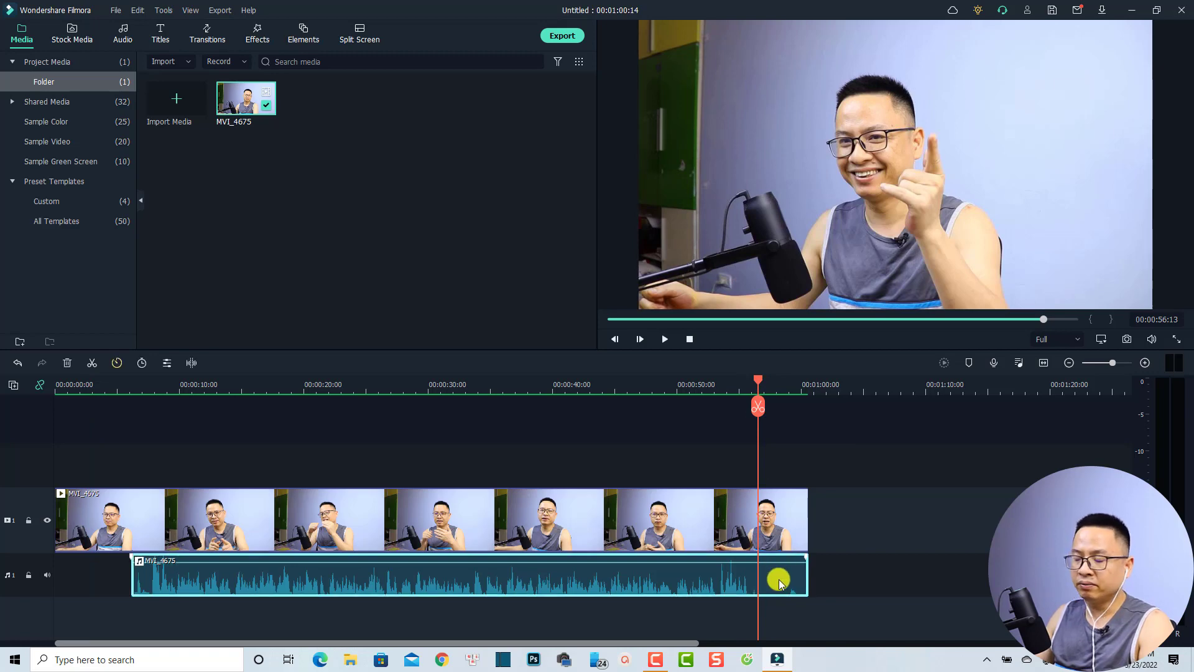
left_click_drag(758, 403, 762, 440)
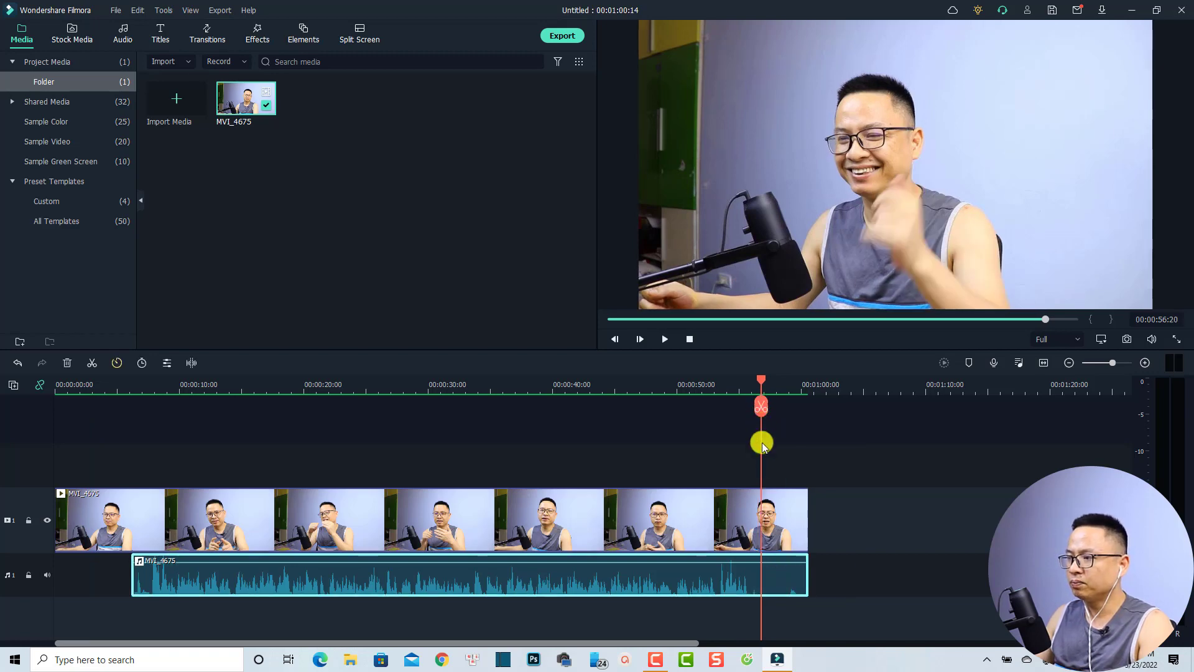
left_click(756, 380)
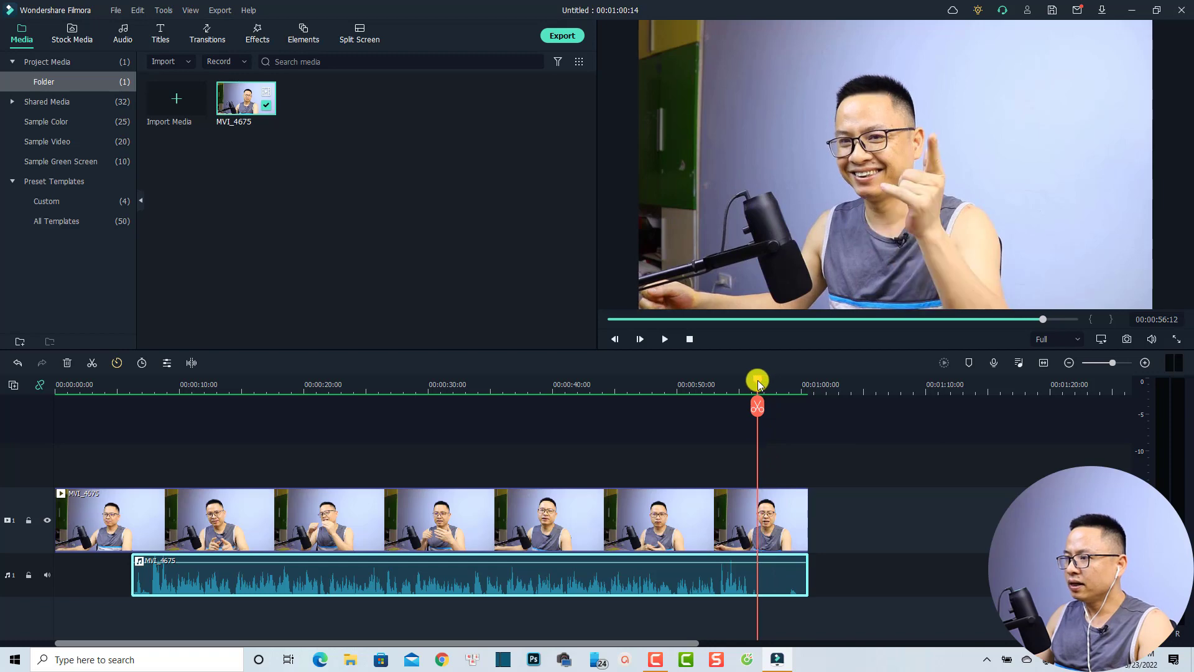
left_click(752, 380)
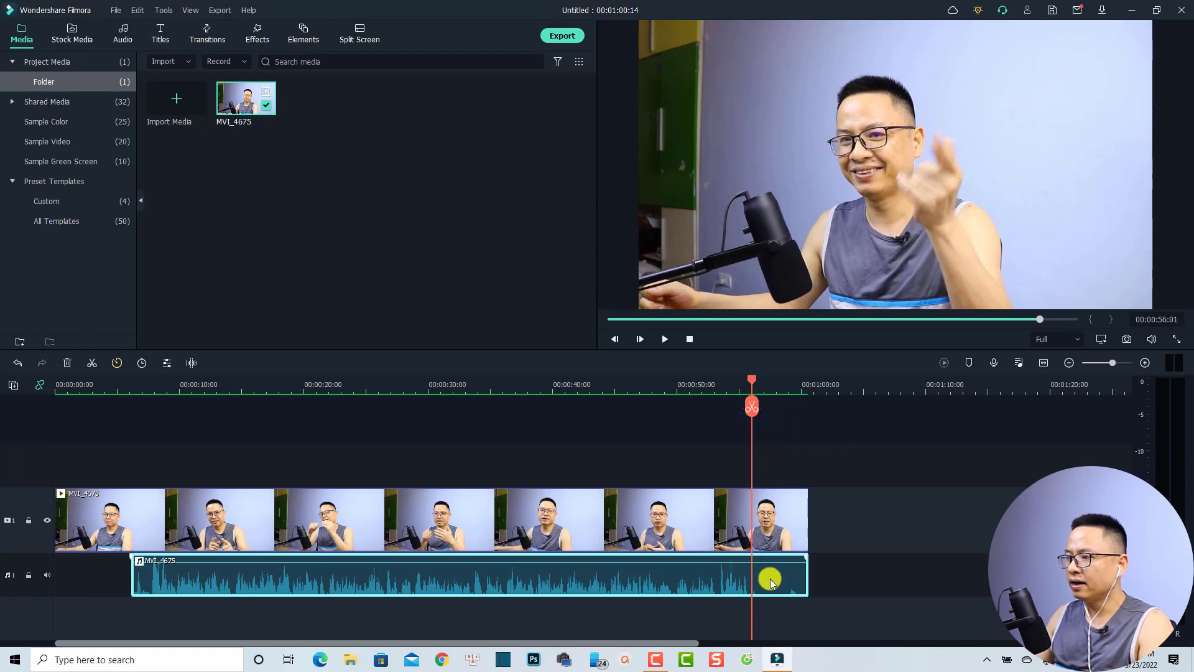
left_click(752, 405)
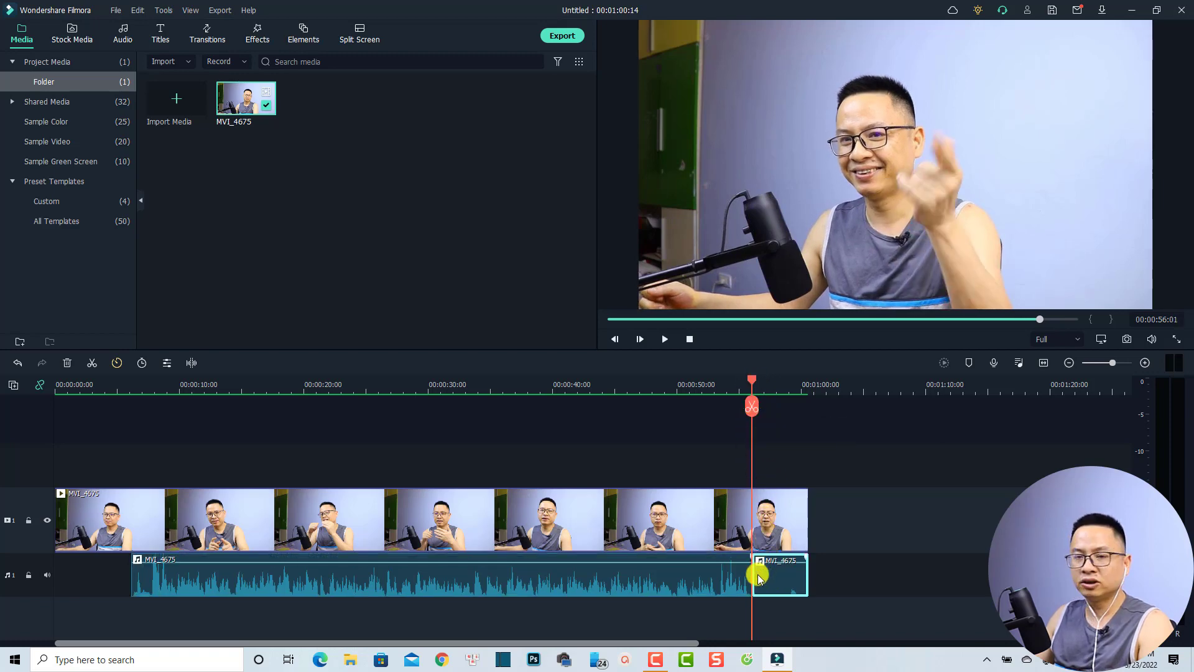
key("Delete")
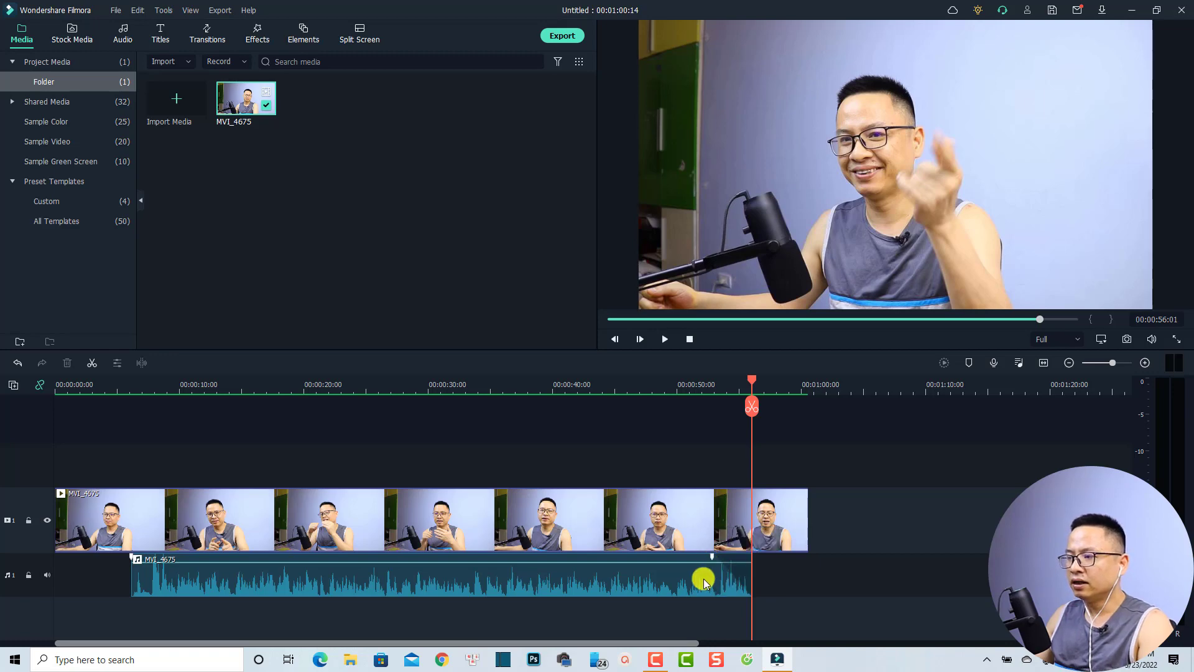
Play the final seconds of the detached audio clip to check its fade-out
left_click(702, 390)
key("space")
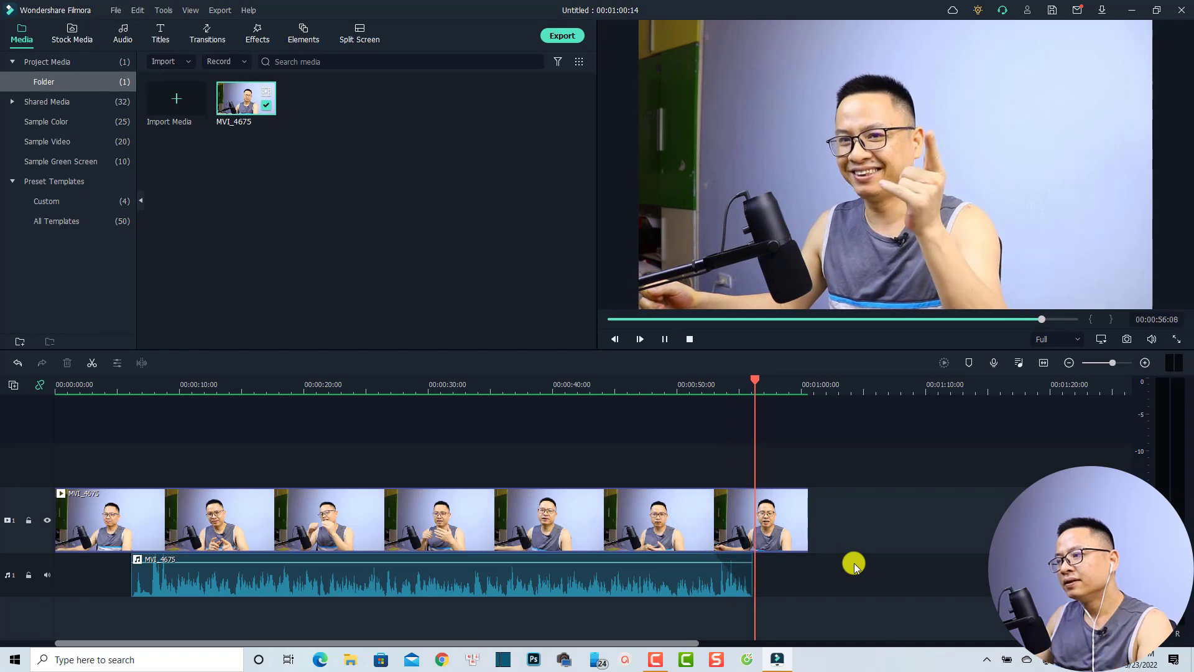
key("space")
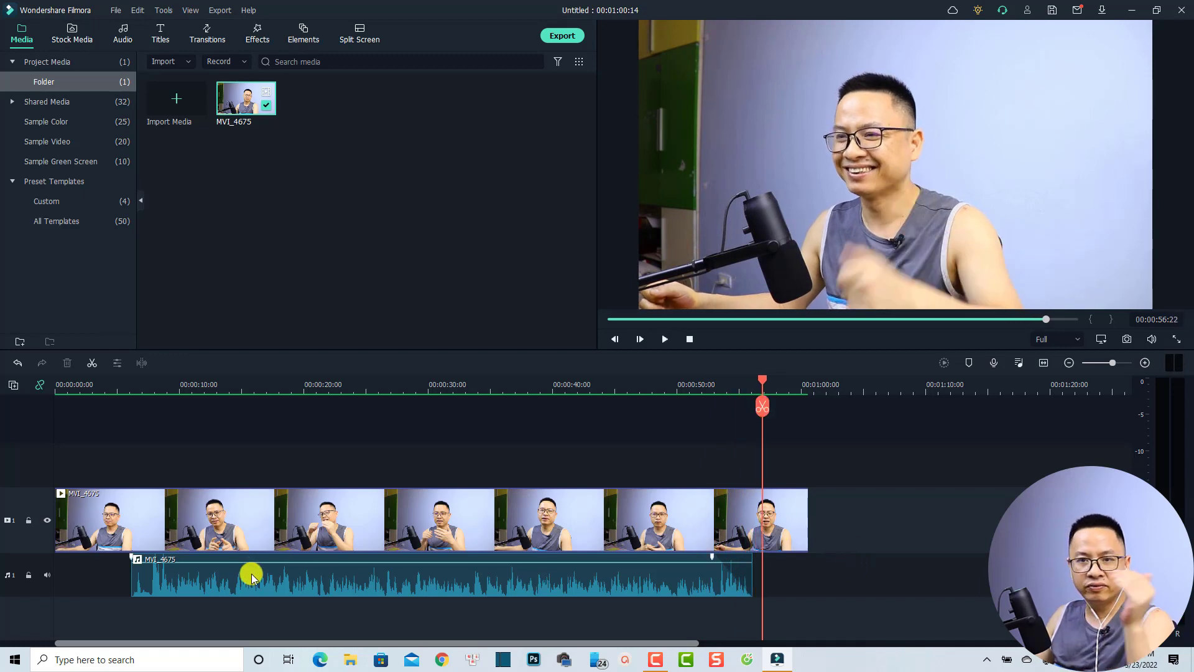
Add a fade-in of about 2.88 s to the start of the detached audio clip and play it from 00:00:05:20
left_click(152, 584)
left_click_drag(133, 556, 165, 560)
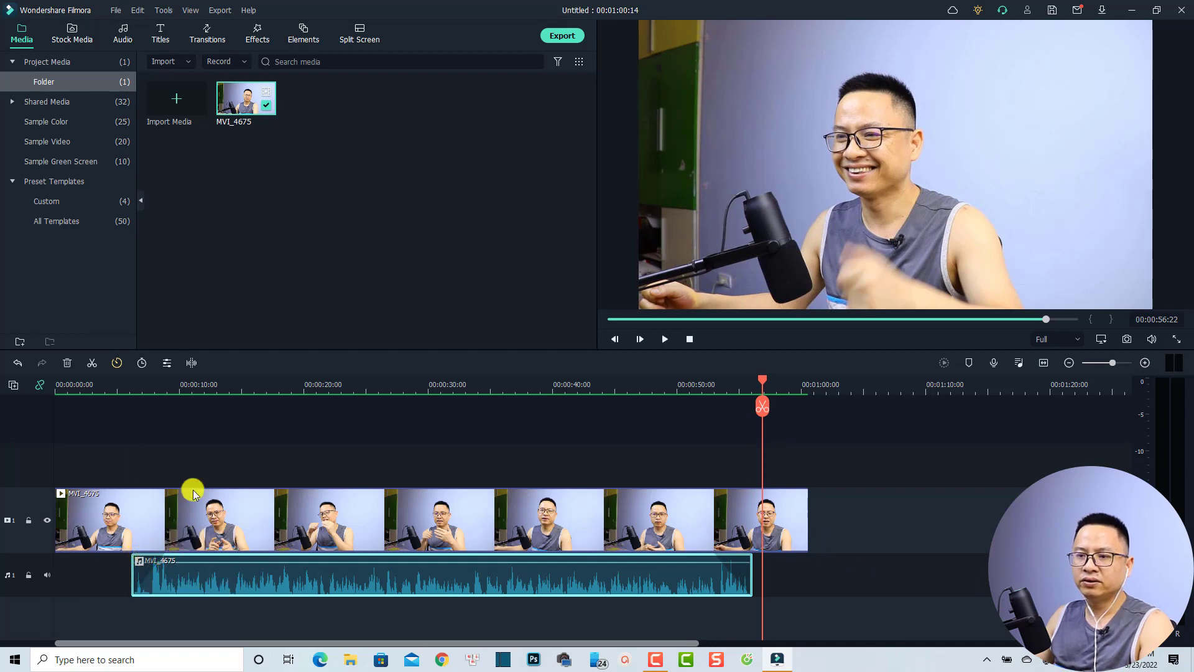
left_click(127, 388)
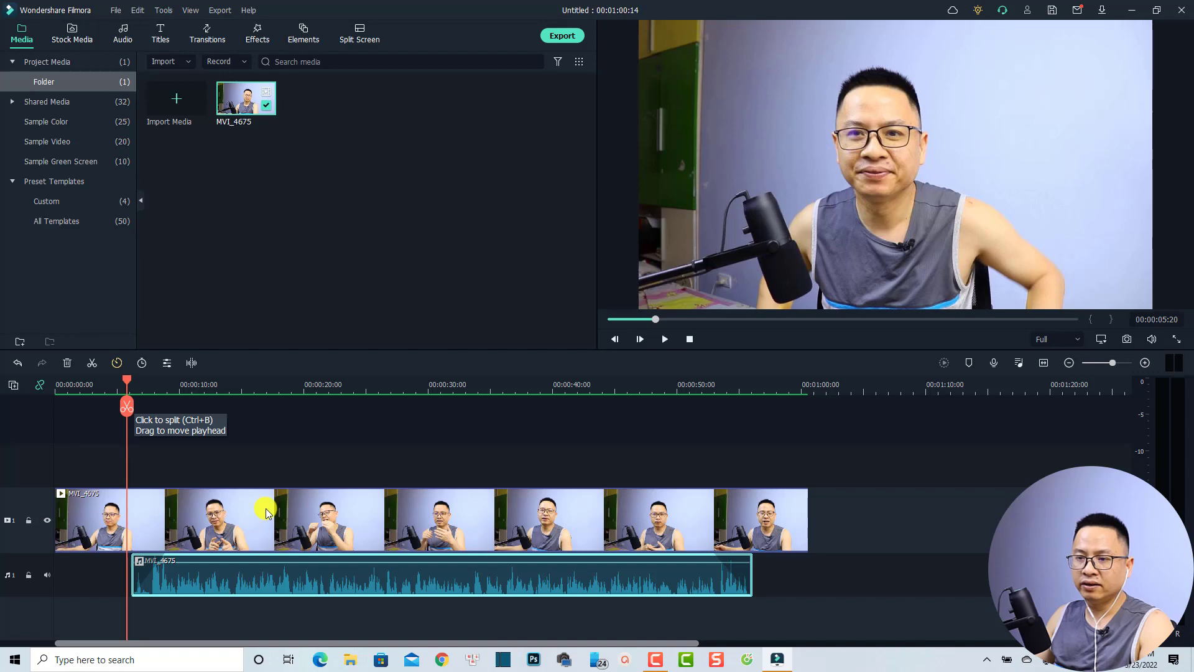
key("space")
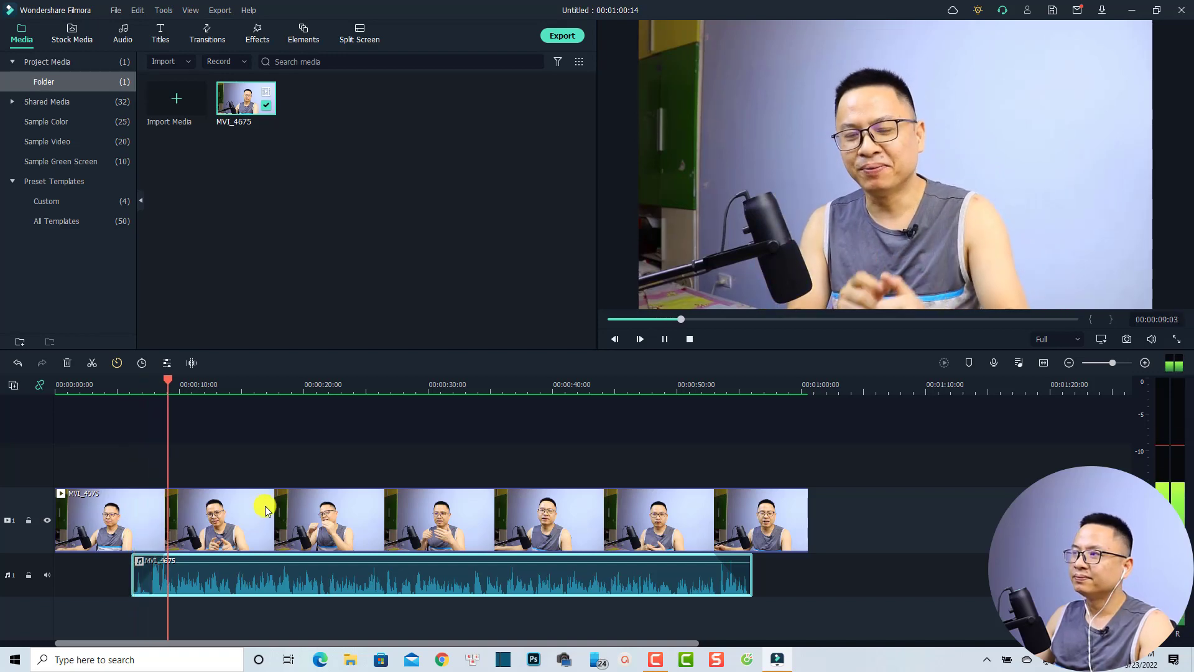
key("space")
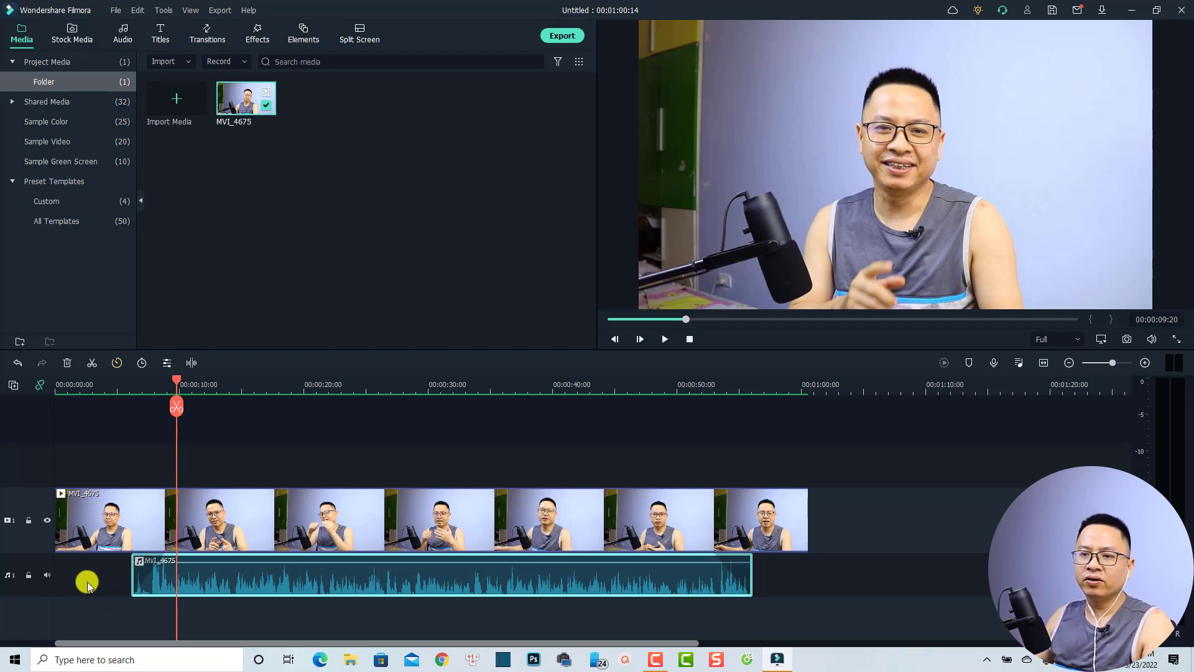
Mute the audio track for a playback comparison, and unmute it to play the sound again
left_click(47, 576)
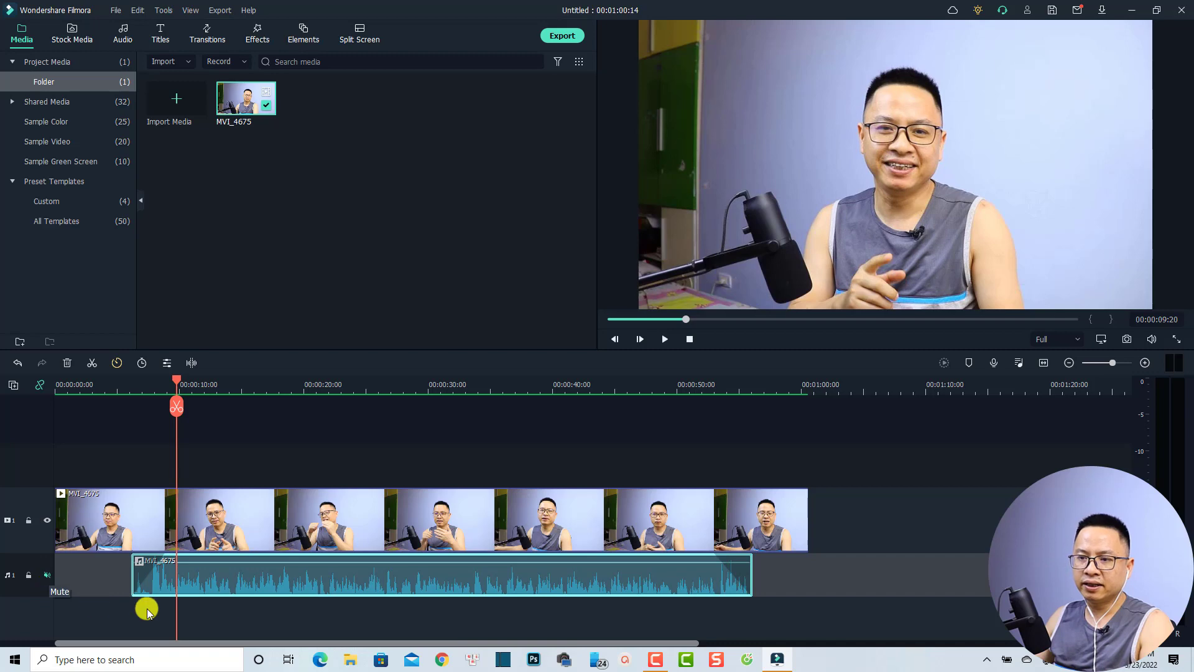
key("space")
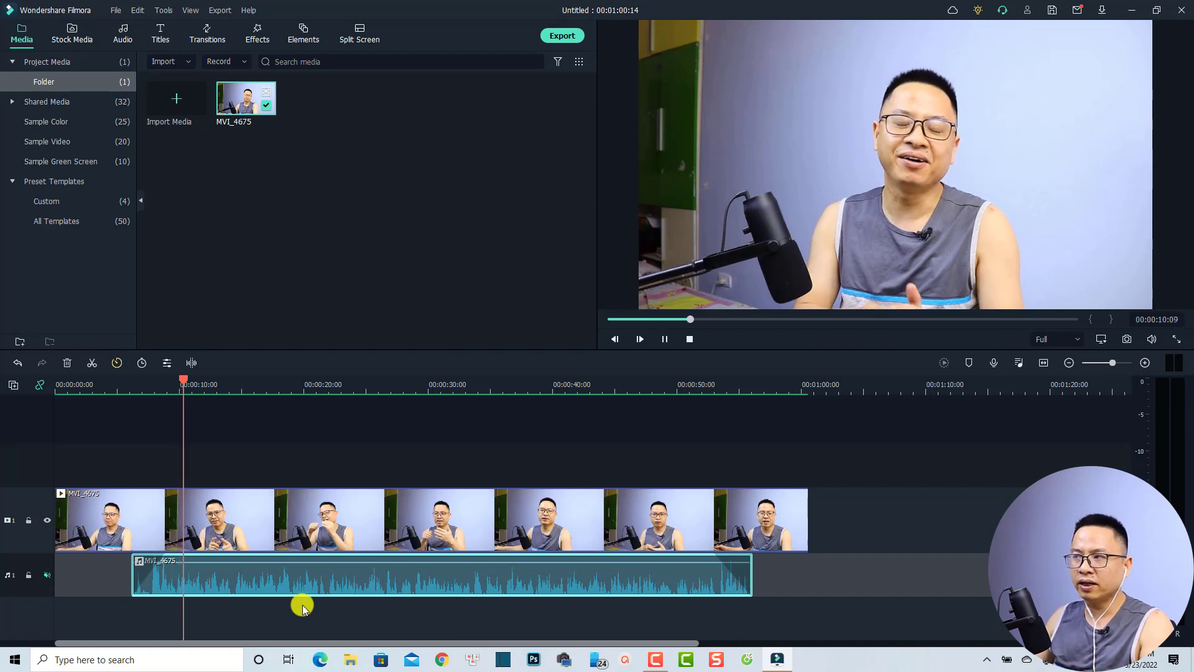
key("space")
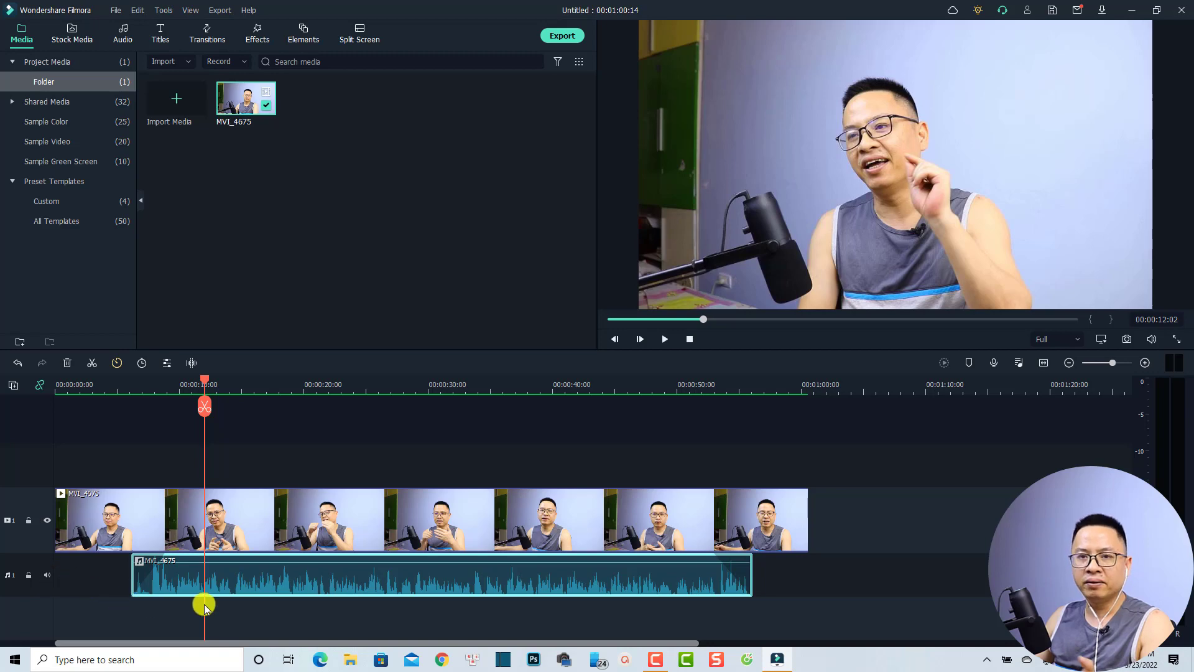
key("space")
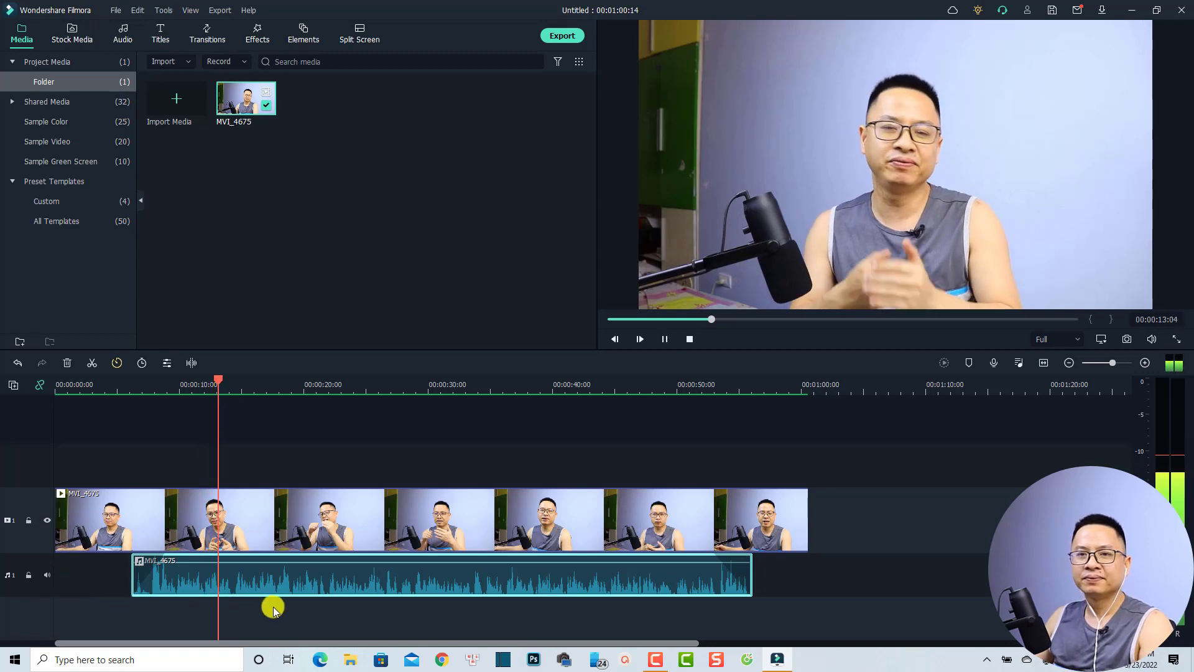
key("space")
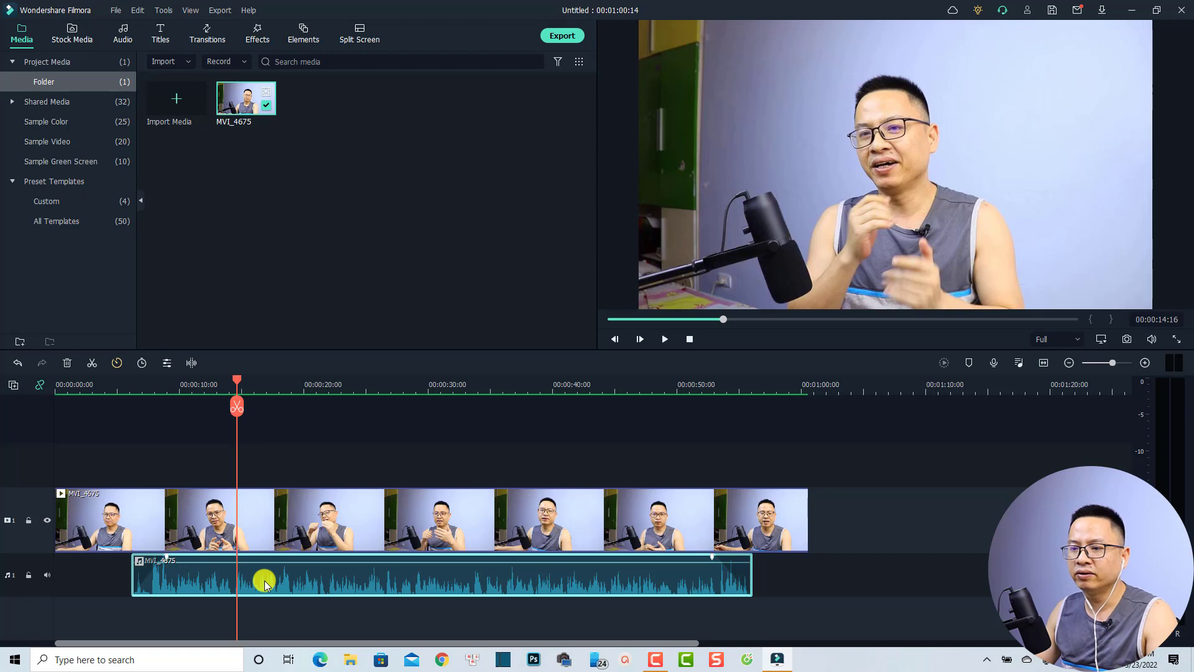
Open the audio adjustment settings of the detached clip and lower its volume to about 6.24 dB
right_click(265, 581)
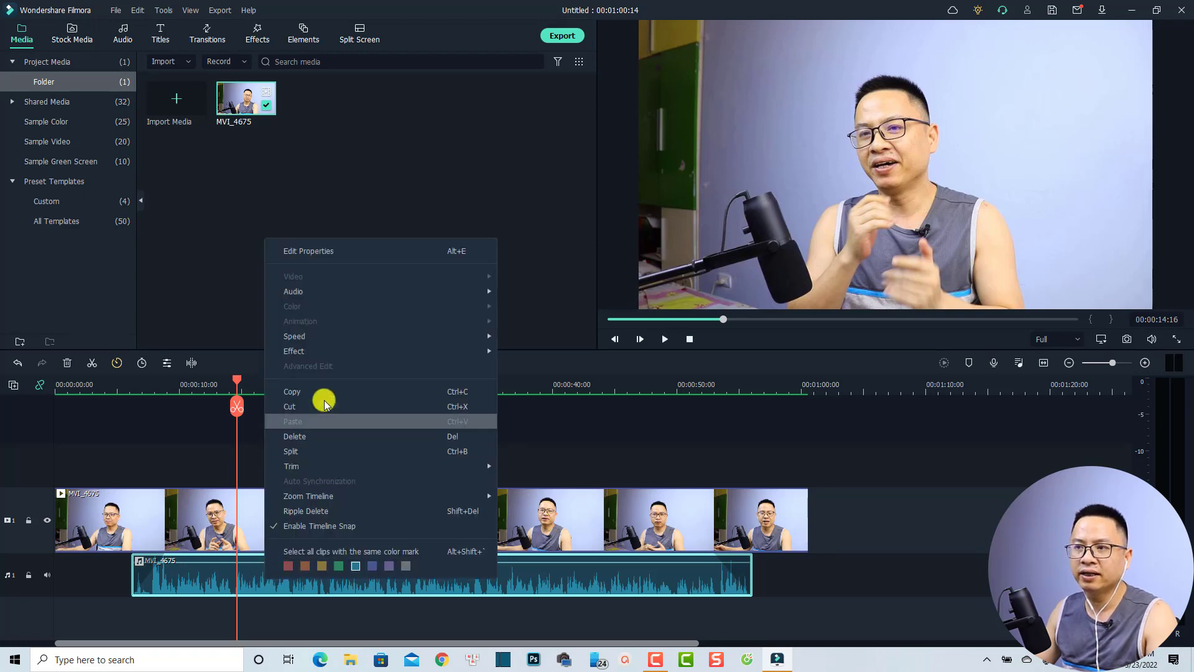
mouse_move(312, 298)
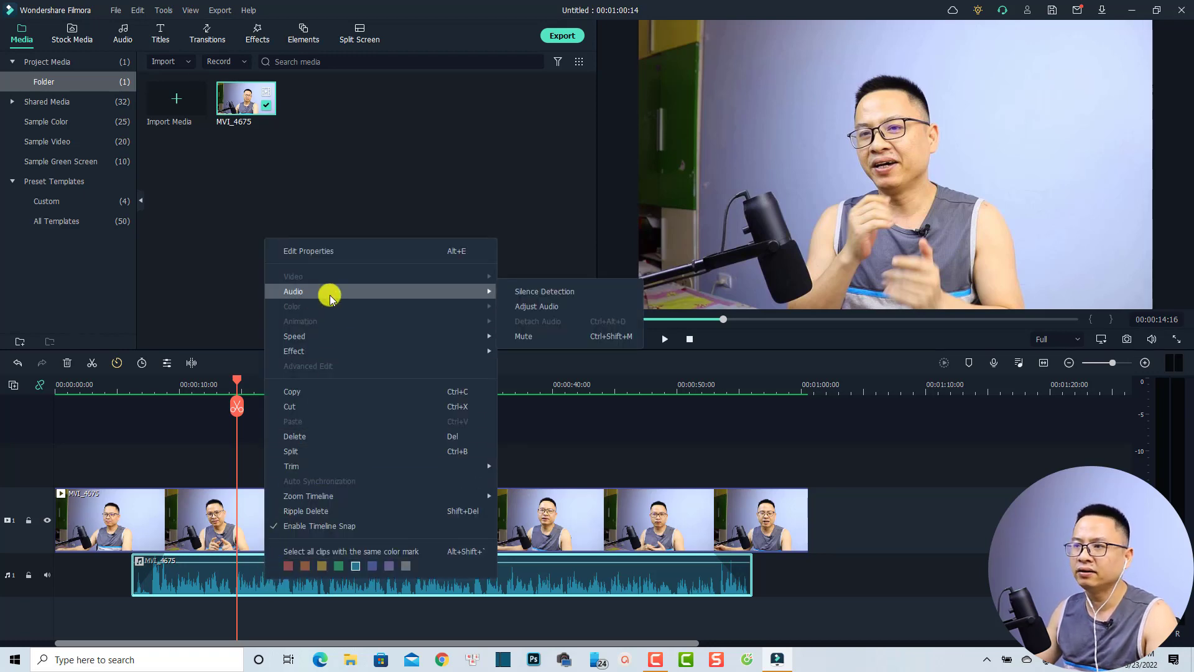
left_click(526, 307)
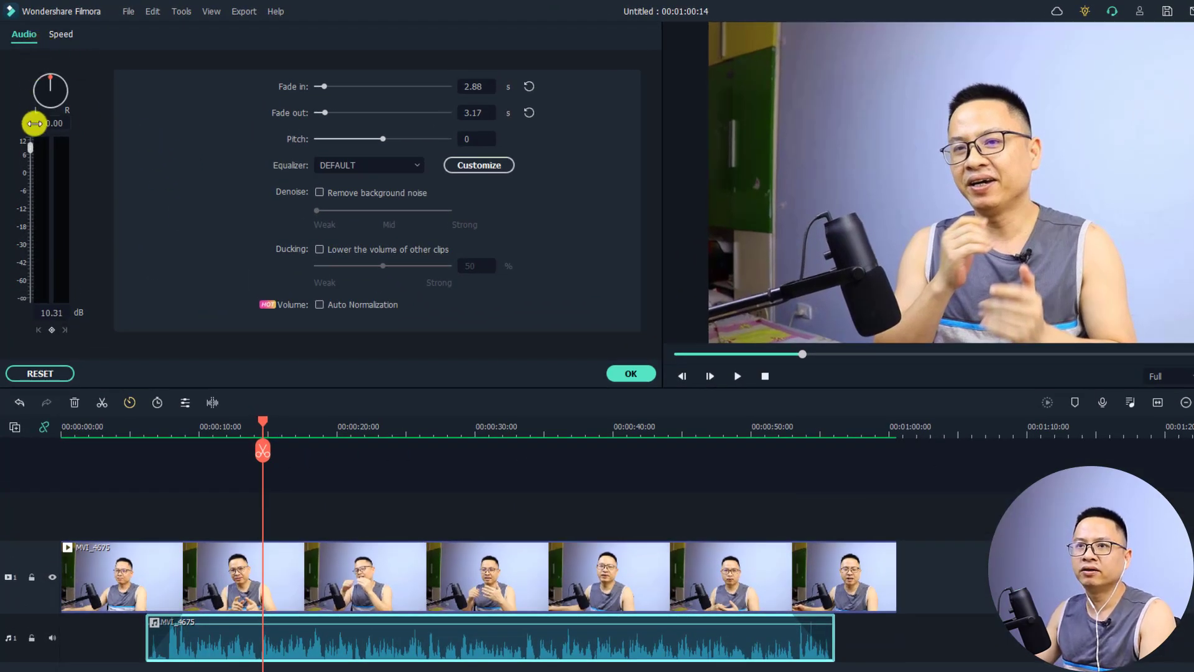
mouse_move(29, 150)
left_mouse_down()
mouse_move(30, 198)
mouse_move(31, 139)
mouse_move(34, 176)
mouse_move(32, 150)
mouse_move(34, 163)
left_mouse_up()
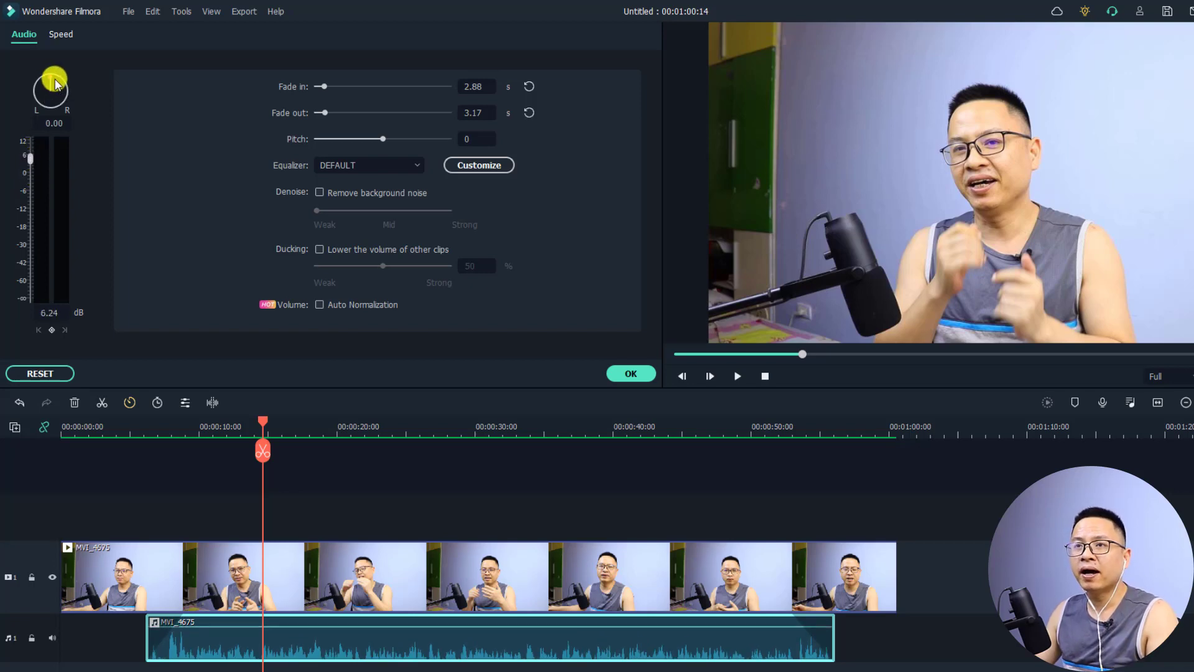
Pan the detached audio fully to the left channel at -90.00 and play it to compare
left_click_drag(52, 82, 34, 109)
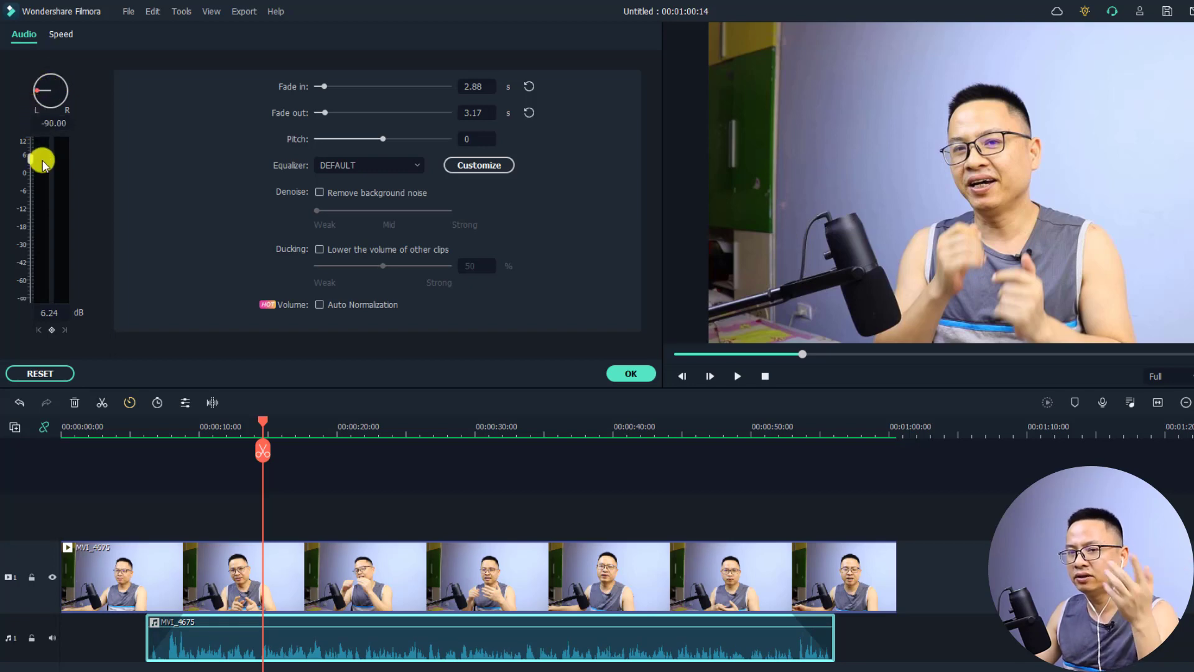
key("space")
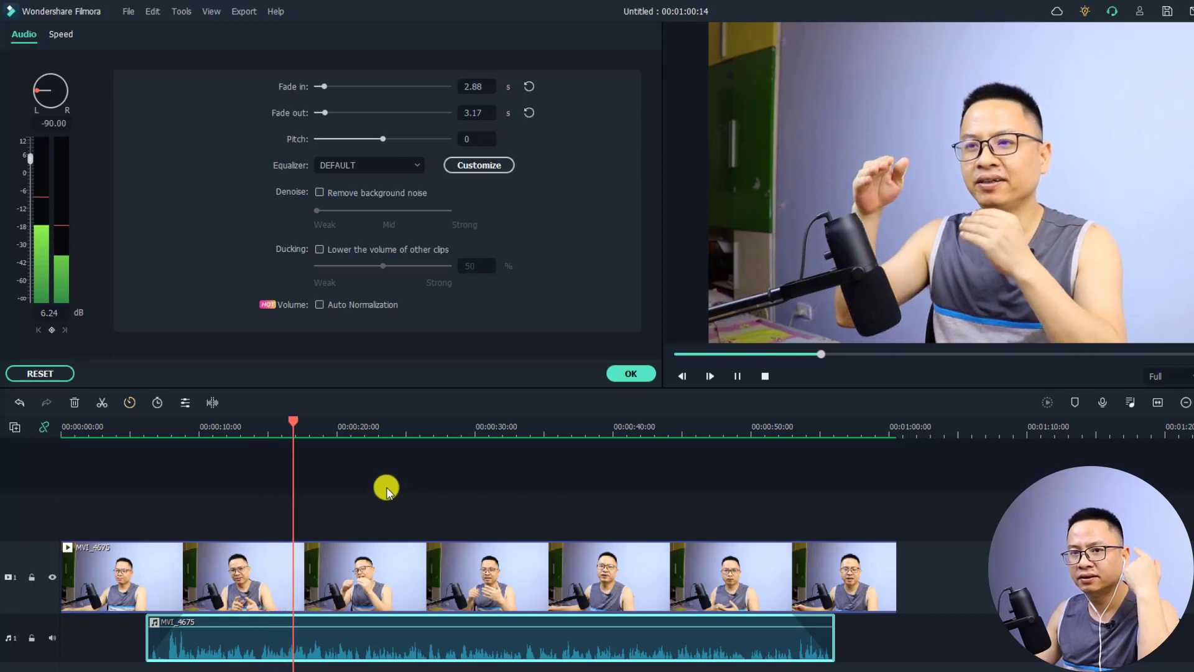
key("space")
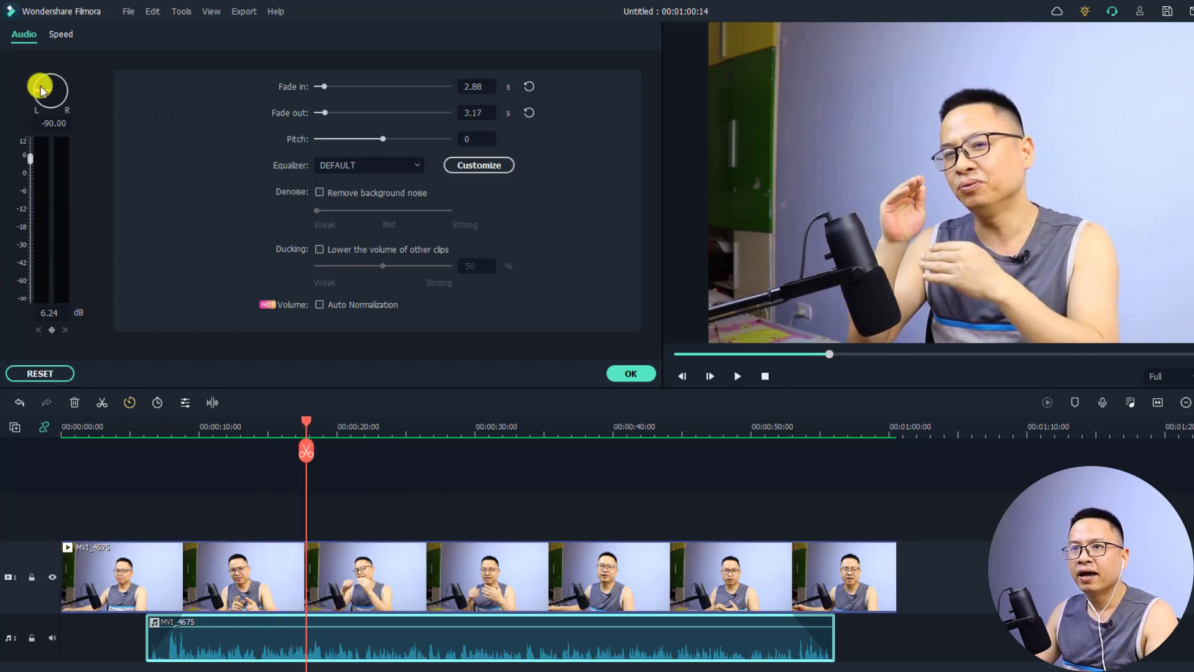
Pan the detached audio fully to the right channel at 90.00 and play it to compare
left_click_drag(36, 92, 66, 93)
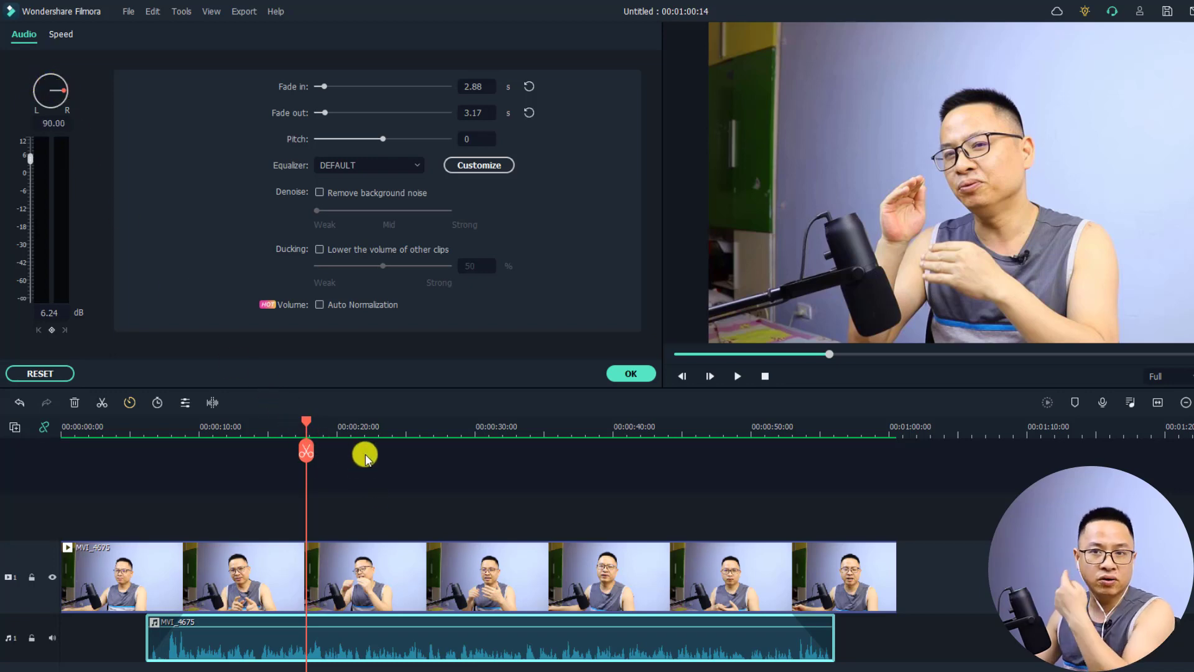
left_click(463, 489)
key("space")
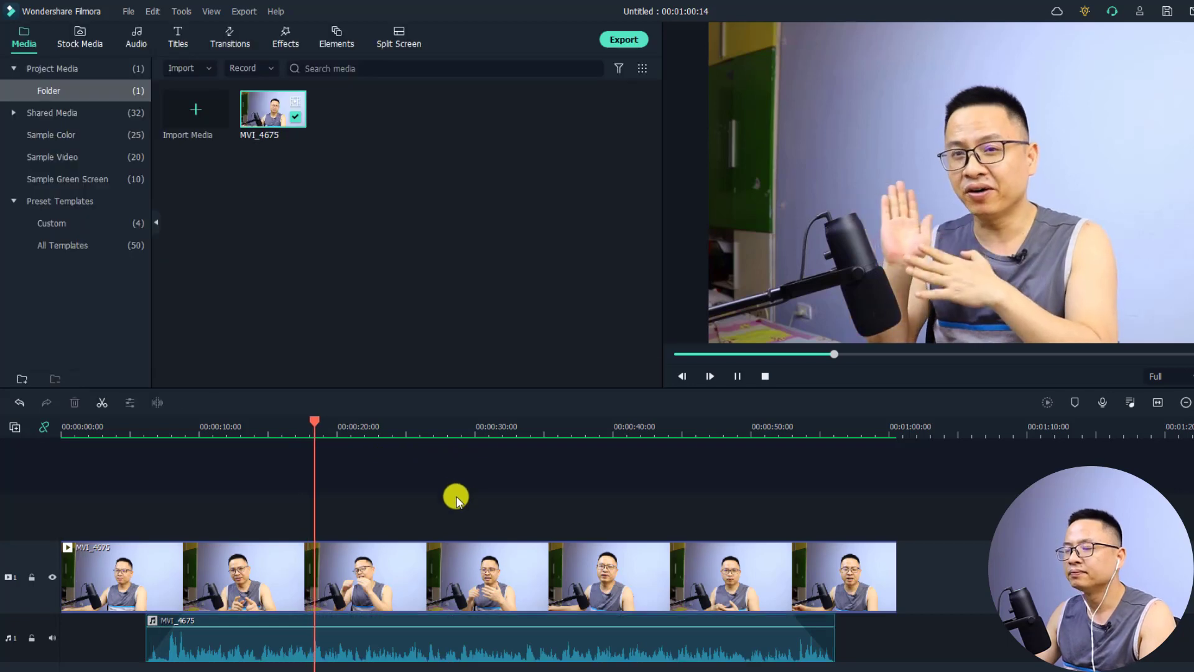
Add three volume keyframes to the detached audio clip at about 00:00:16, 00:00:19 and 00:00:22
left_click(377, 649)
double_click(377, 649)
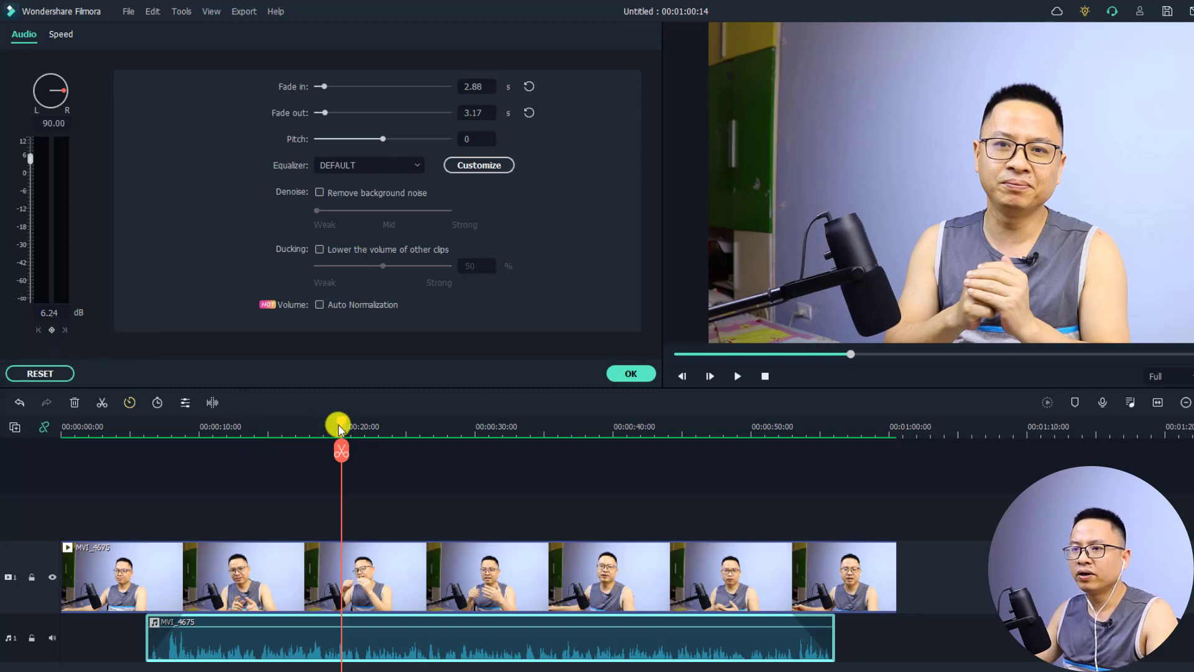
left_click_drag(340, 429, 285, 429)
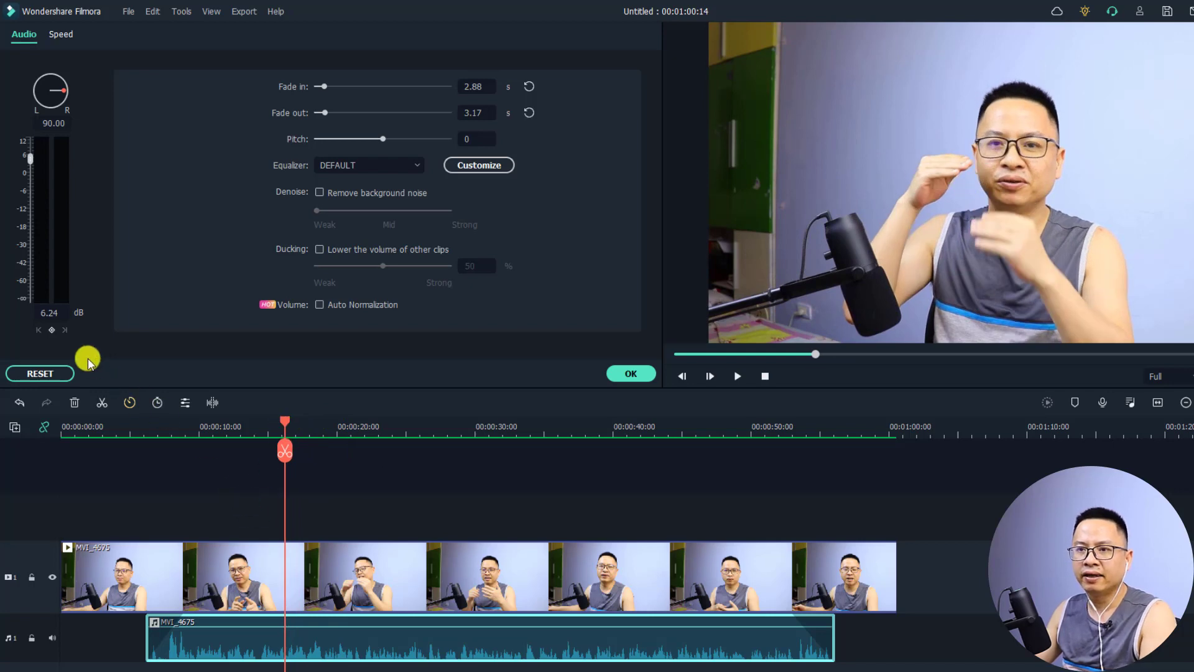
left_click(53, 331)
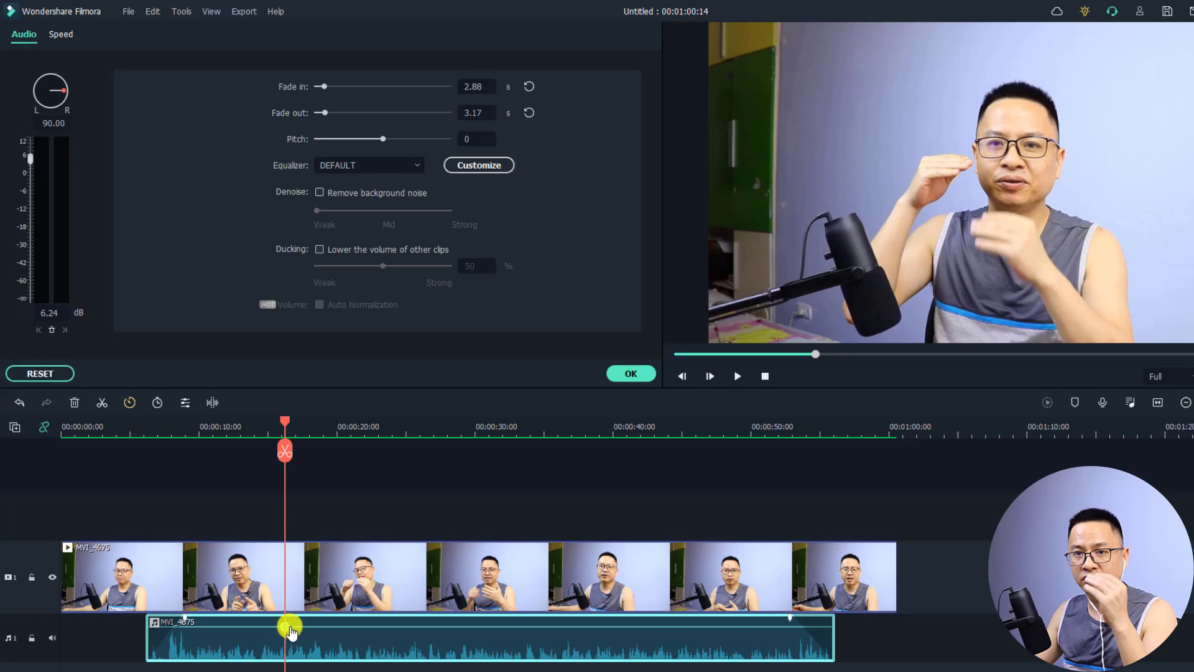
left_click_drag(281, 422, 332, 430)
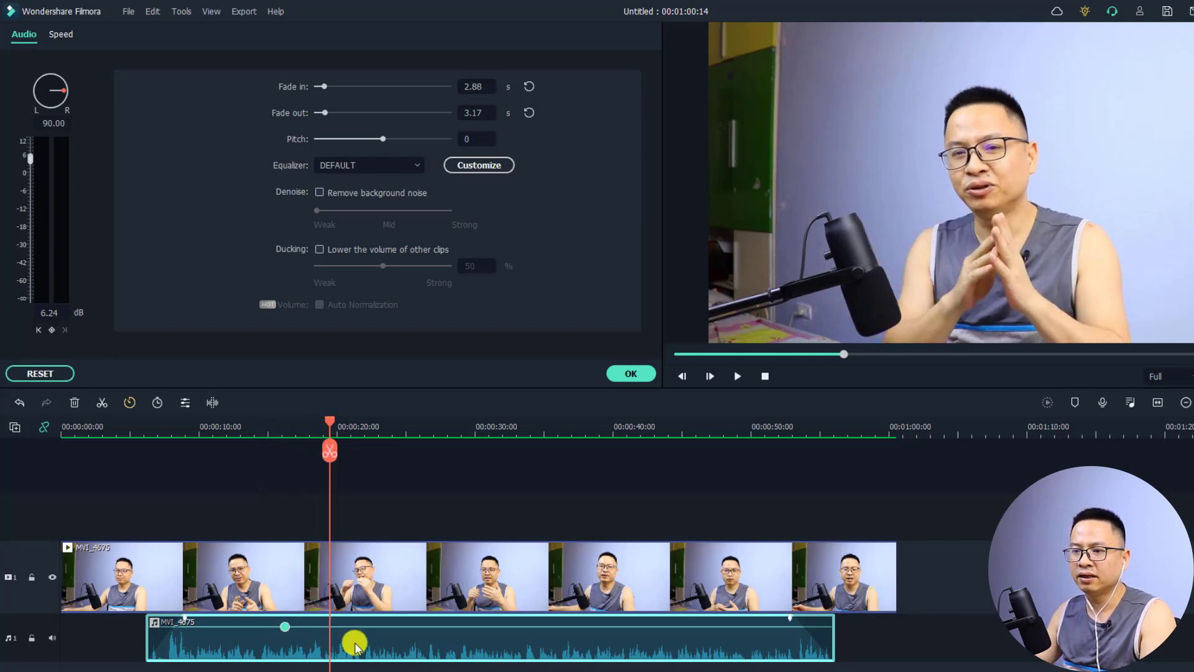
left_click(60, 331)
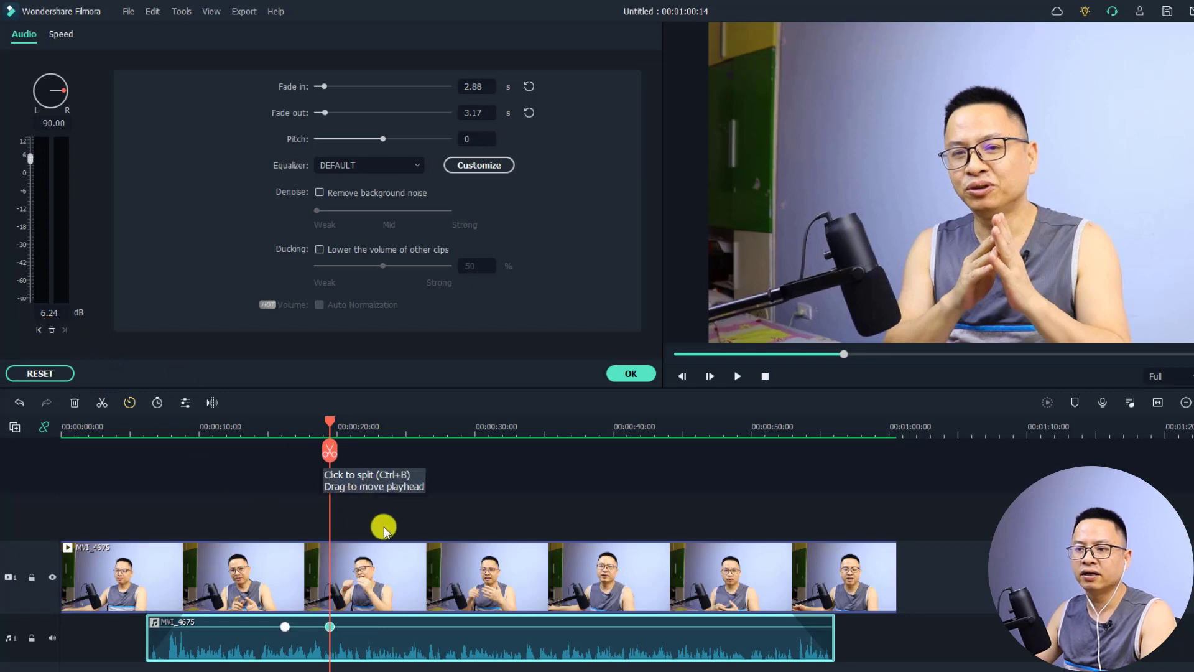
left_click_drag(332, 424, 373, 439)
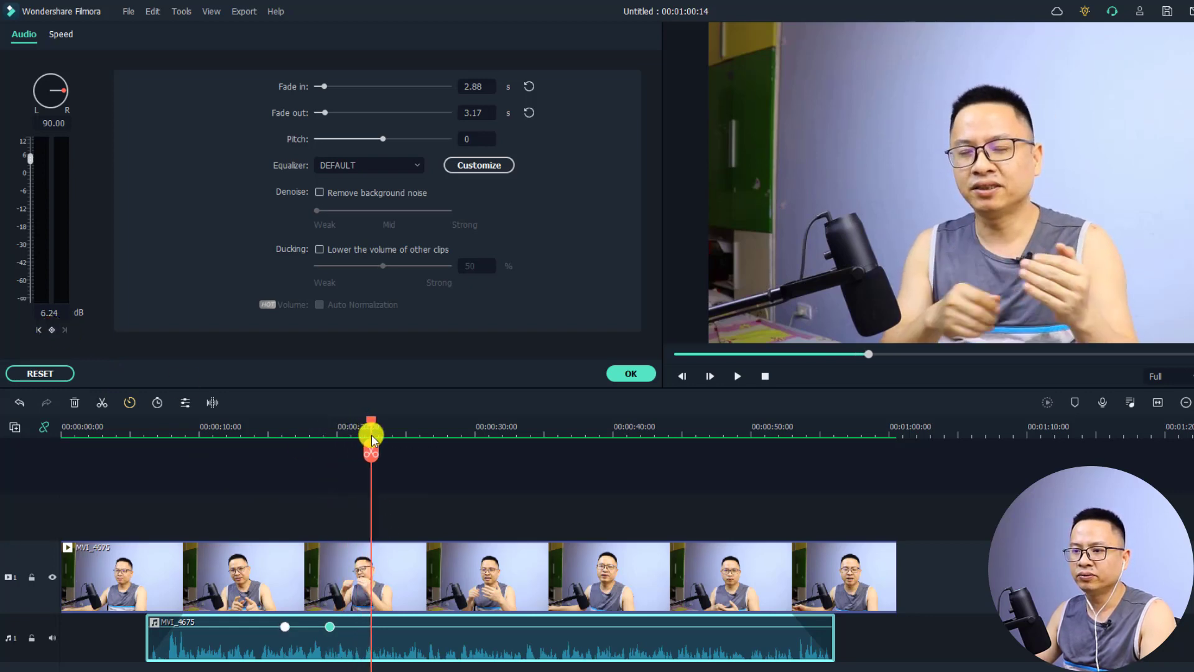
left_click(50, 330)
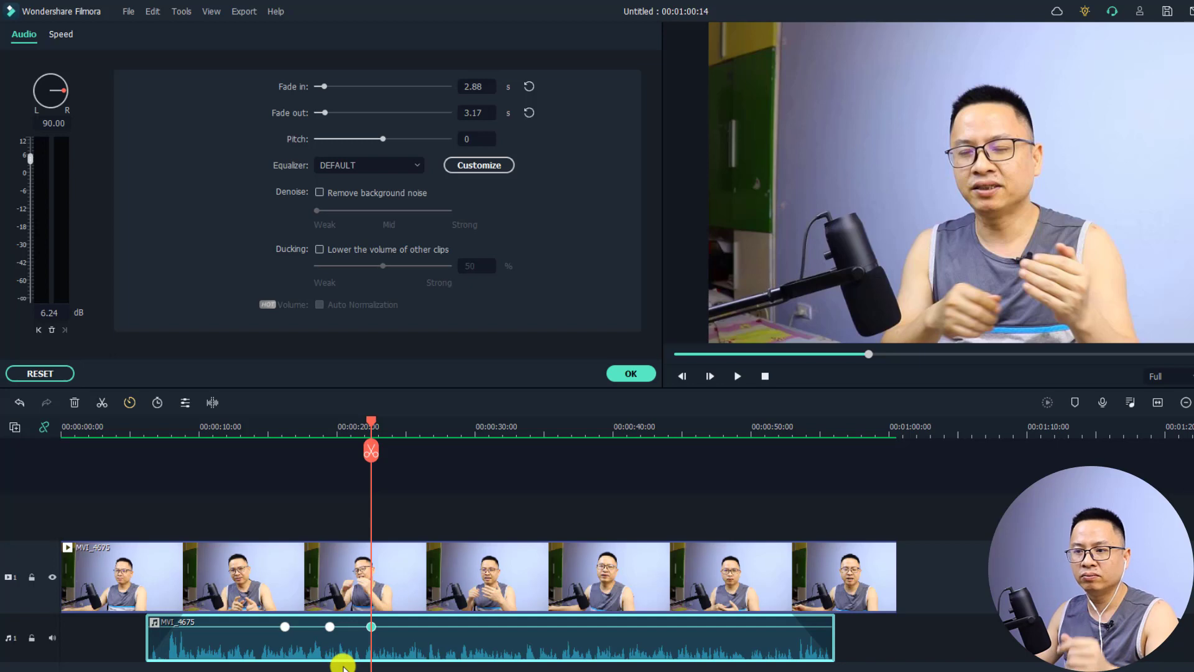
Lower the middle volume keyframe of the detached audio to about -61.43 dB and play through the dip
left_click_drag(329, 630, 328, 657)
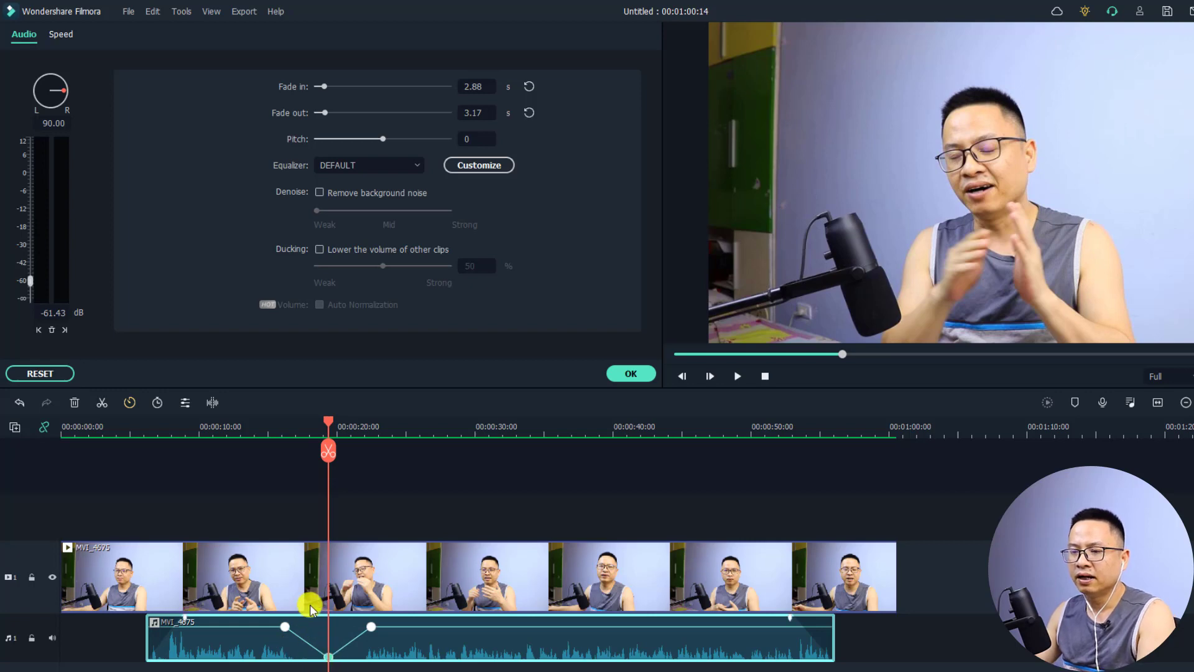
left_click(201, 433)
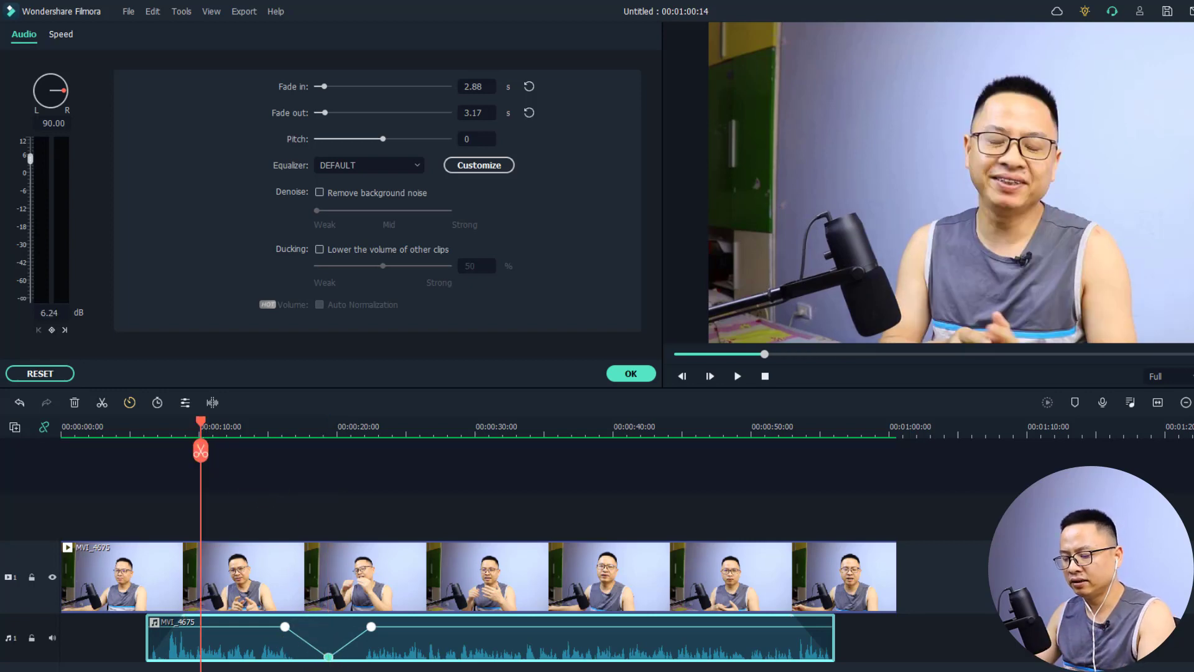
key("space")
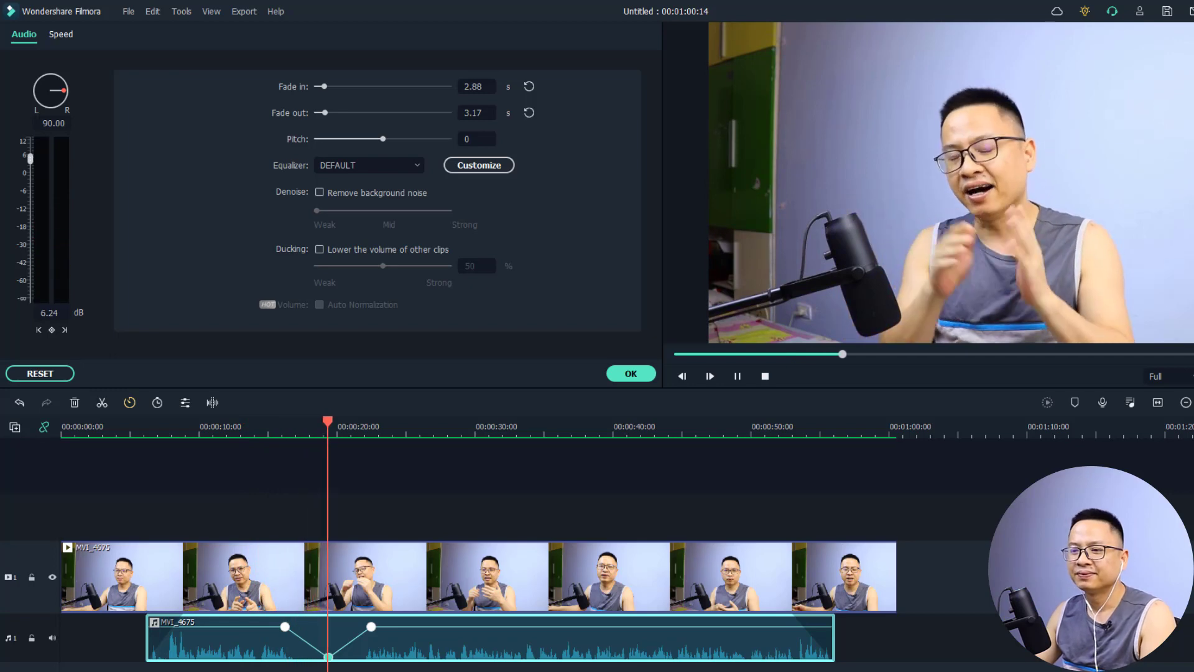
key("space")
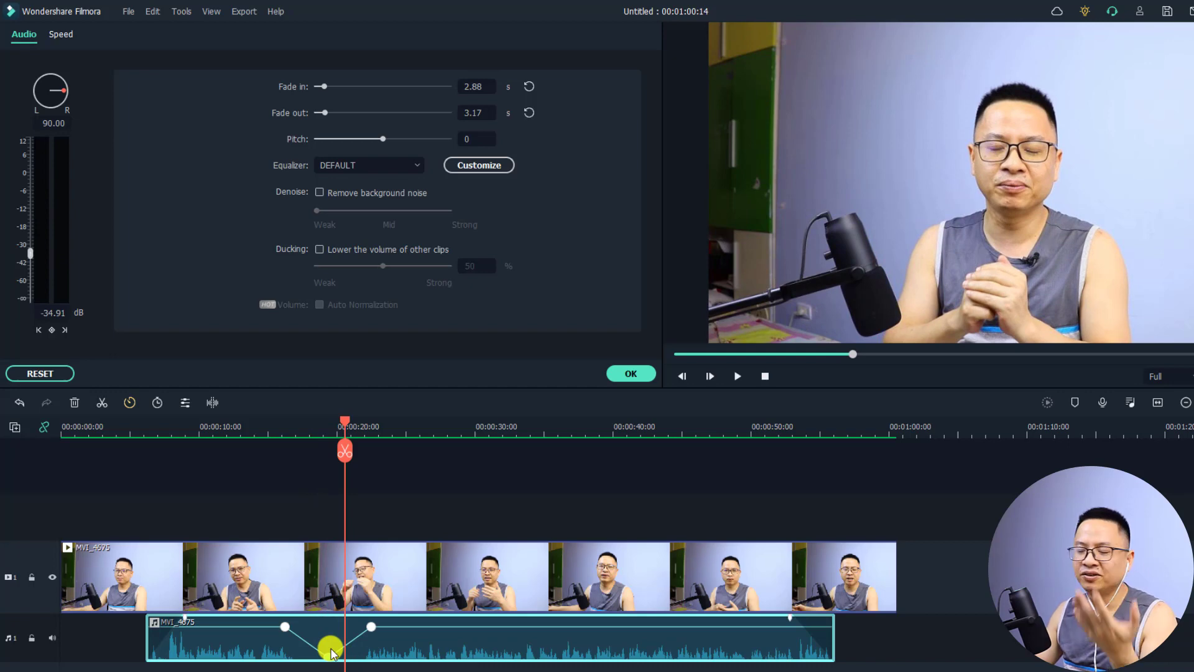
Remove the middle volume keyframe from the detached audio and reset its pan to 0.00
left_click_drag(331, 659, 331, 632)
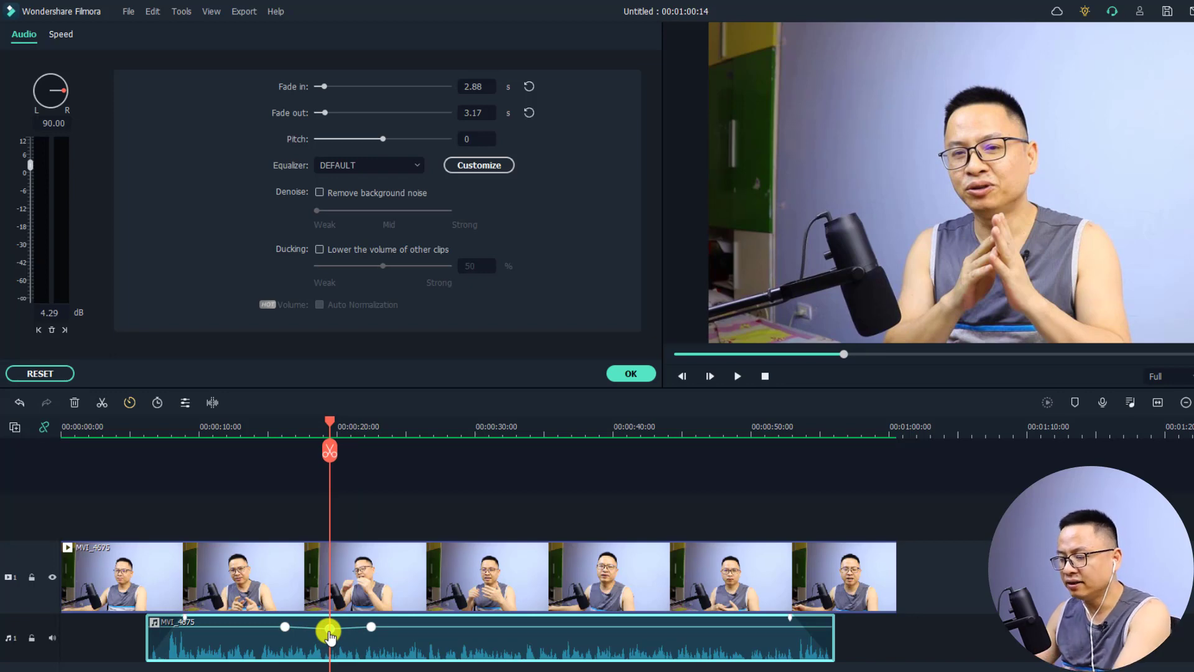
left_click_drag(330, 636, 331, 634)
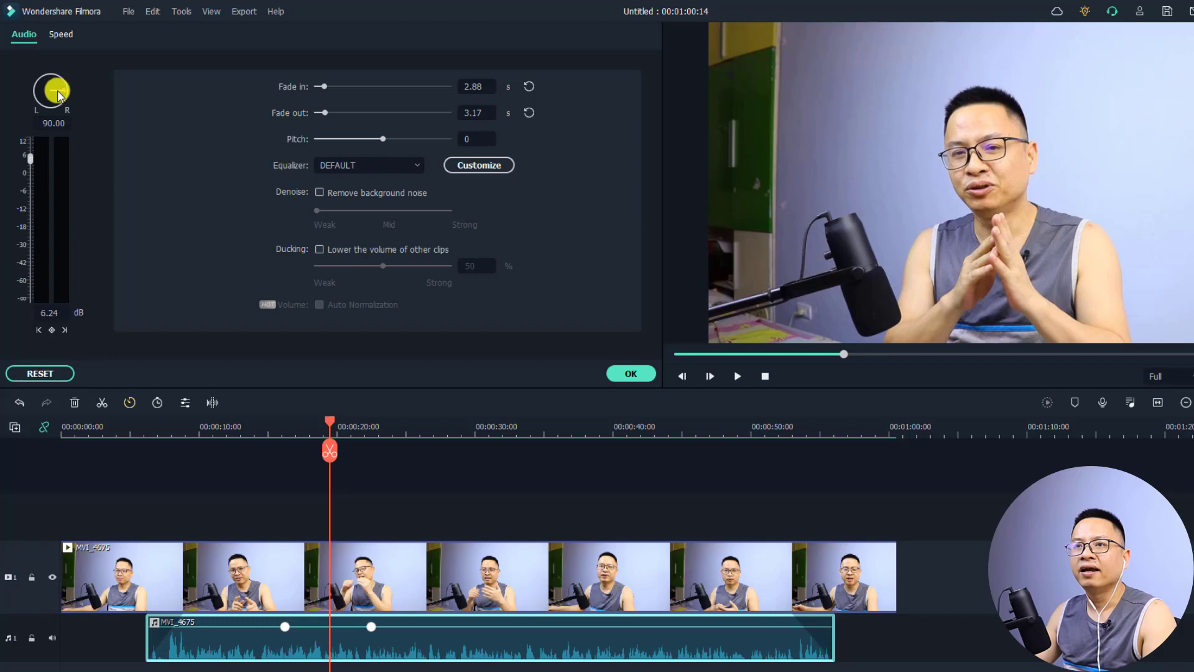
left_click_drag(64, 93, 54, 81)
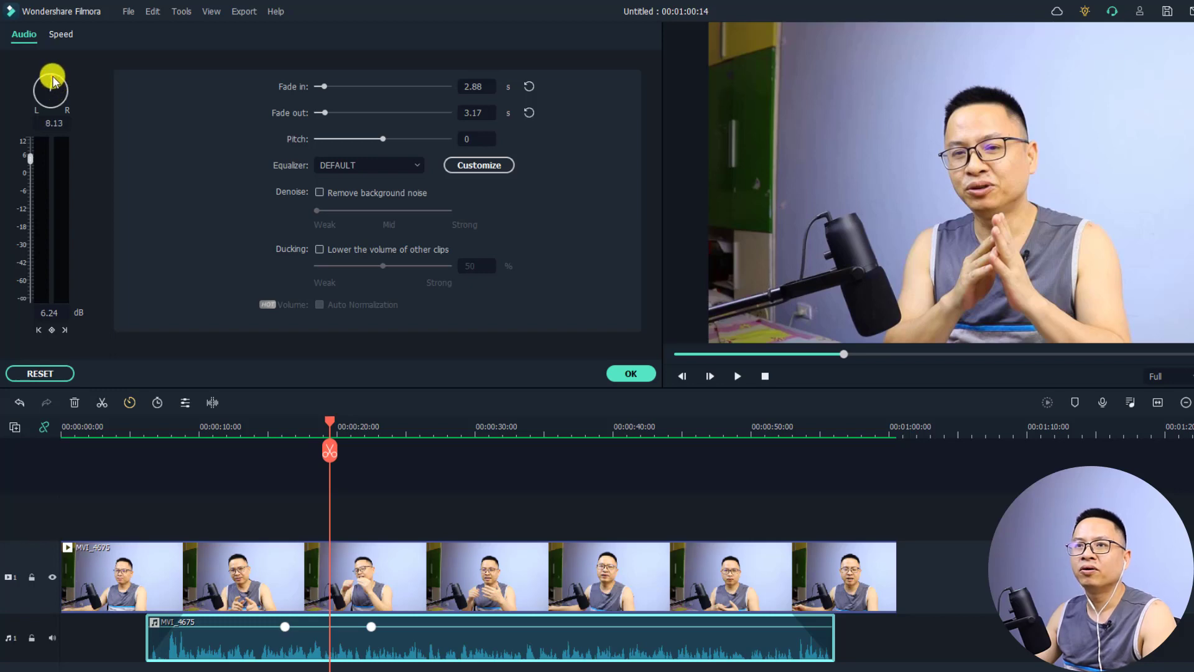
left_click(52, 120)
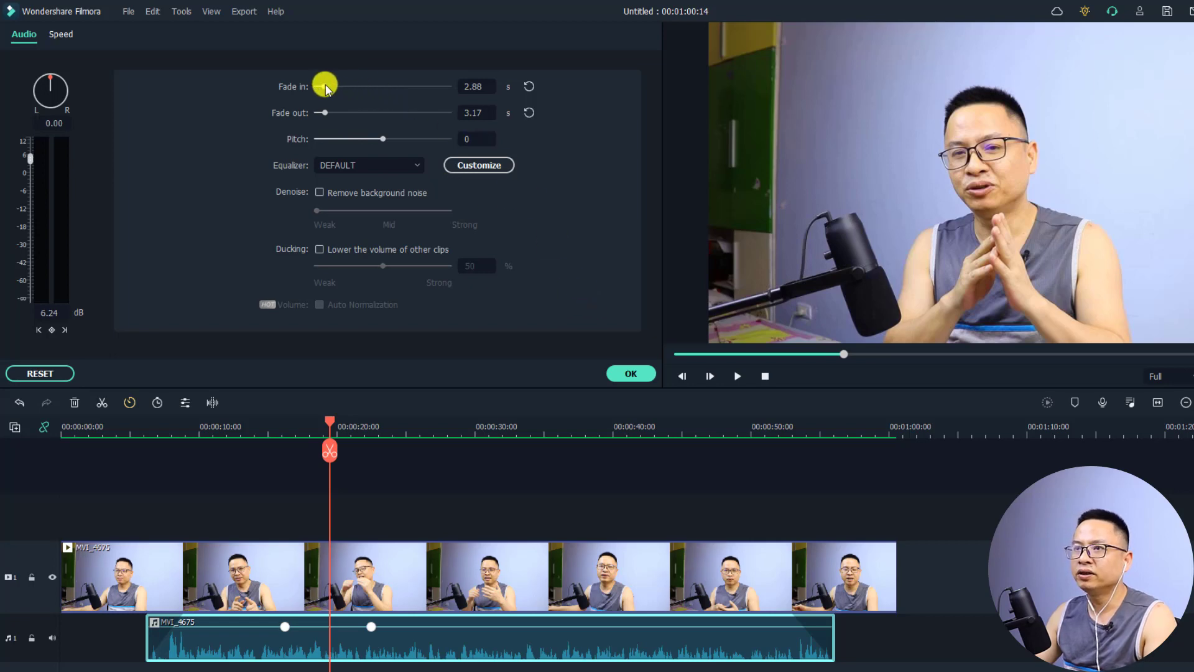
Set the detached audio's fade-in to 18.96 s and play the beginning of the clip
left_click_drag(325, 87, 367, 99)
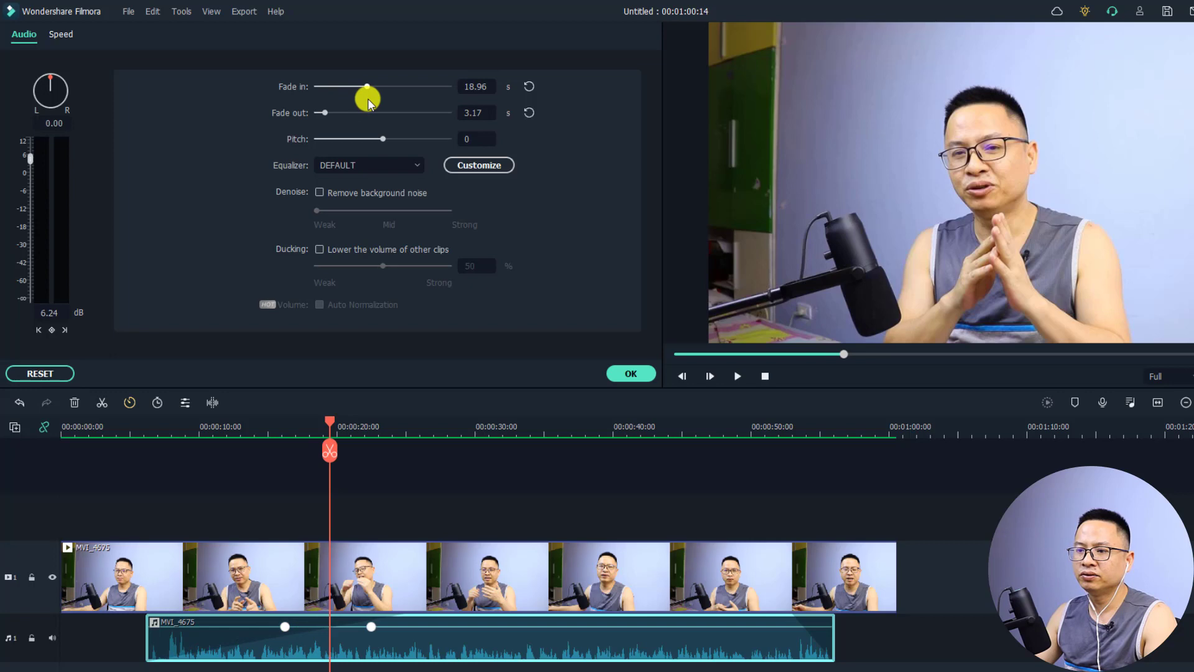
left_click(145, 429)
key("space")
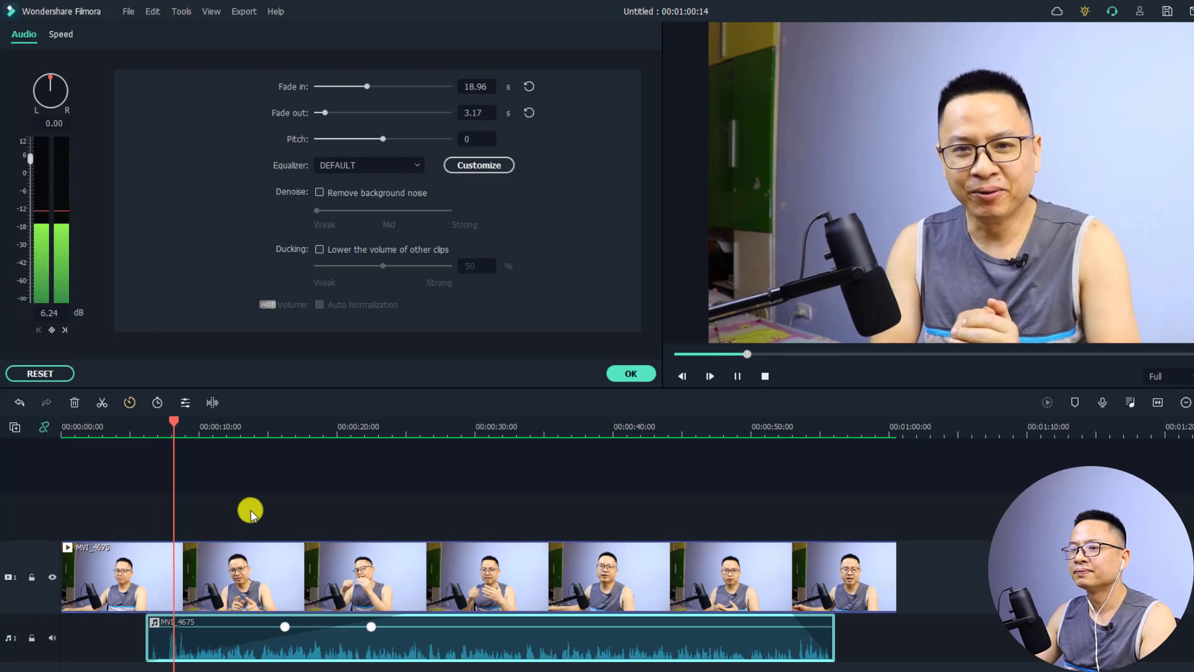
key("space")
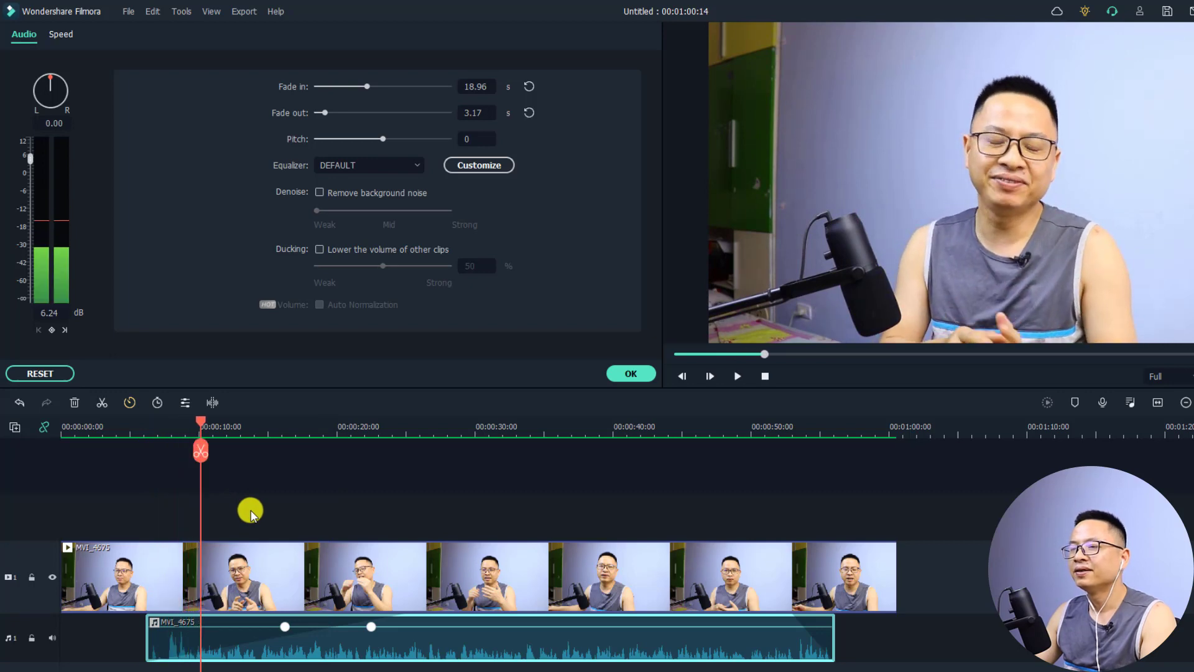
Set the detached audio's fade-out to 15.85 s and play the last part of the clip
left_click_drag(325, 117, 360, 120)
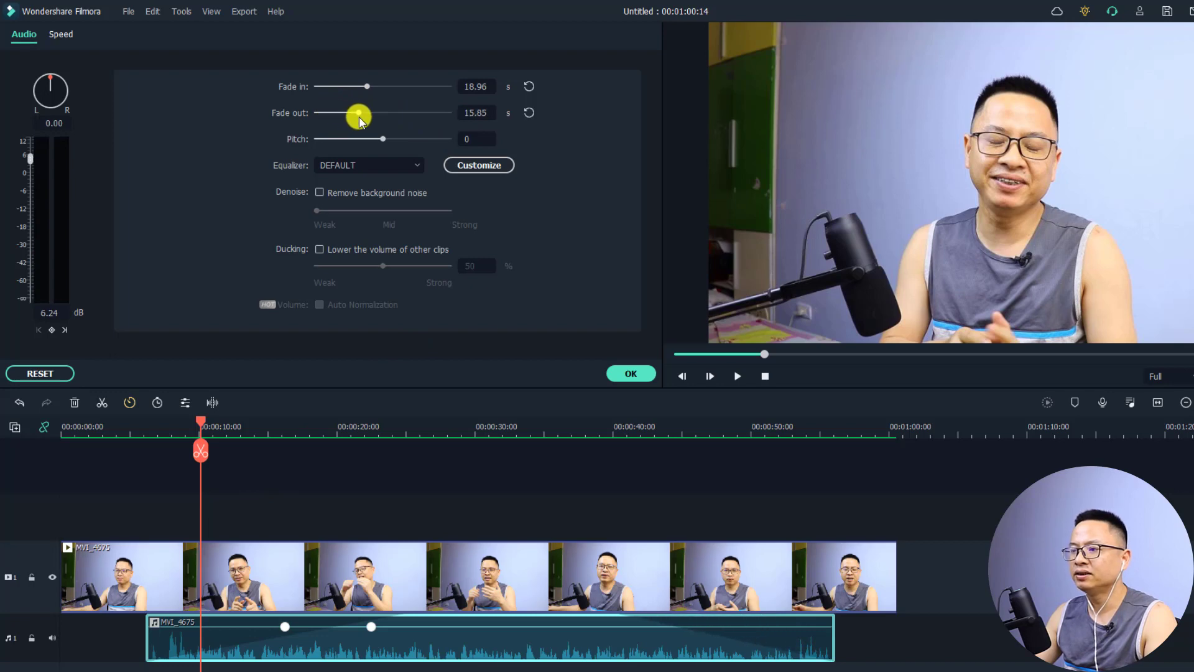
left_click(608, 433)
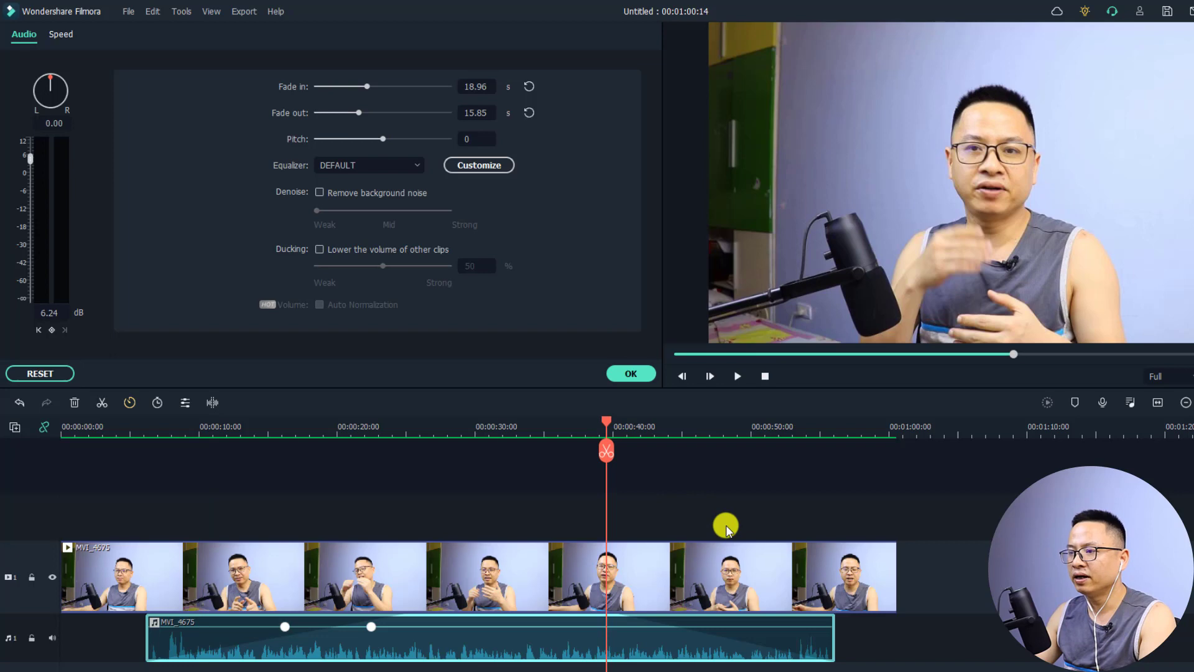
key("space")
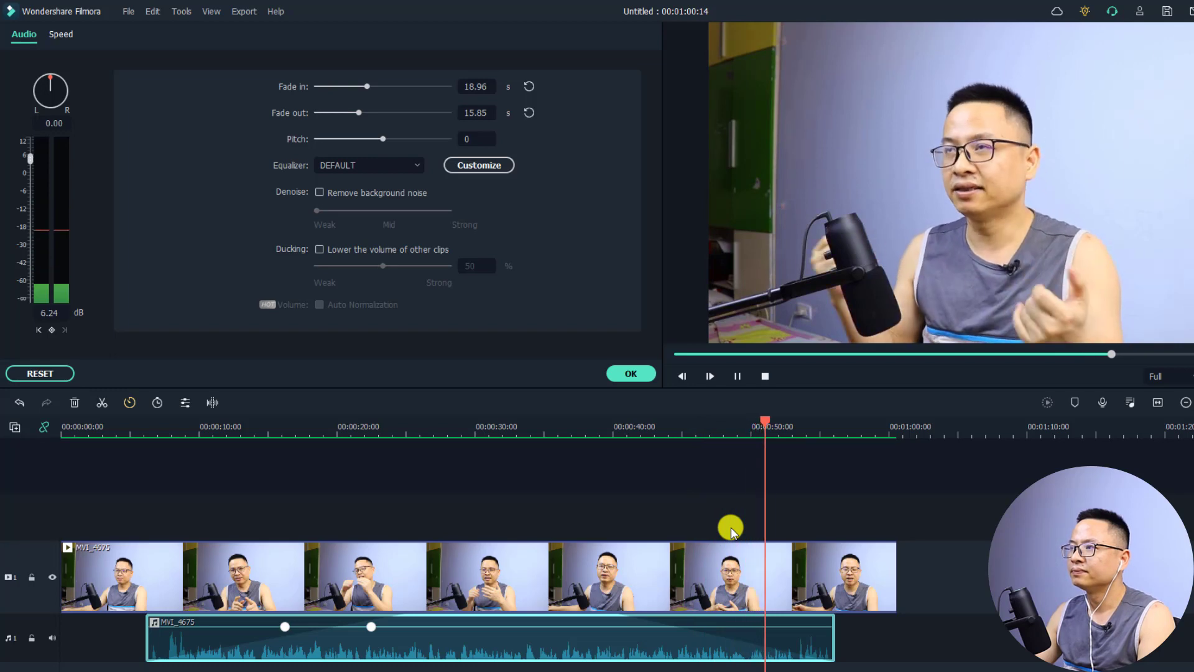
key("space")
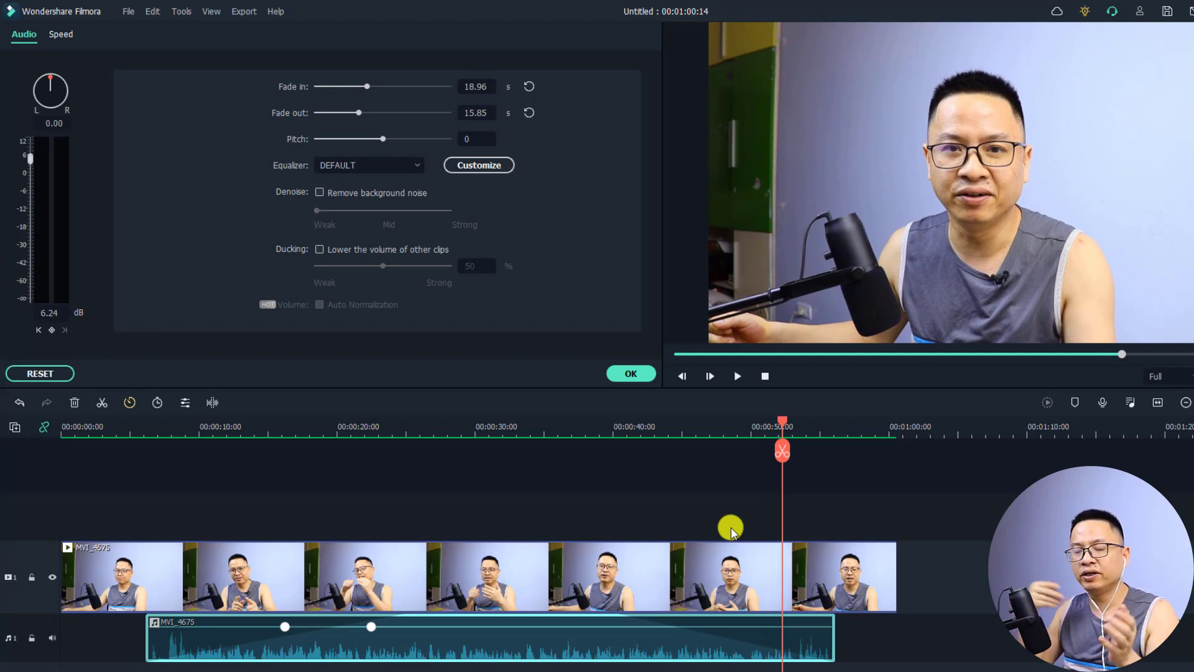
Split the detached audio at about 00:00:28 and 00:00:35 to isolate a short middle segment
left_click(444, 428)
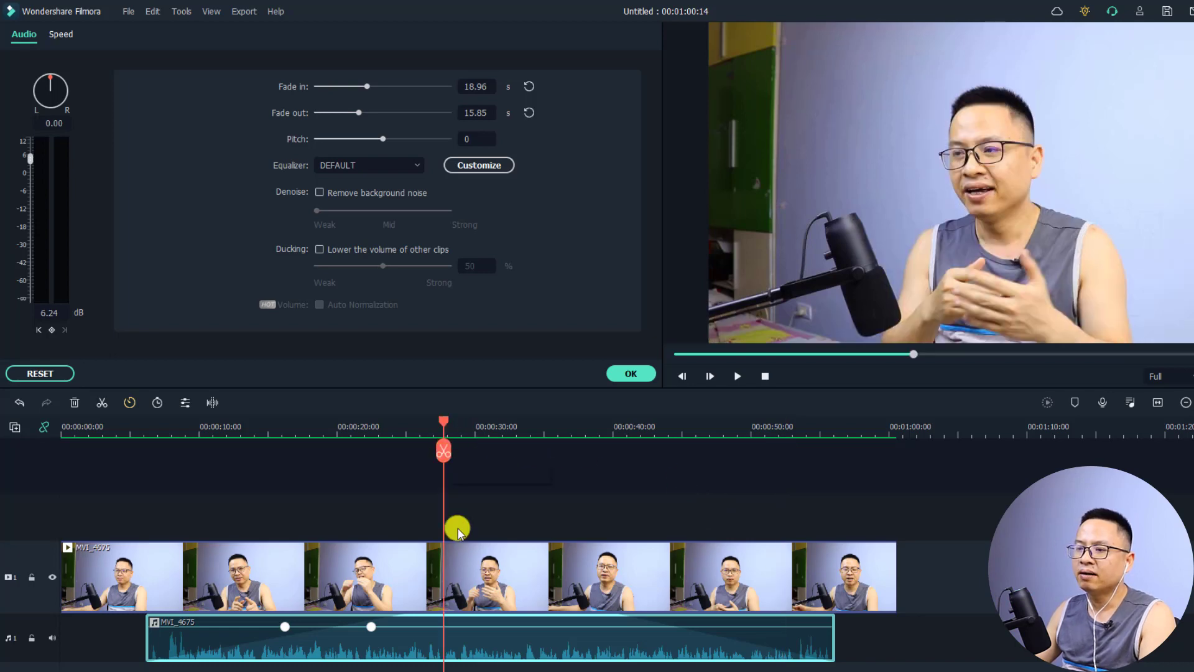
left_click(444, 451)
left_click(539, 427)
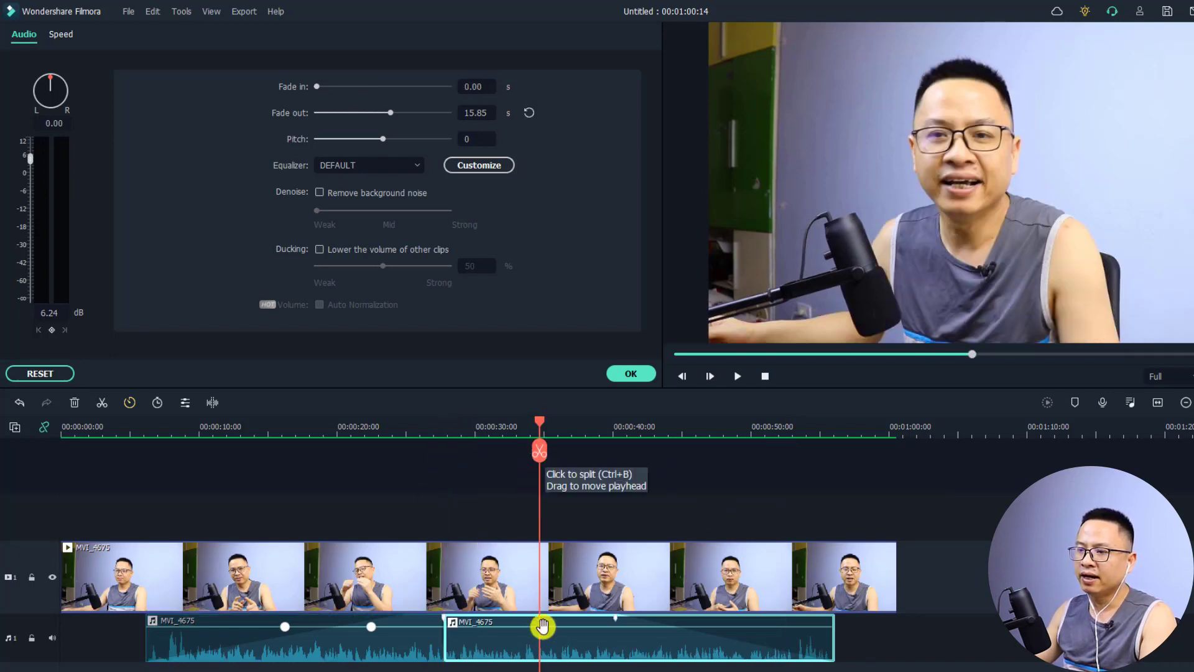
left_click(538, 451)
Set the pitch of the middle audio segment to 5 and play across it
left_click(489, 642)
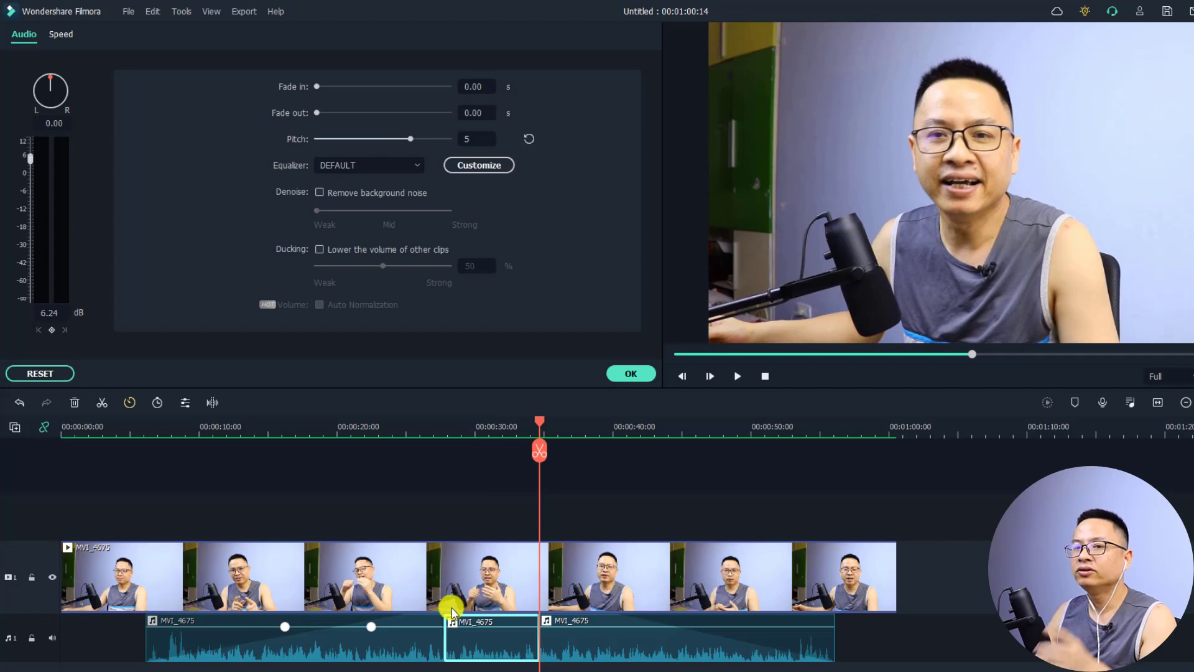
left_click(390, 434)
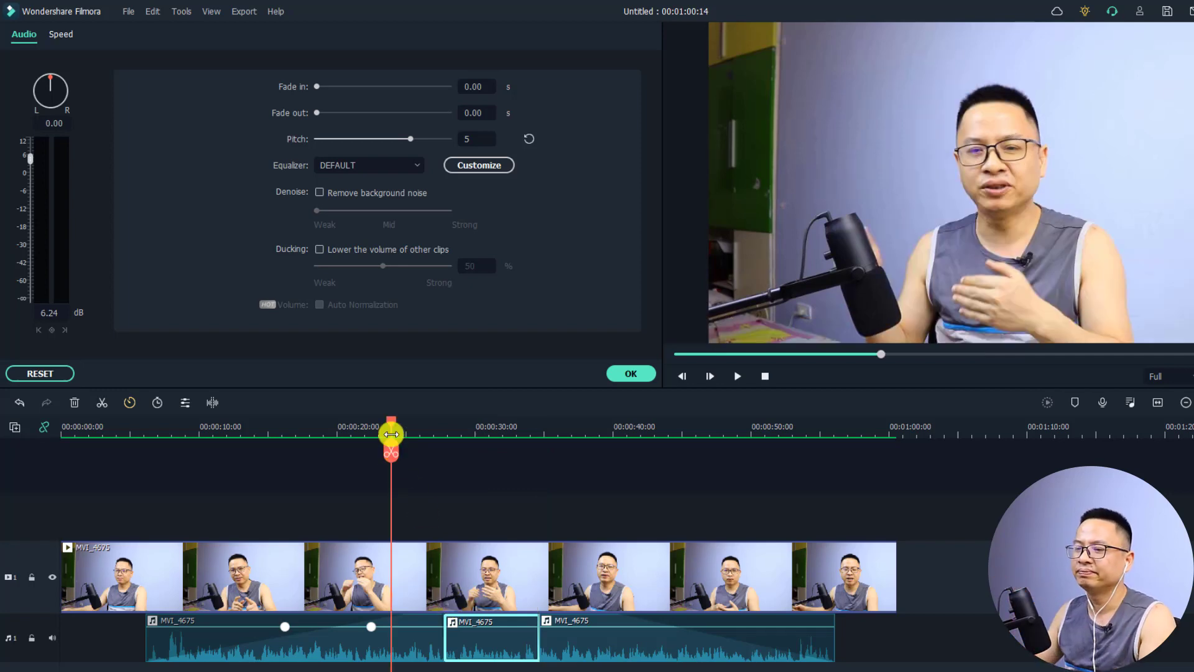
left_click(416, 427)
key("space")
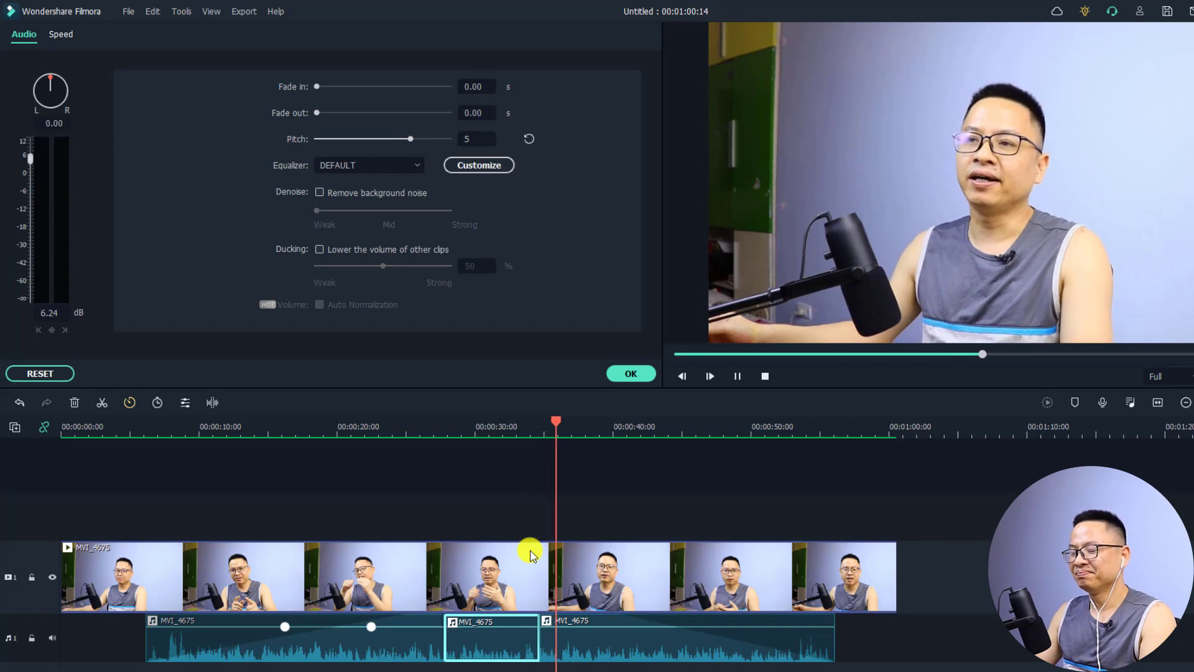
key("space")
Set the pitch of the last audio segment to -5 and play it
left_click(606, 655)
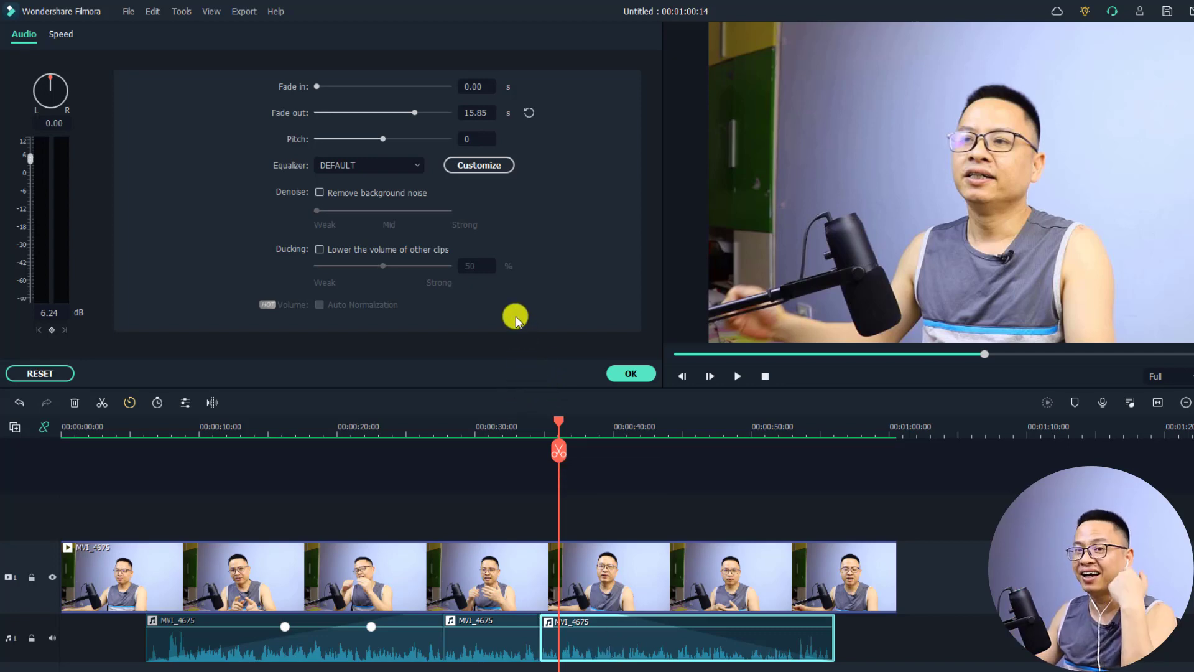
left_click_drag(383, 140, 360, 144)
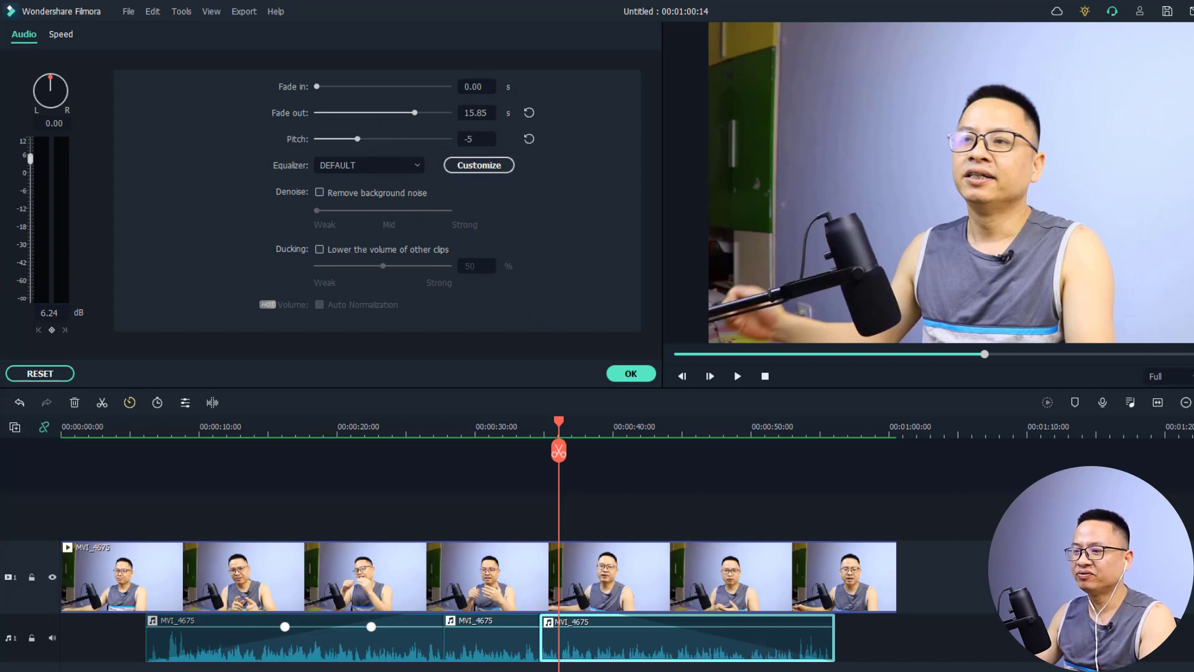
left_click(534, 426)
key("space")
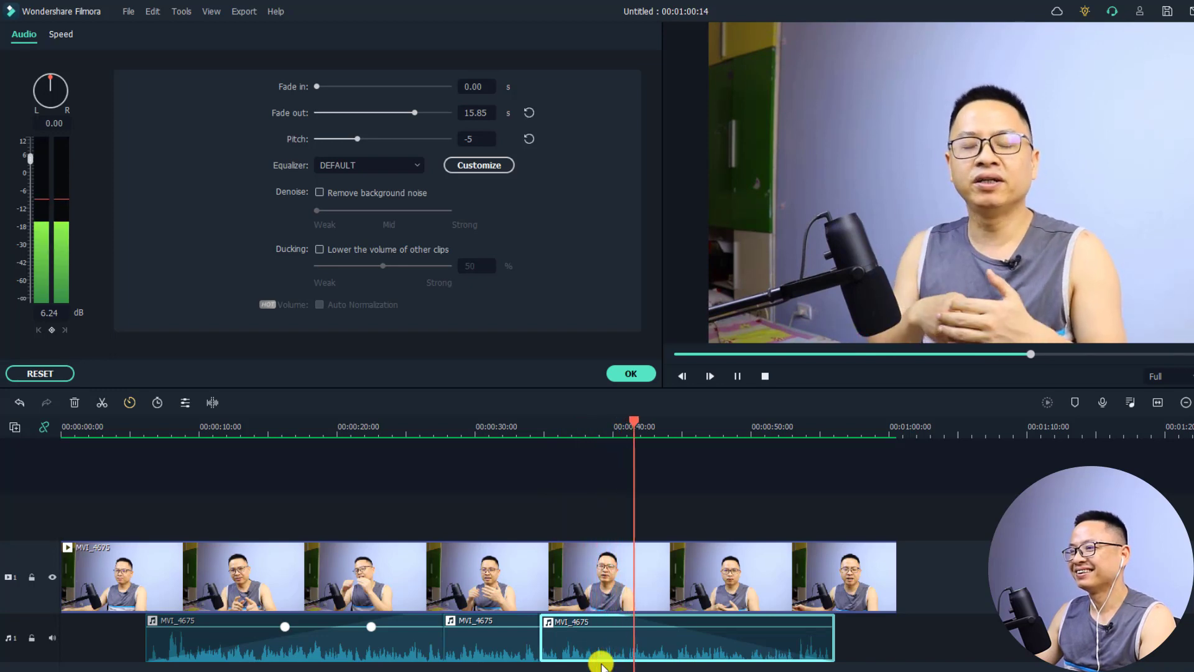
key("space")
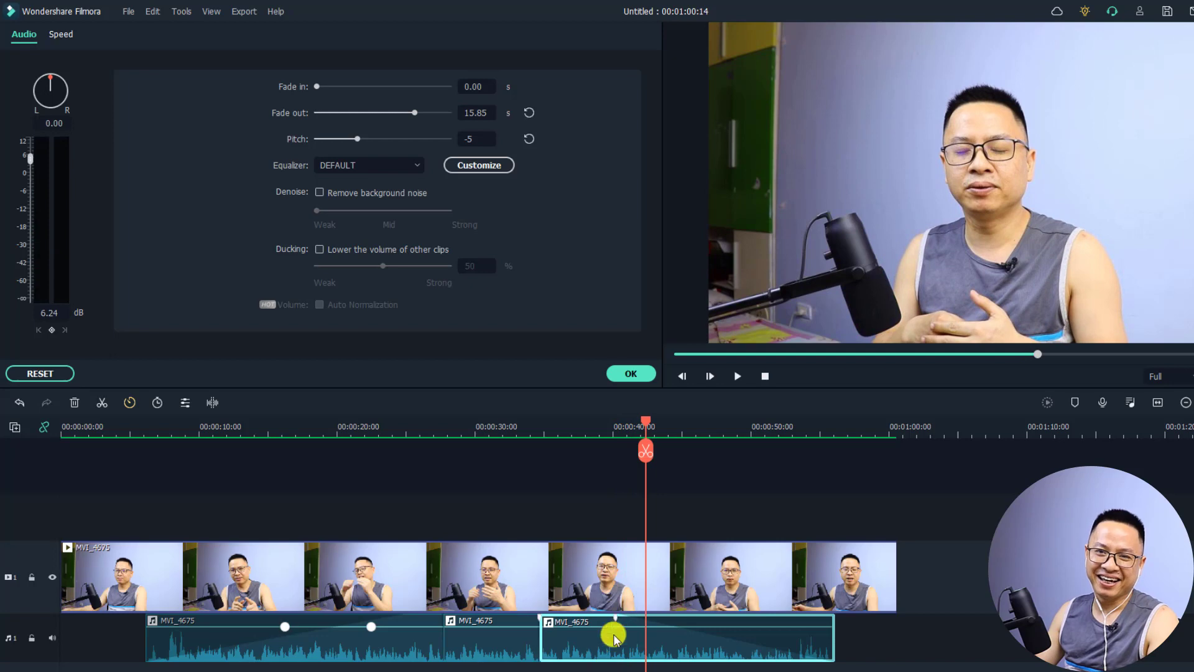
Reset the last audio segment's pitch to 0 and fade-out to 0.00 s, and the middle segment's pitch to 0
left_click(528, 138)
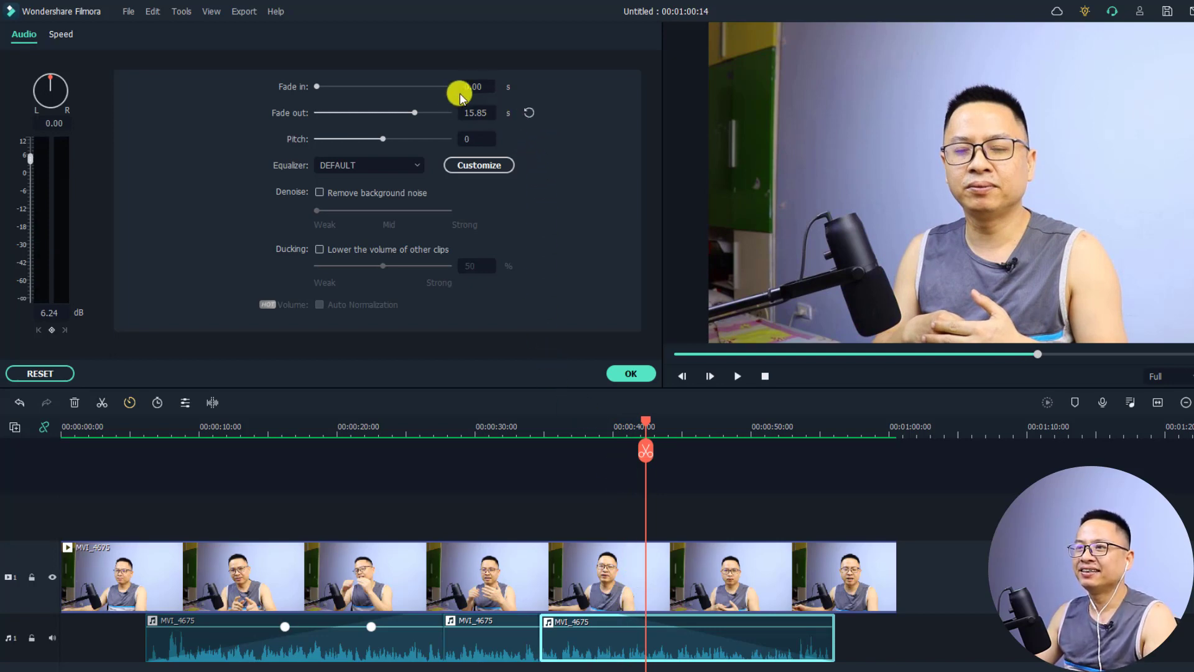
left_click(529, 112)
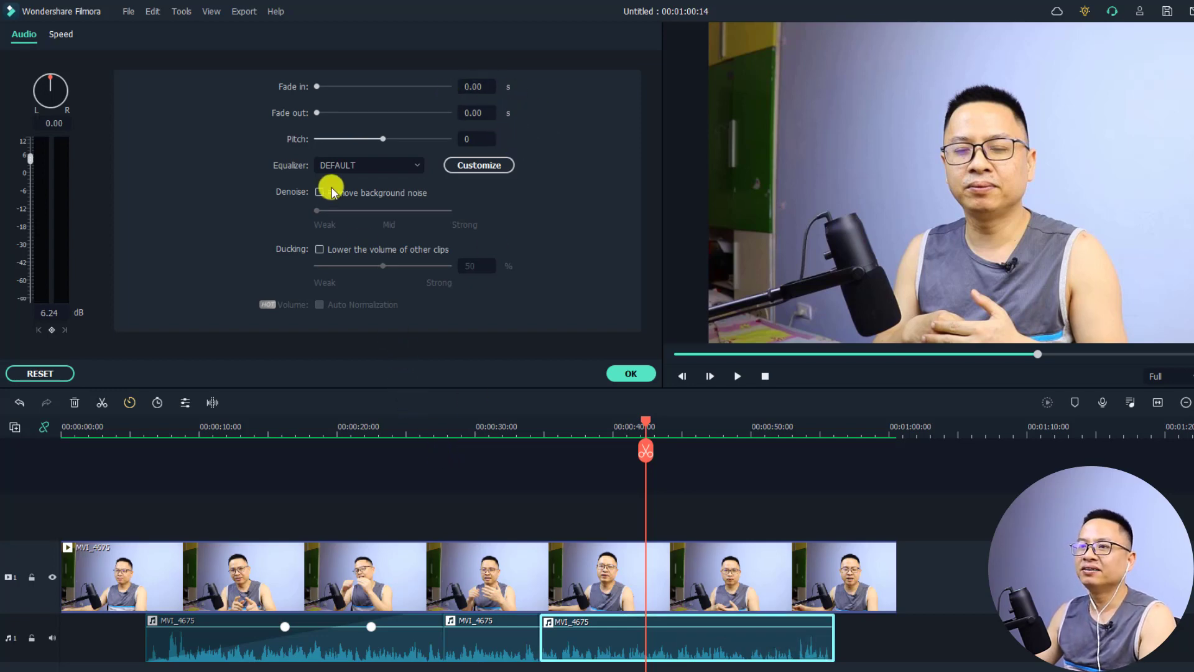
left_click(476, 646)
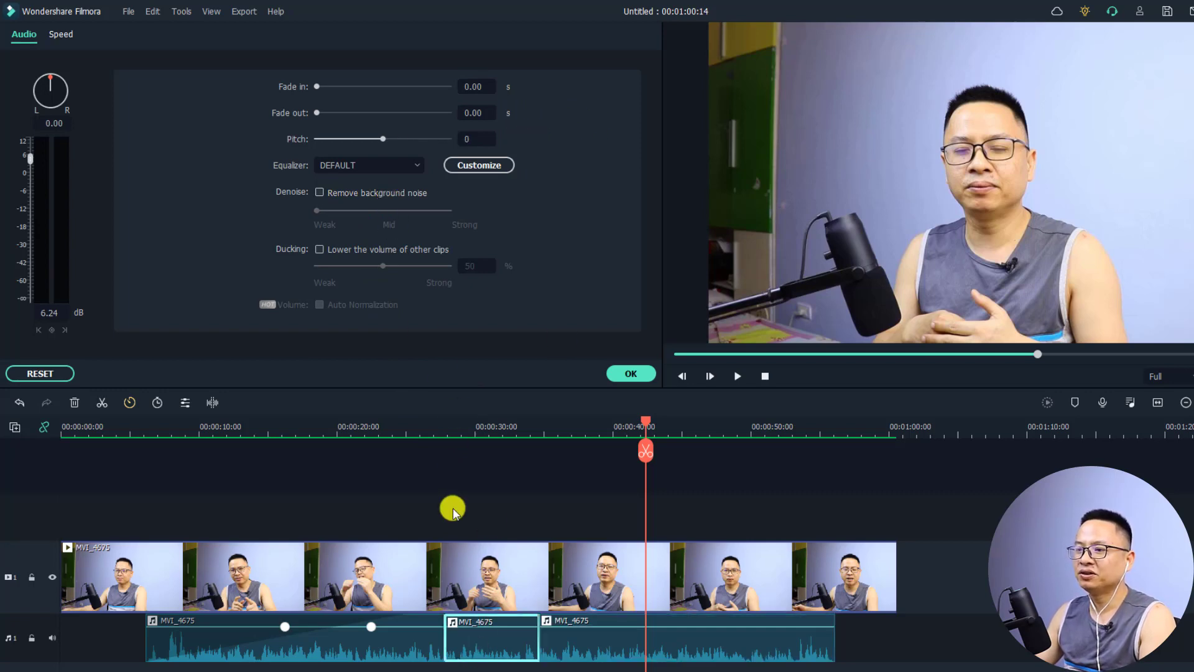
left_click(440, 431)
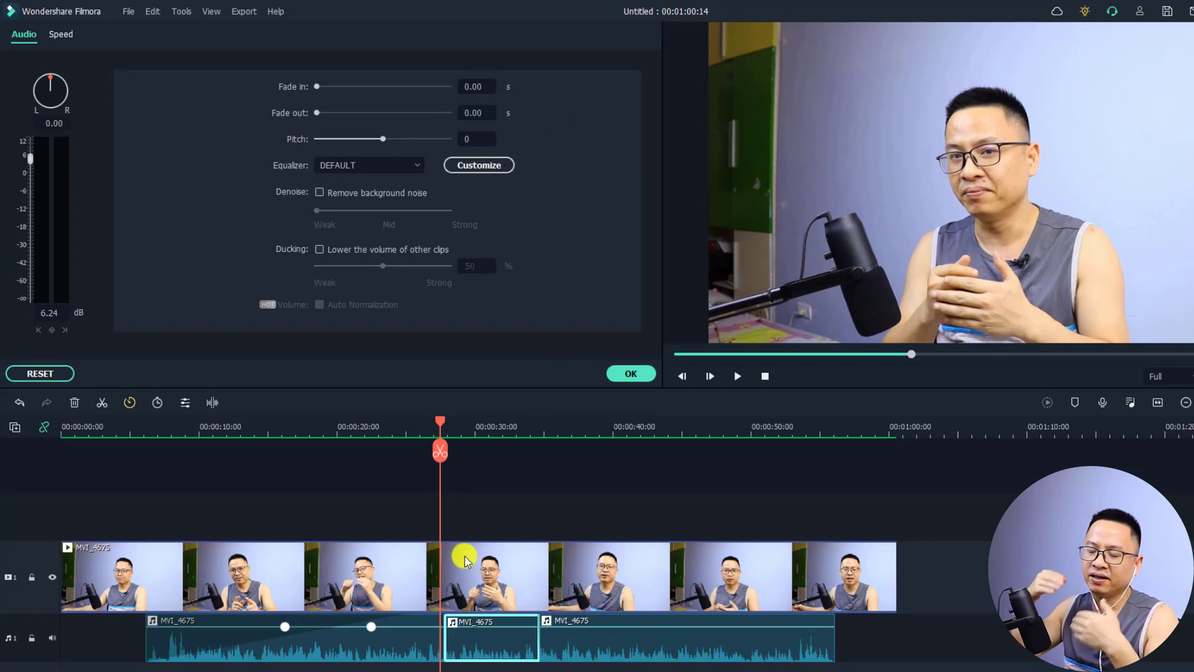
Remove the first audio segment's fade-in, extend its start to the beginning of the timeline, and play the opening
left_click(151, 640)
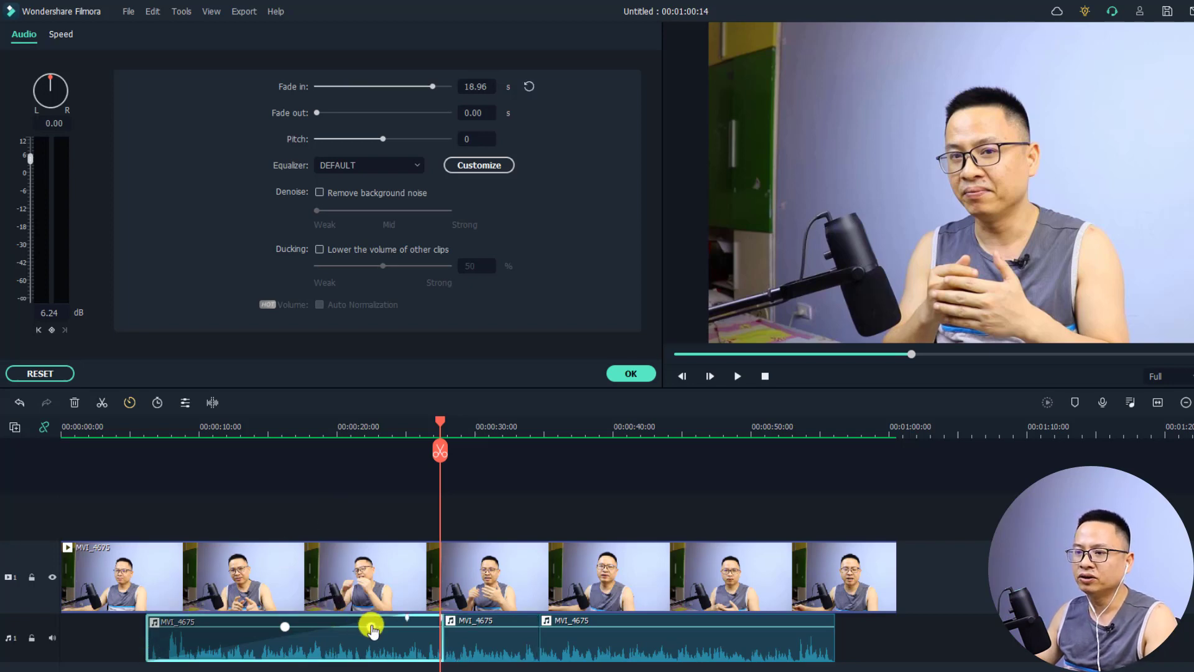
left_click_drag(405, 615, 63, 643)
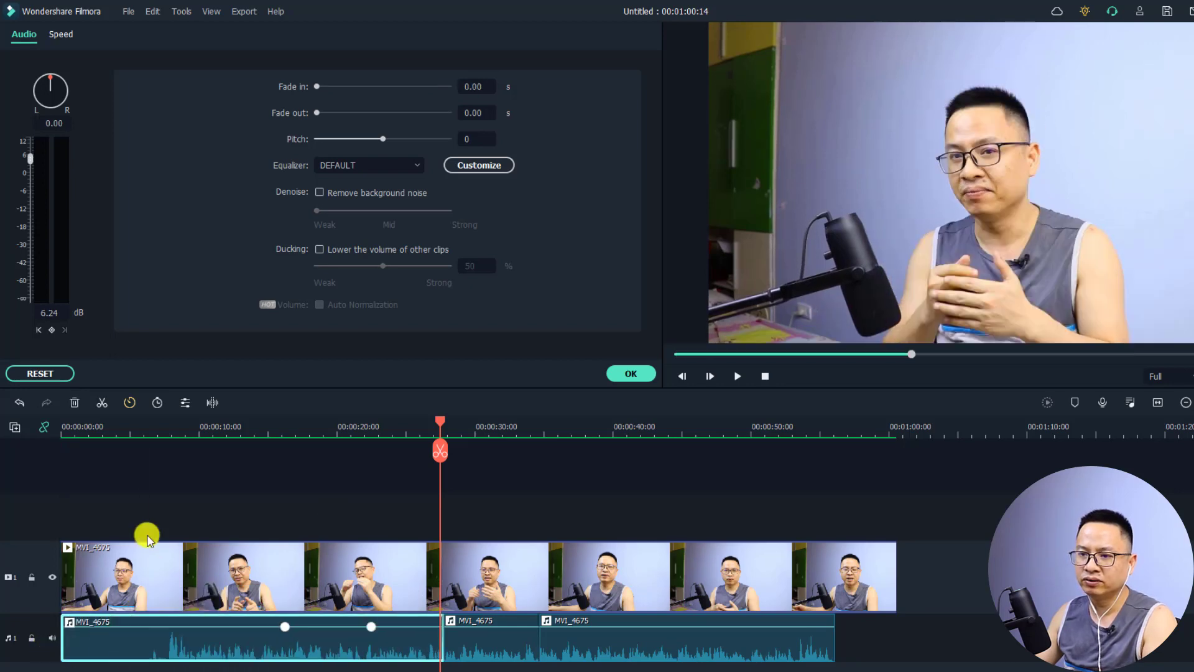
left_click(70, 429)
key("space")
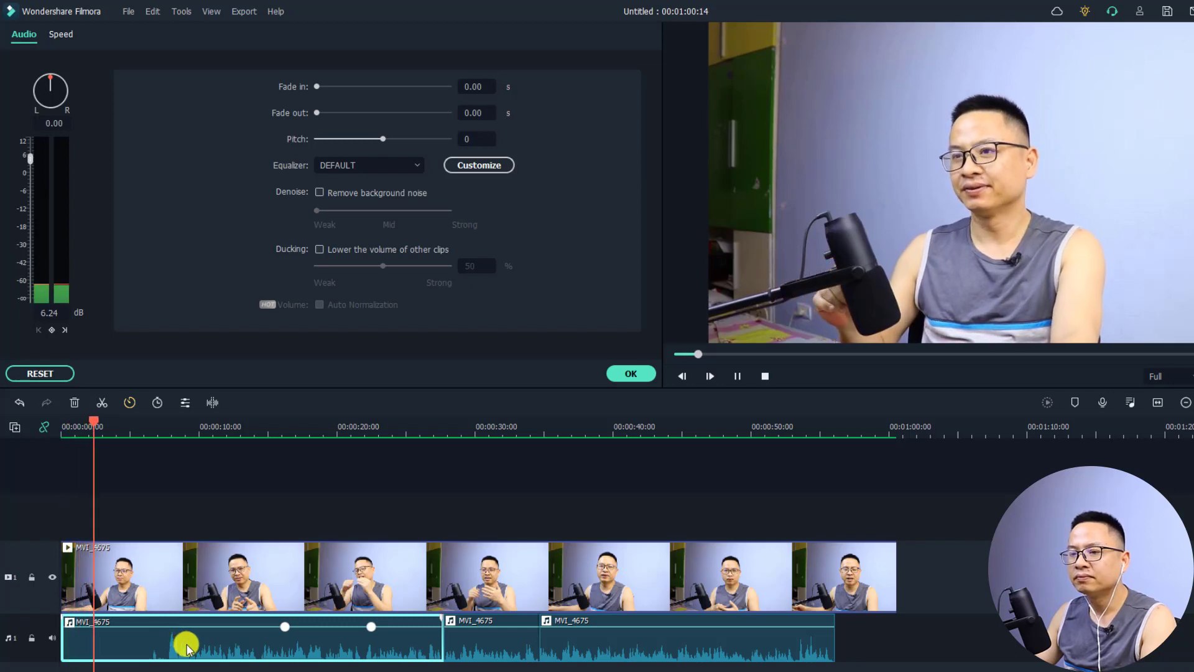
key("space")
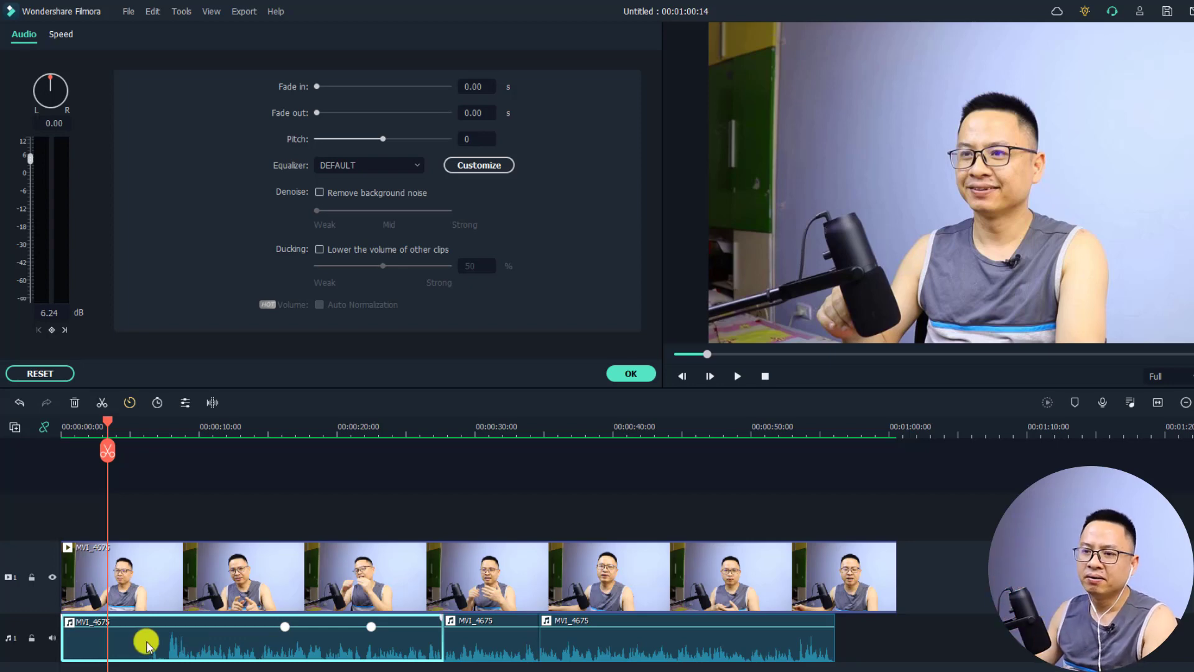
Try background noise removal on the first audio segment and switch it off again
left_click(319, 192)
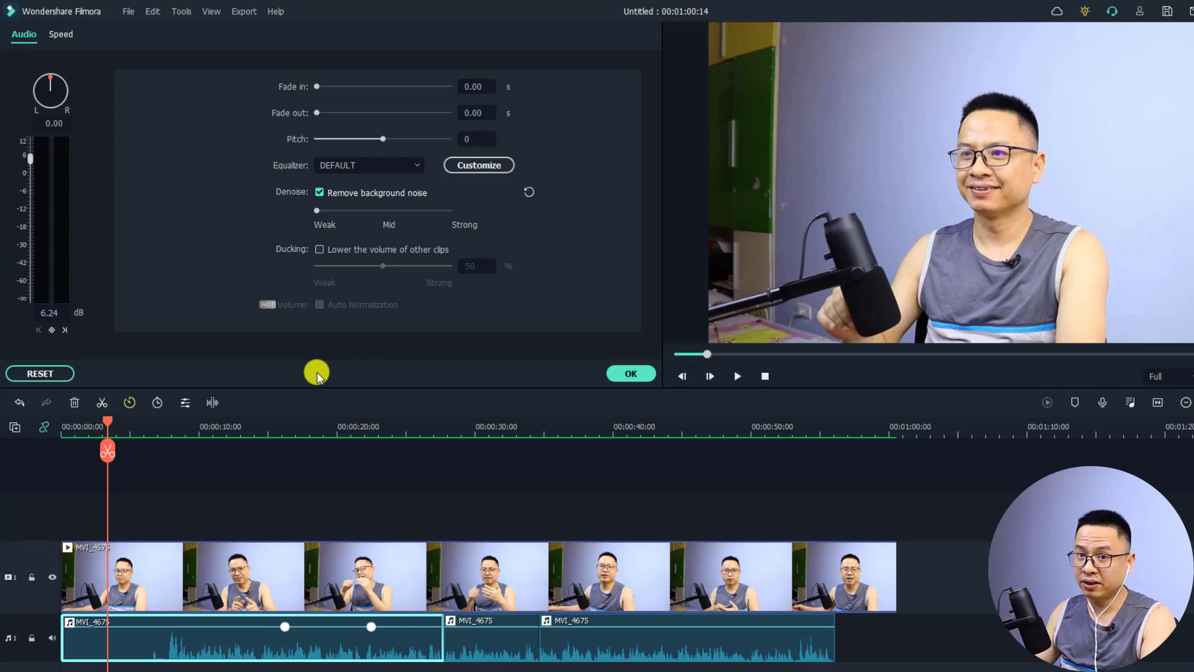
left_click(320, 193)
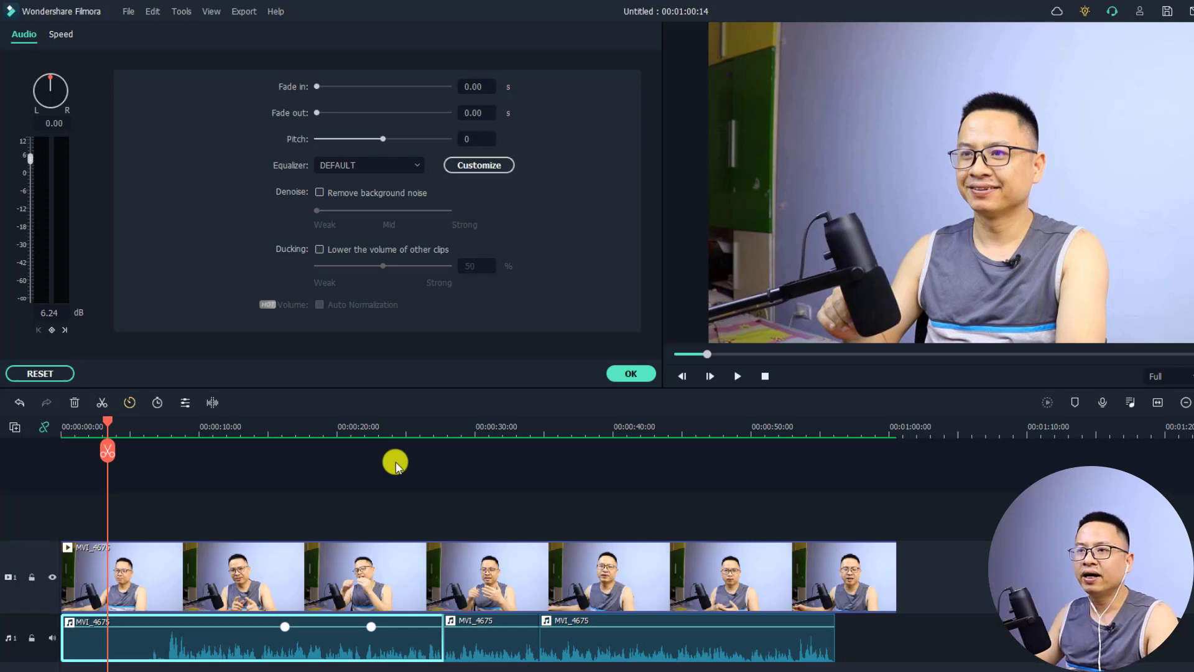
Import Running Errands - TrackTribe.mp3 from Downloads and place it at the start of the second audio track
left_click(630, 374)
double_click(296, 229)
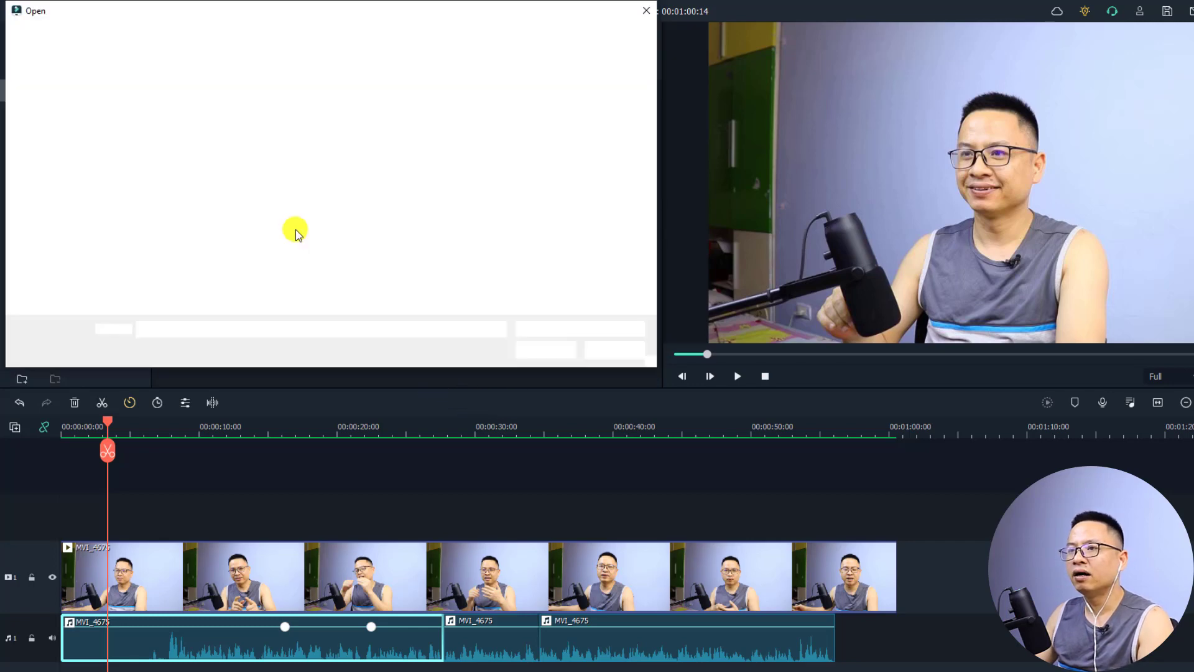
left_click(53, 191)
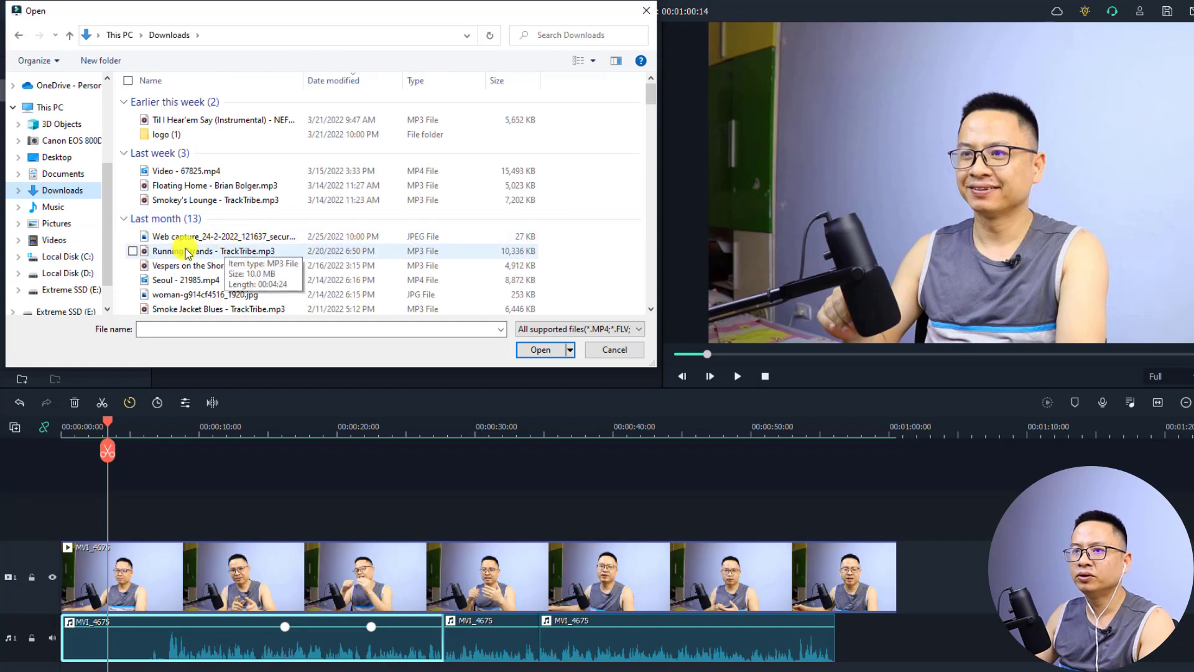
left_click(186, 252)
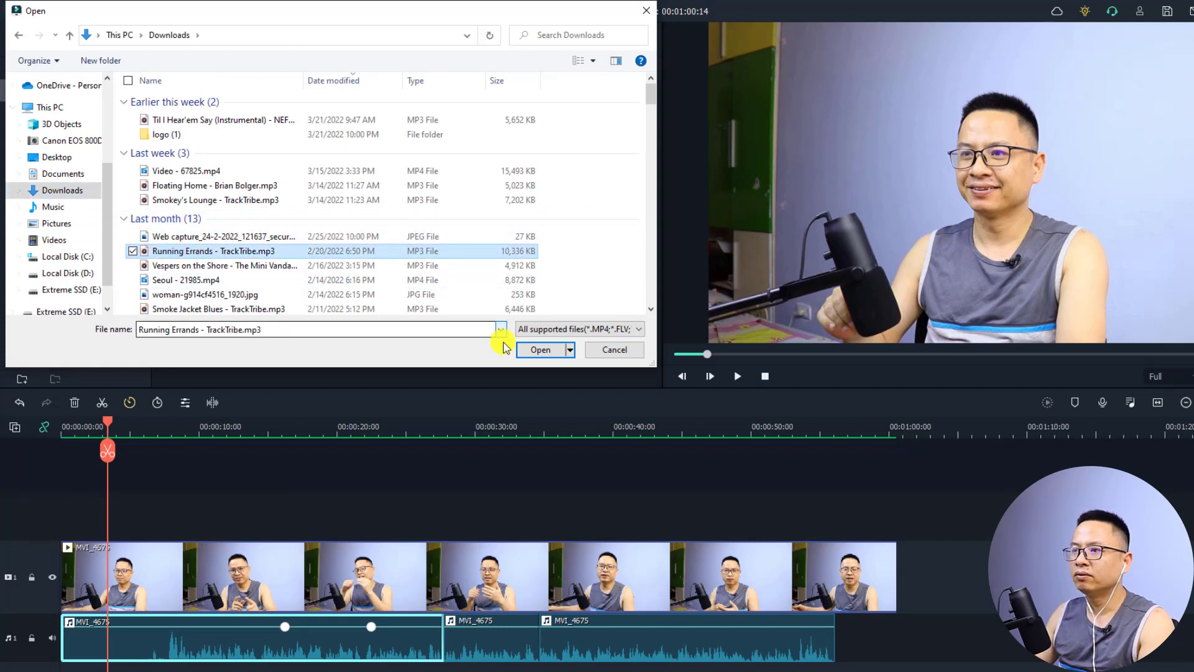
left_click(519, 350)
left_click_drag(342, 107, 75, 622)
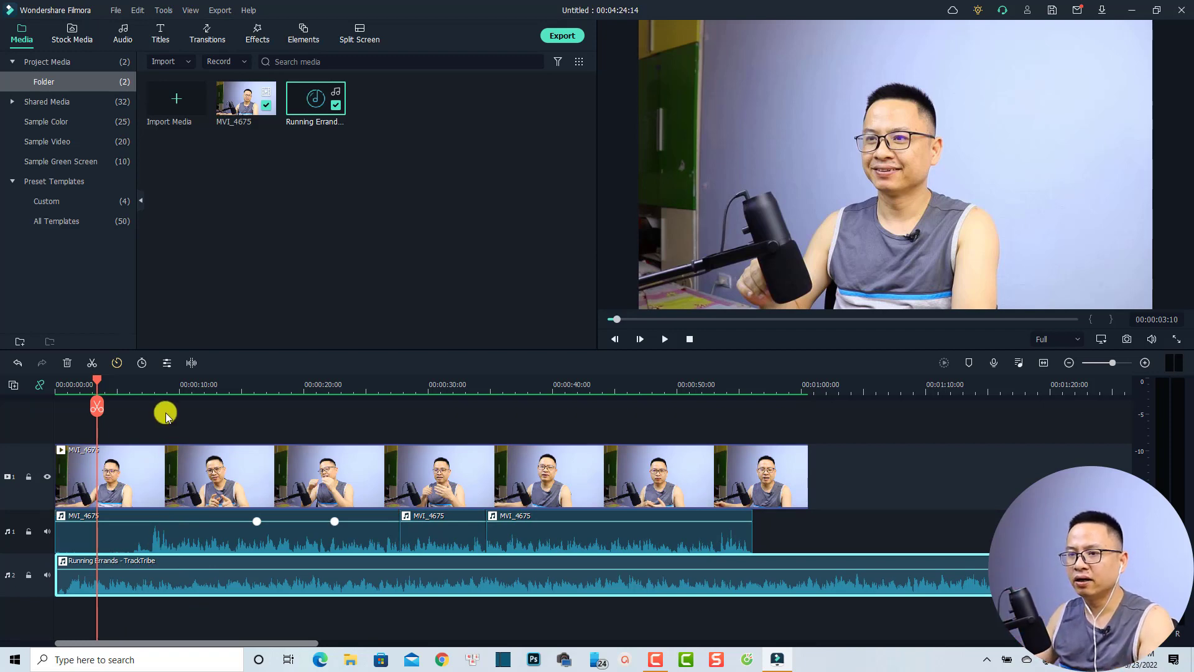
Play the voice together with the background music from about 5 seconds to about 10 seconds
left_click(125, 387)
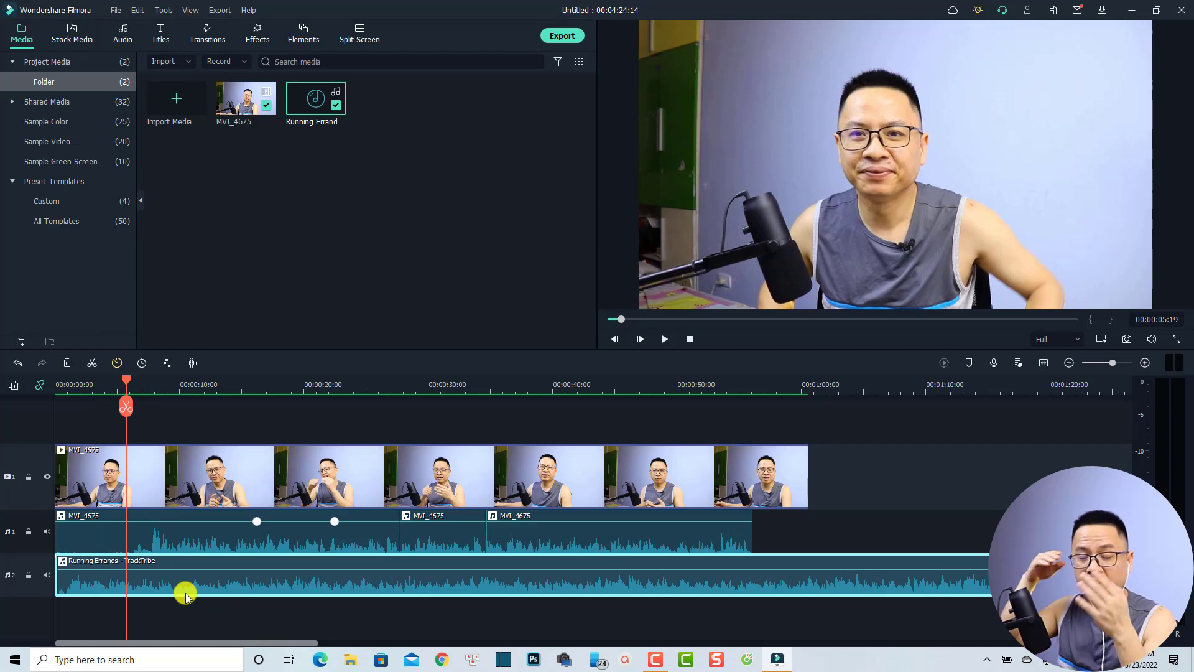
key("space")
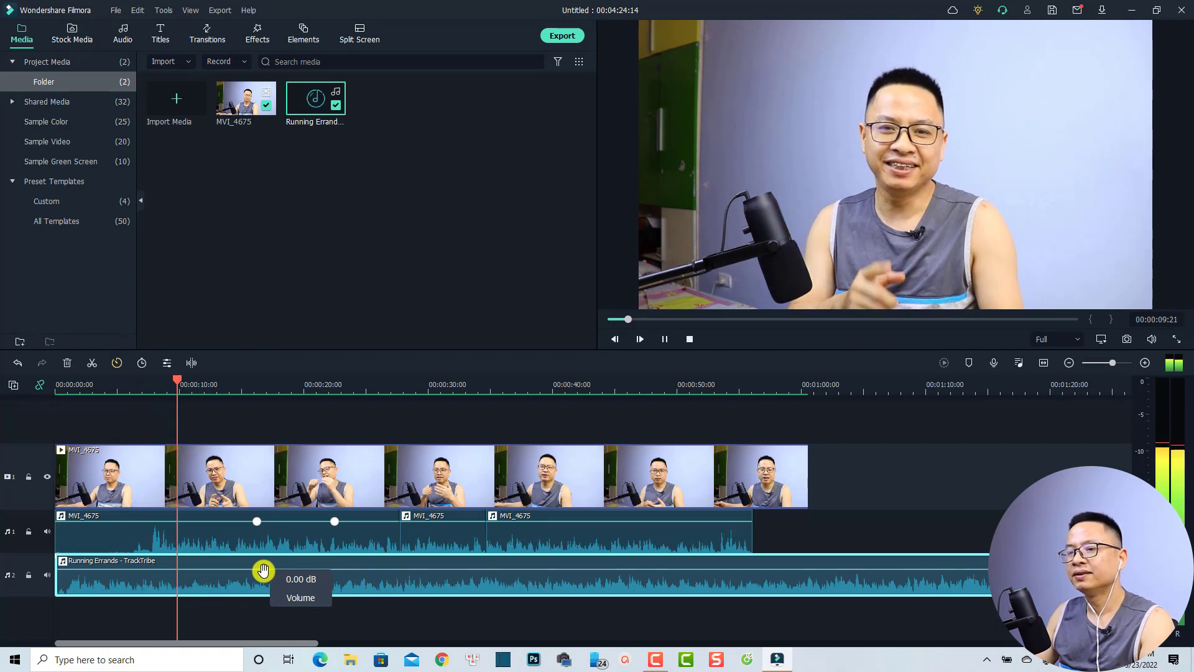
key("space")
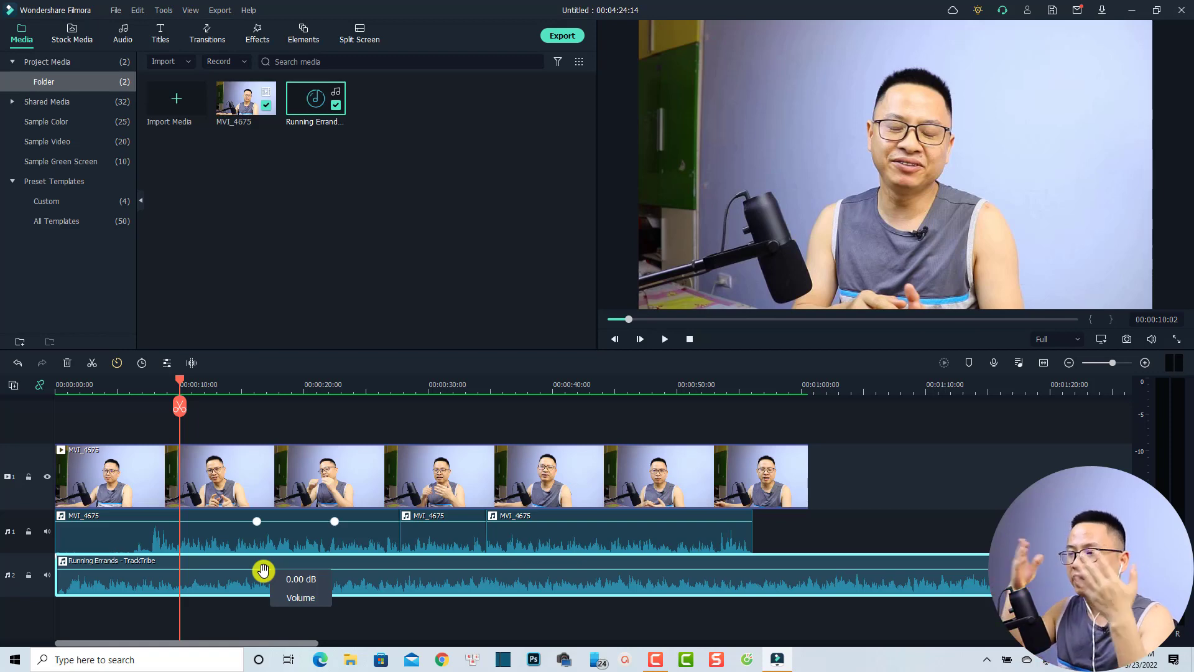
Enable ducking at 50% on all three MVI_4675 audio segments so they lower the volume of other clips
left_click(365, 544)
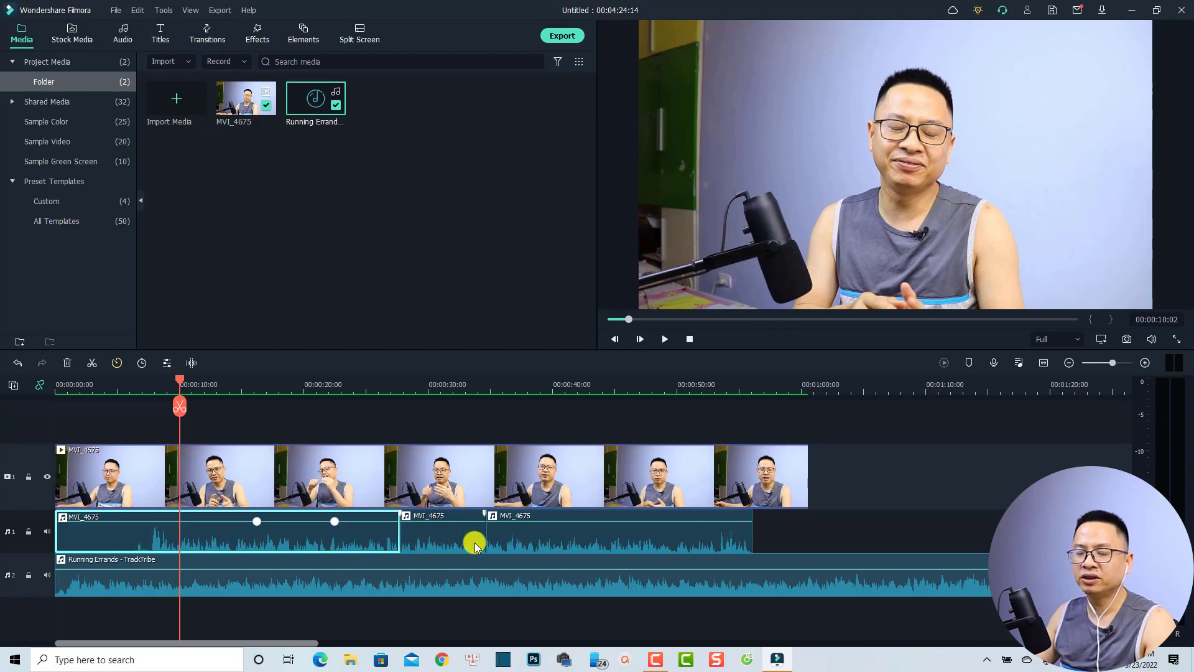
left_click(457, 541, "ctrl")
left_click(505, 537, "ctrl")
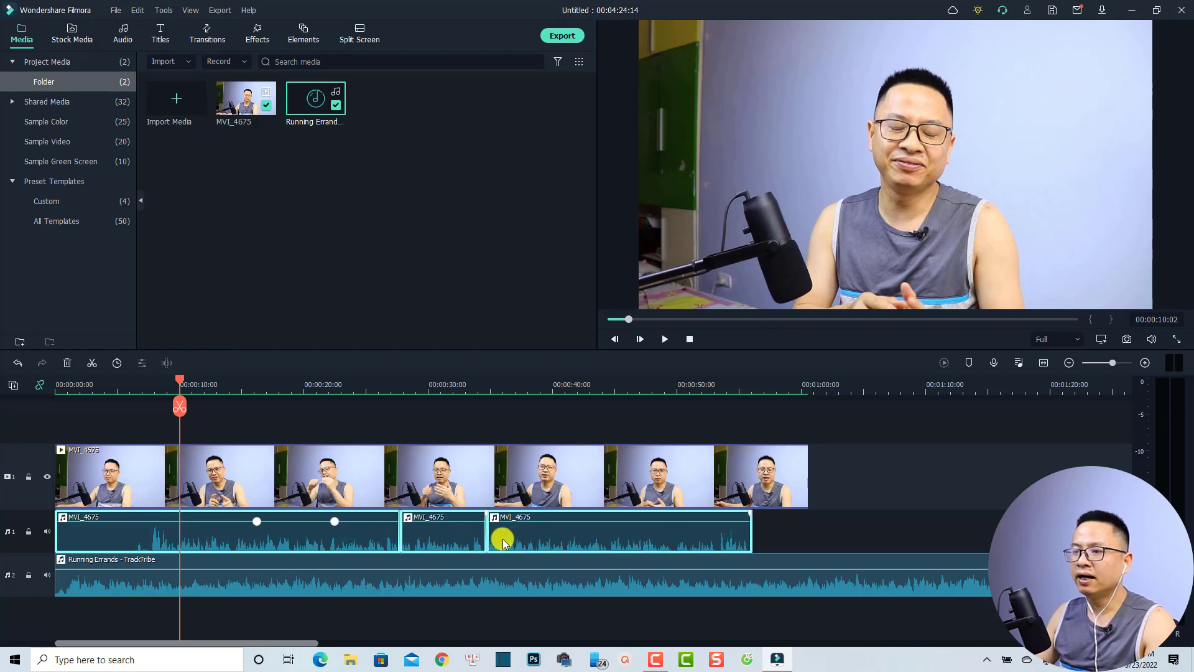
left_click(373, 535)
double_click(373, 535)
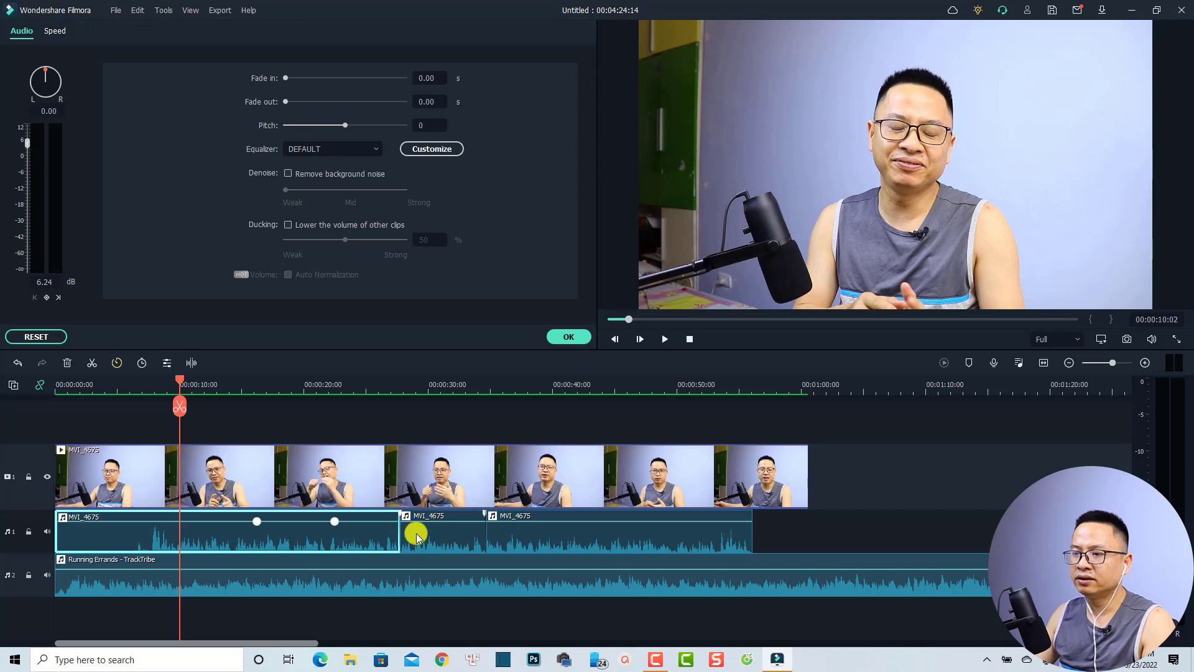
left_click(288, 225)
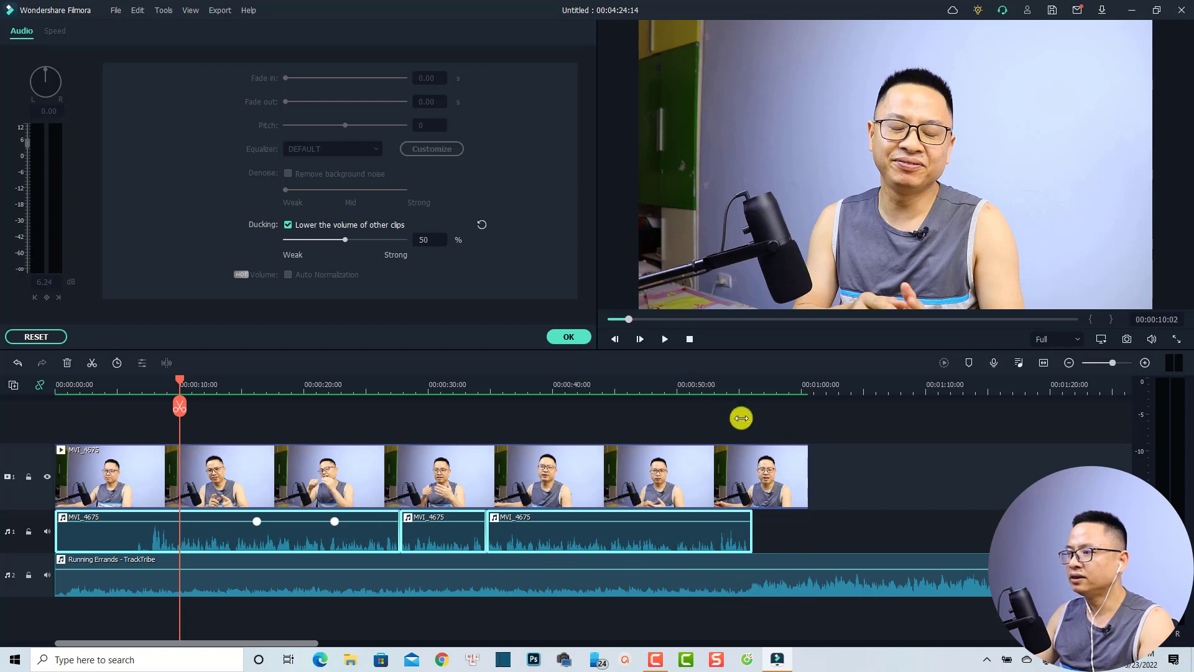
Play the mix from just past 50 seconds across the end of the last voice segment
left_click(697, 391)
key("space")
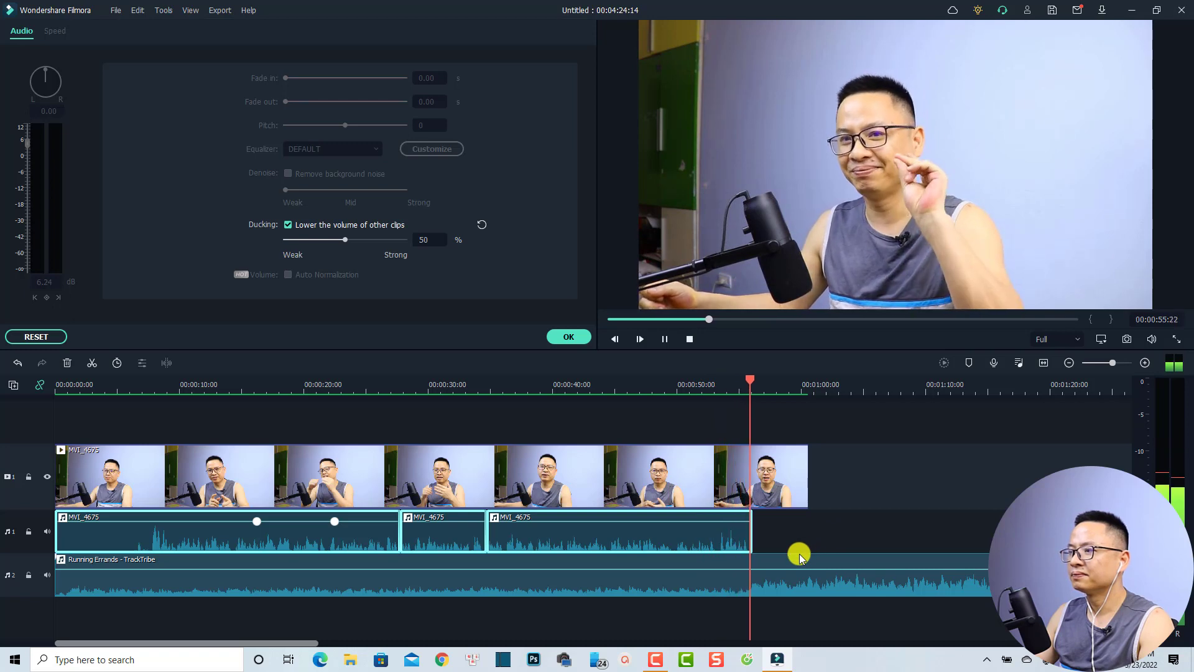
left_click(713, 520)
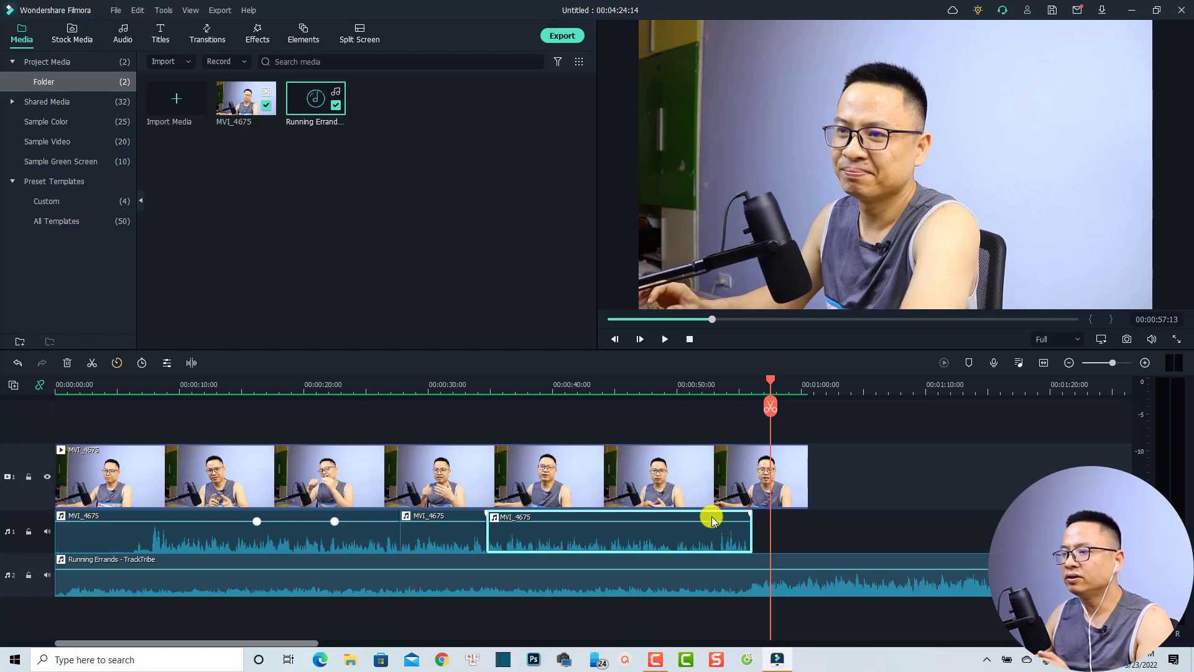
Set the ducking strength of the last MVI_4675 audio segment to 70%
left_click(649, 391)
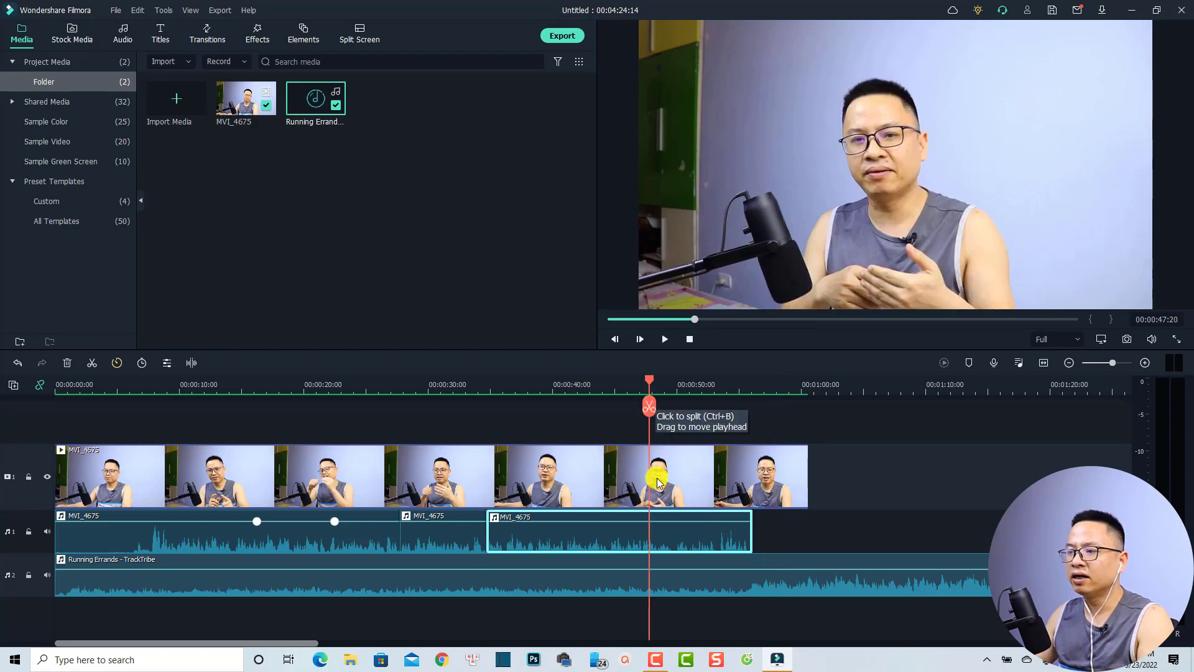
double_click(655, 541)
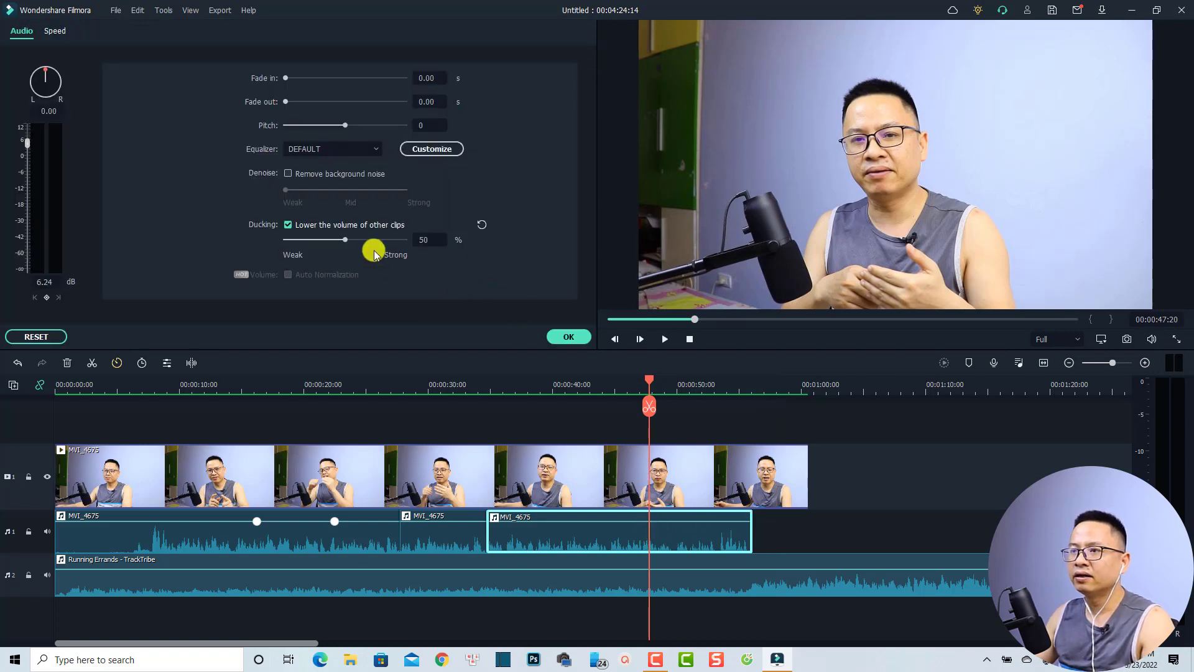
left_click(424, 239)
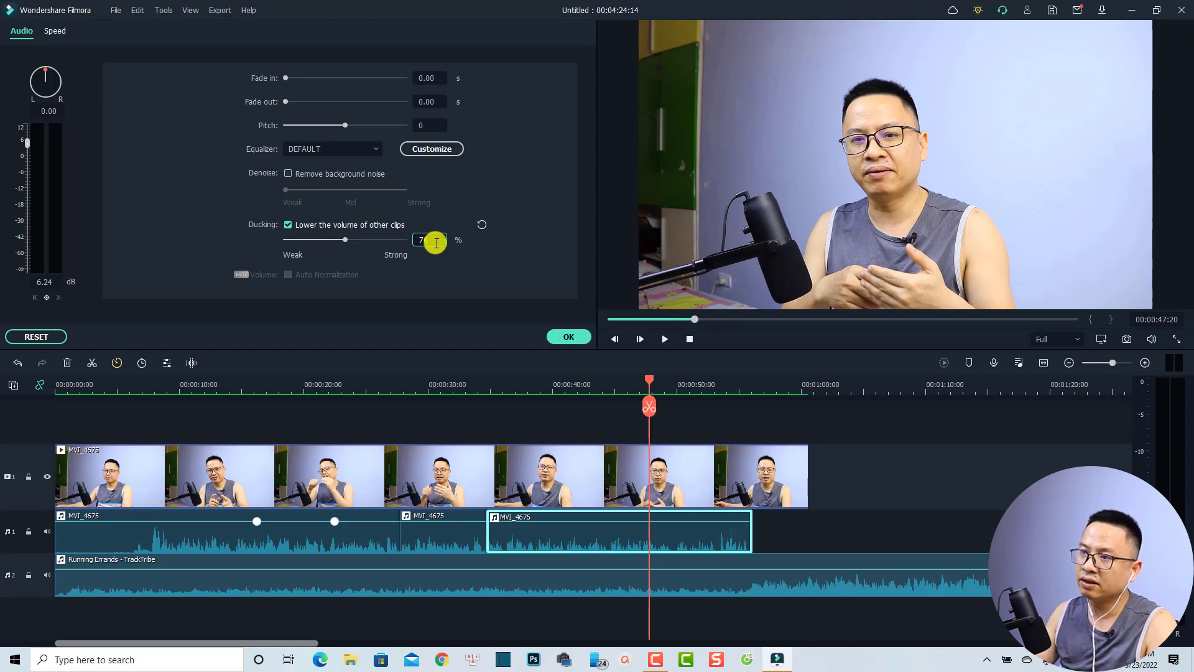
key("Return")
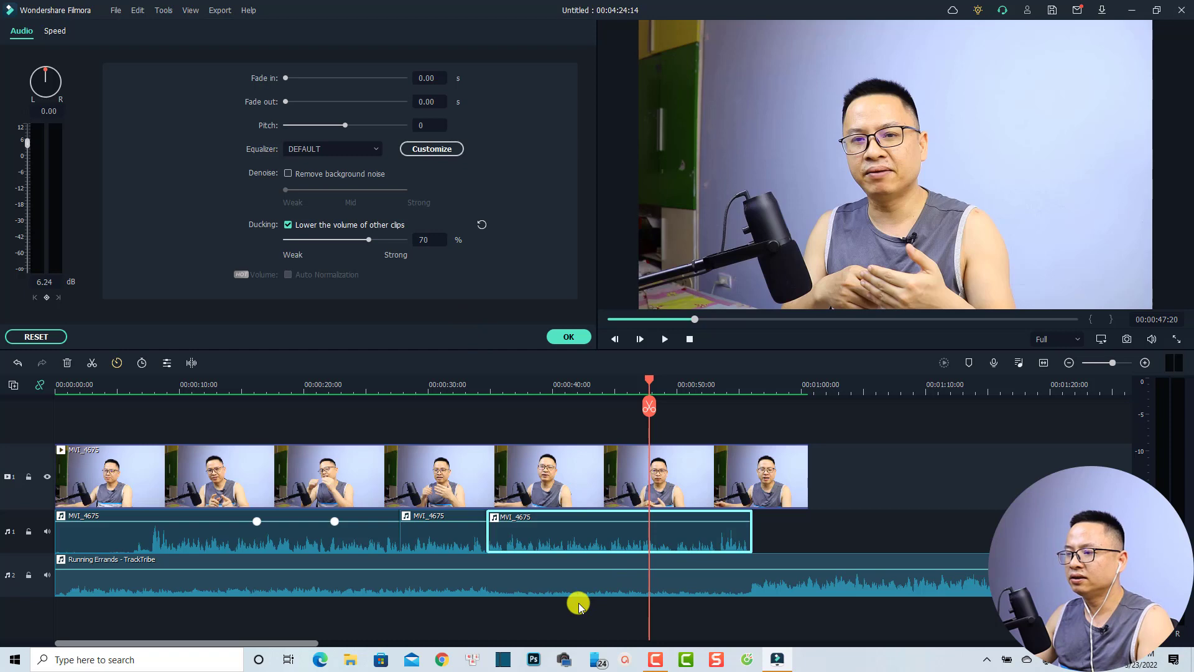
Play from the middle voice segment into the last one to compare their ducking levels
left_click(444, 536)
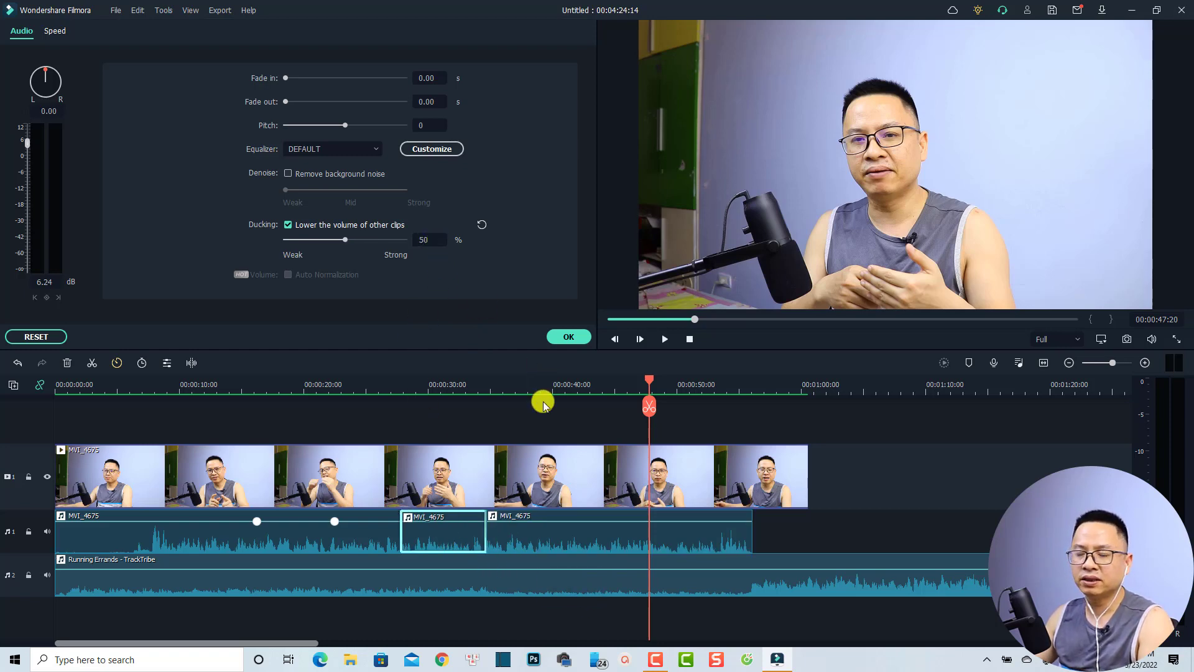
left_click(425, 381)
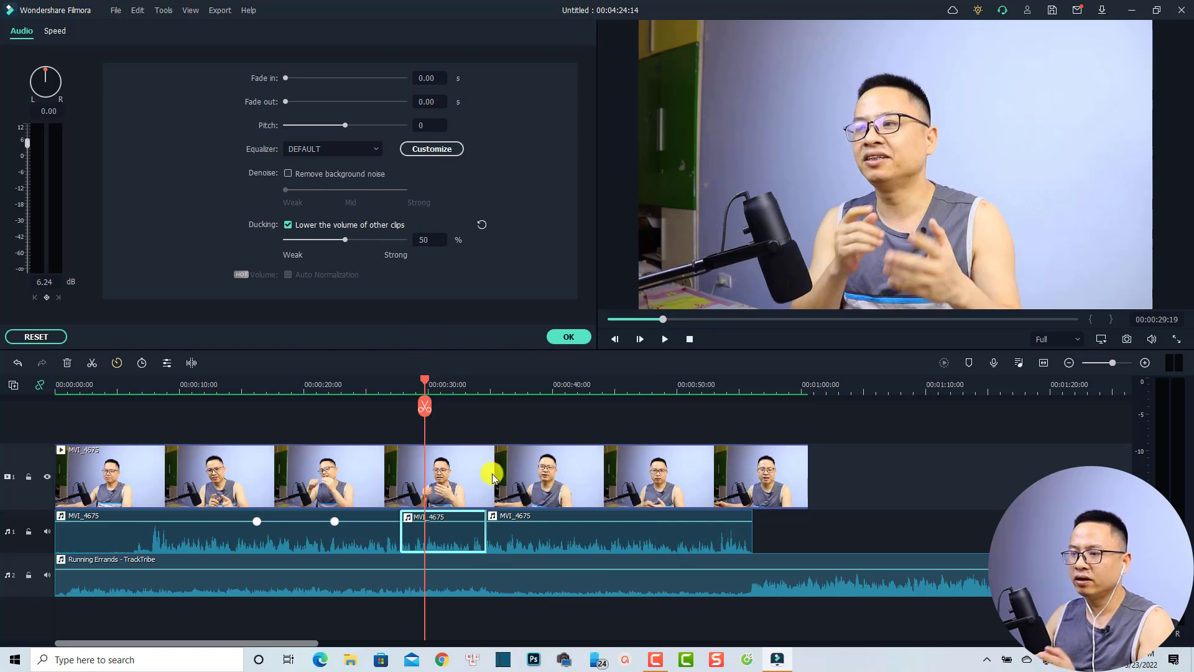
key("space")
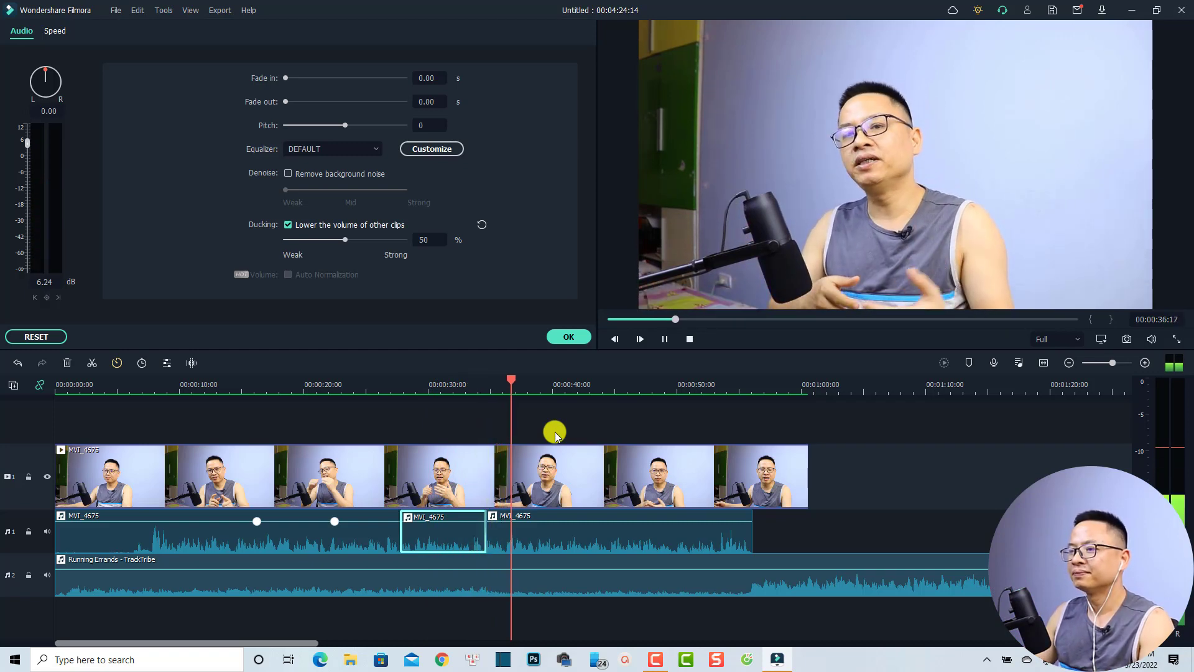
key("space")
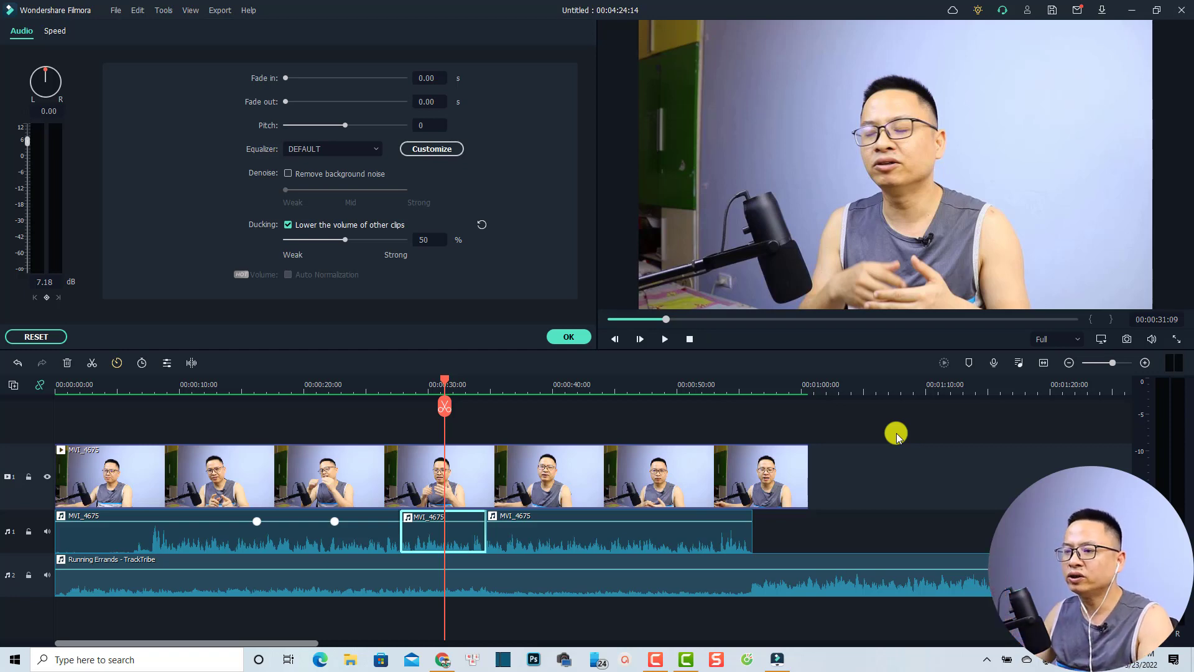
Check the audio settings of the three voice segments and lower the middle segment's volume line
left_click(367, 536)
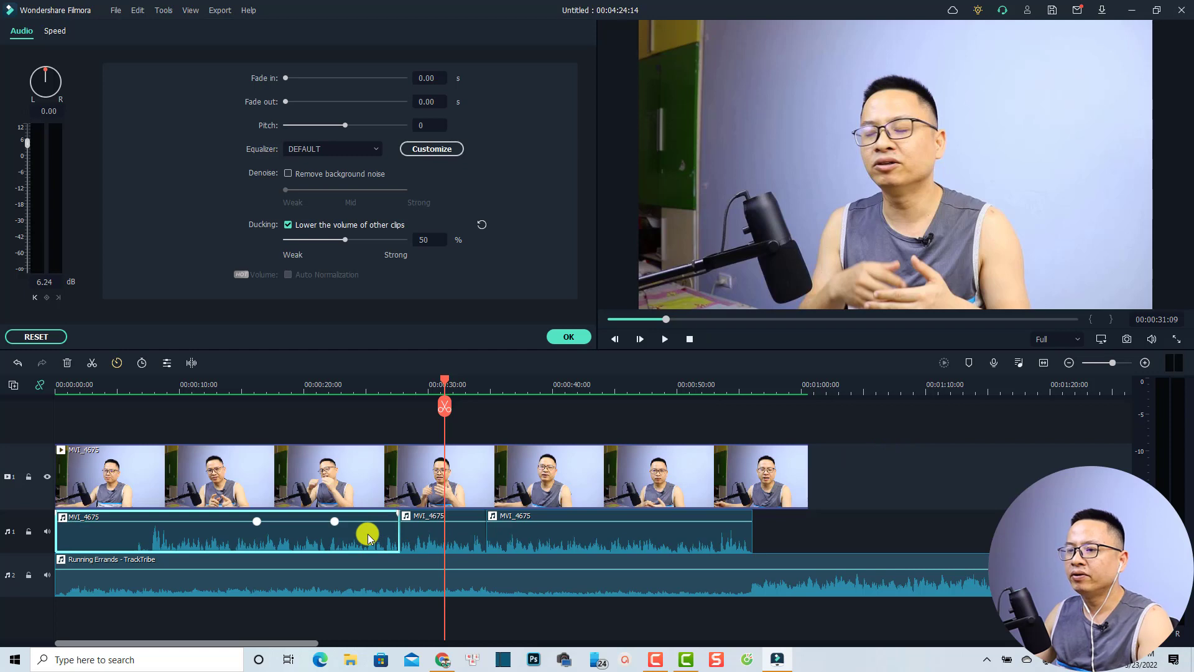
left_click(427, 539)
left_click(509, 543)
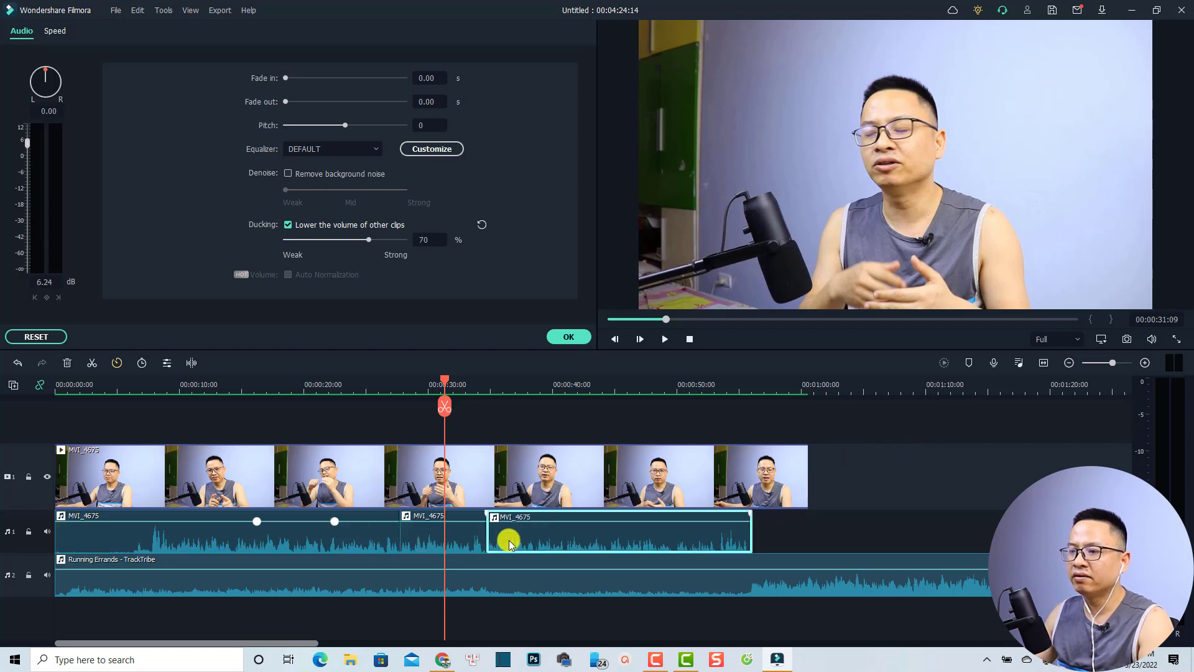
left_click_drag(440, 526, 443, 533)
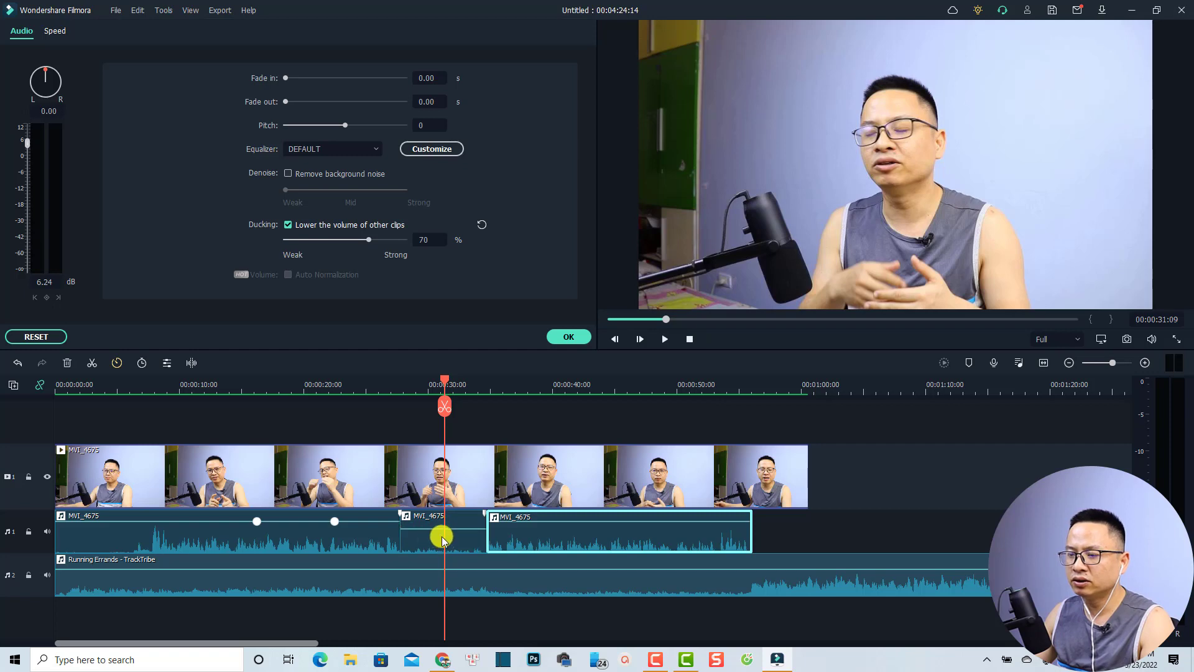
Try raising the end of the first voice segment to 12 dB, and clear both of its volume keyframes
left_click(367, 536)
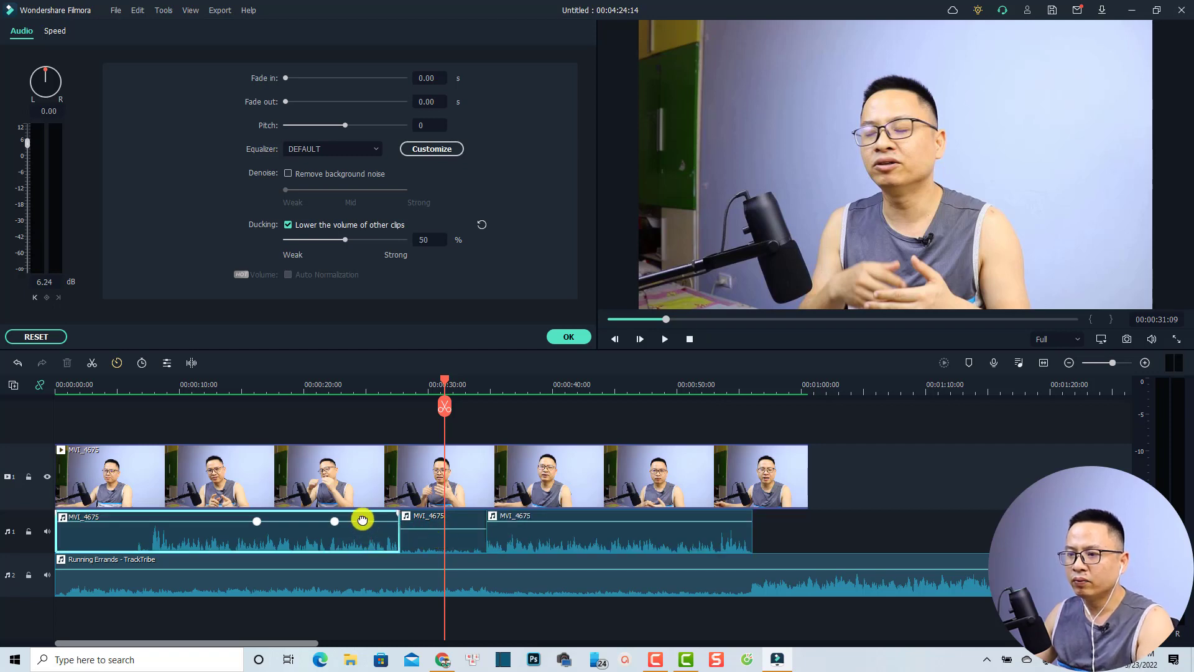
left_click_drag(363, 520, 361, 514)
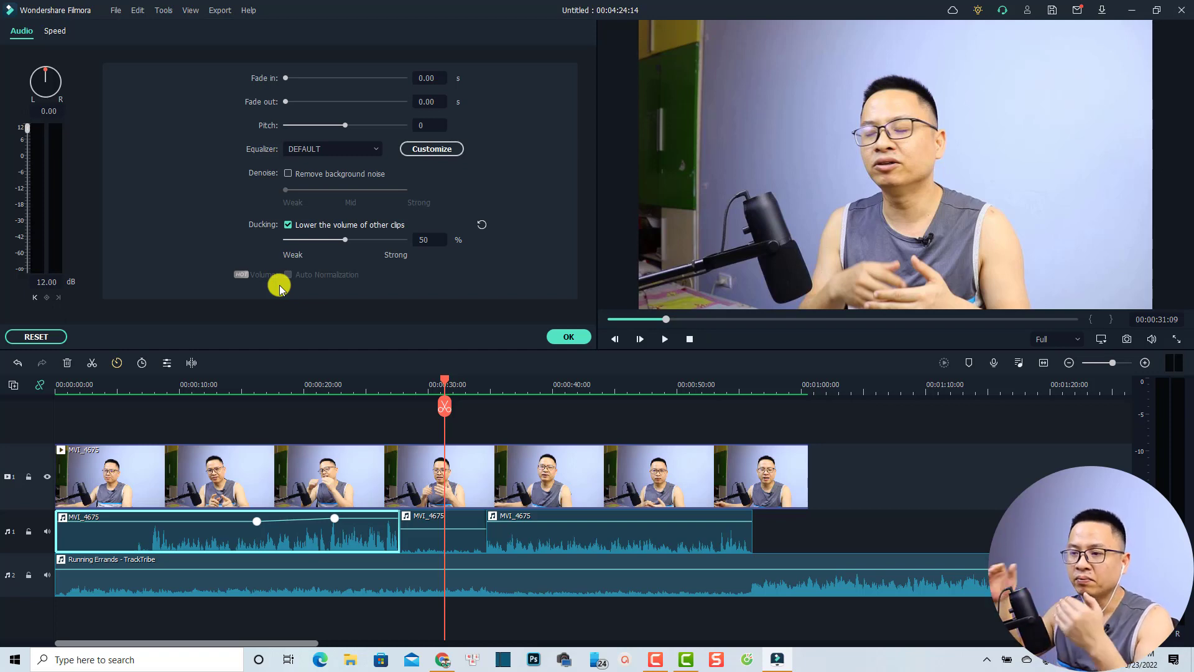
left_click(334, 518)
left_click_drag(334, 518, 258, 528)
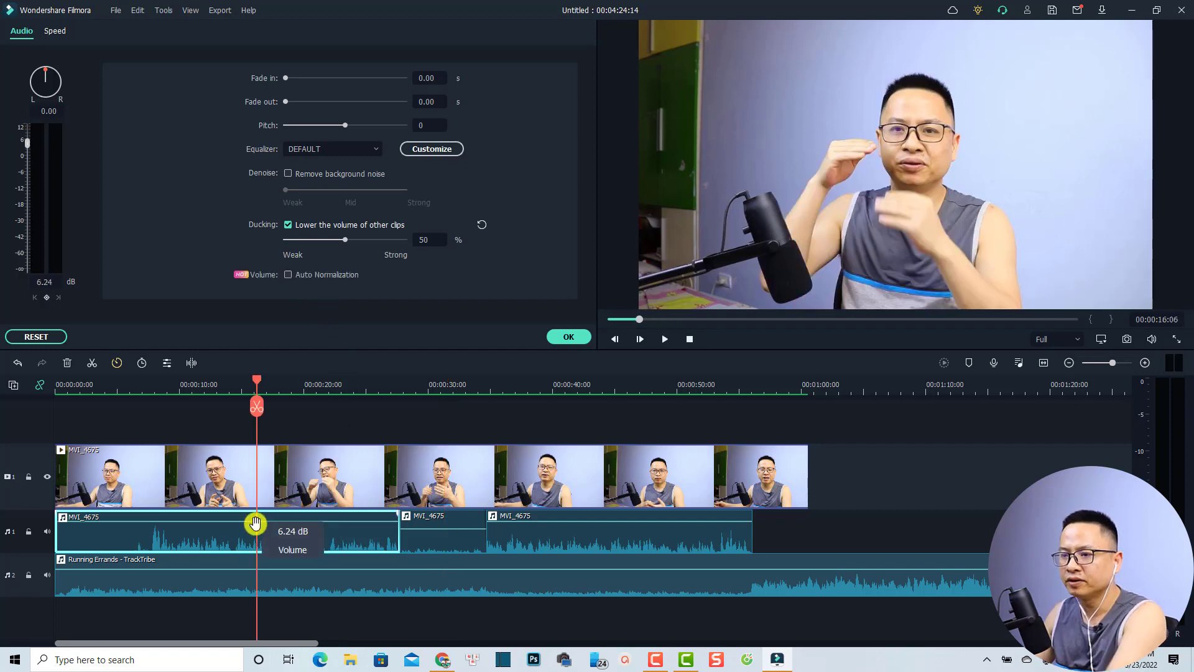
left_click(356, 534)
Turn on Auto Normalization for all three MVI_4675 audio segments together
left_click(339, 541)
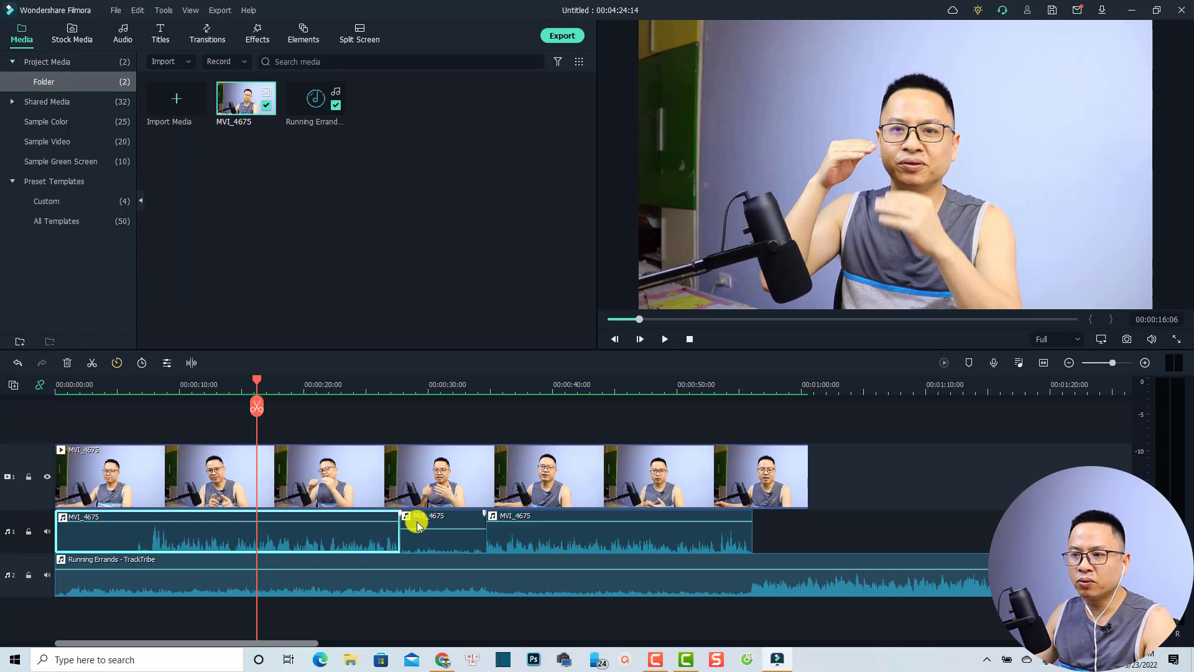
left_click(425, 539, "ctrl")
left_click(499, 540, "ctrl")
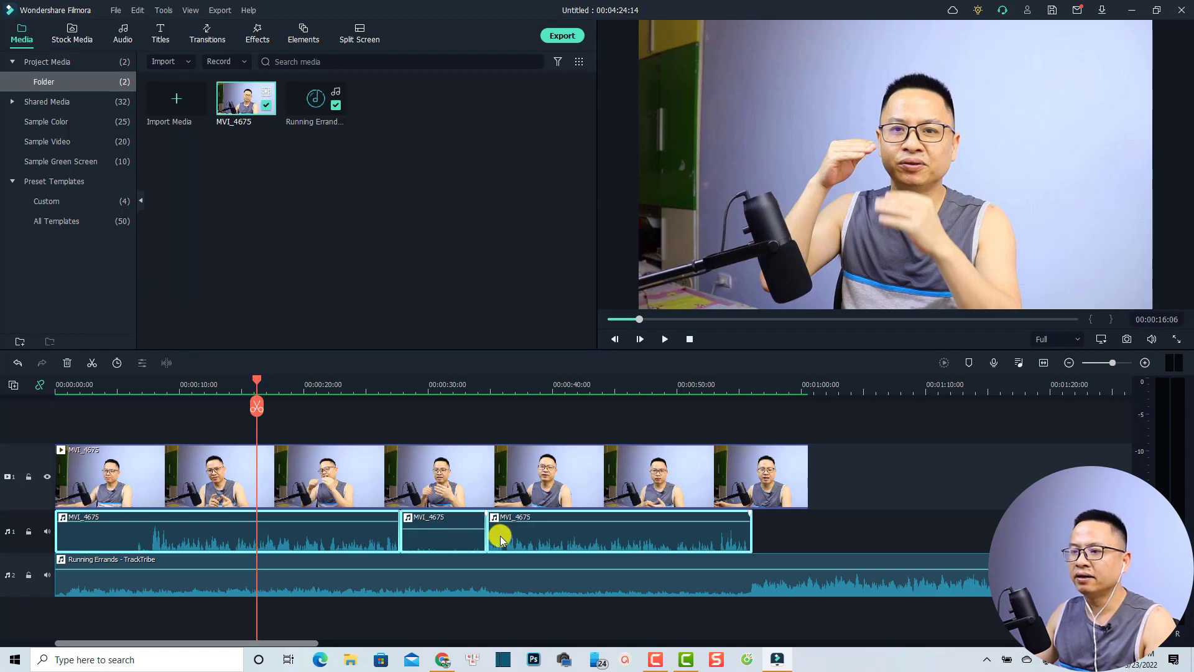
right_click(361, 536)
mouse_move(440, 249)
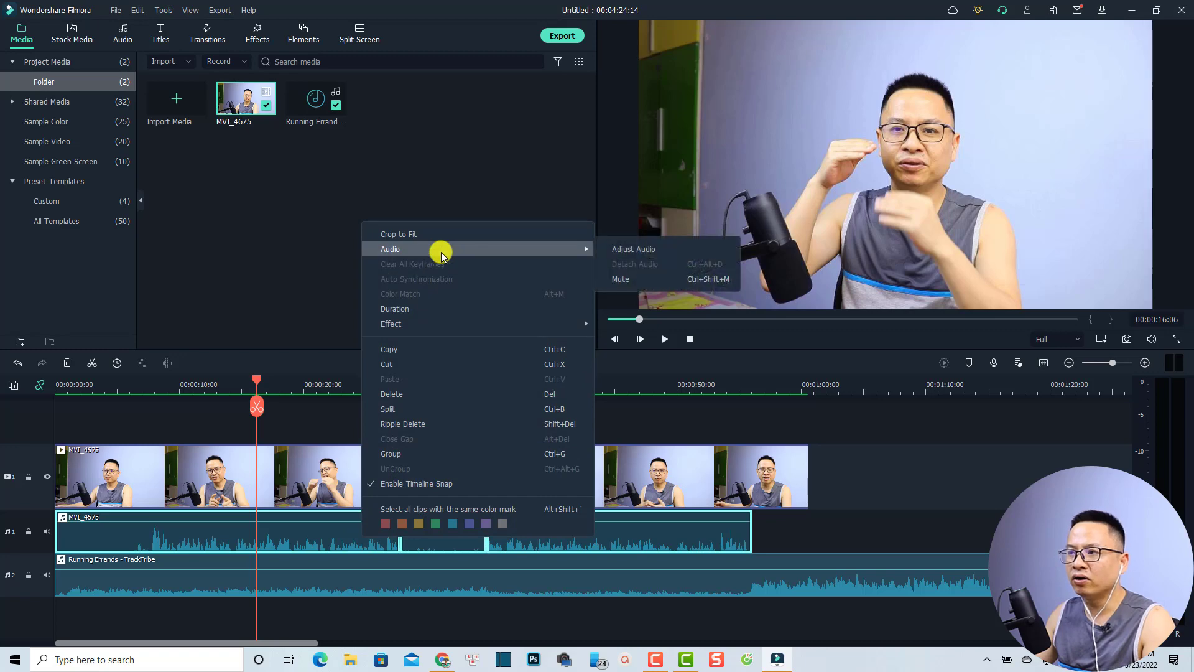
left_click(628, 249)
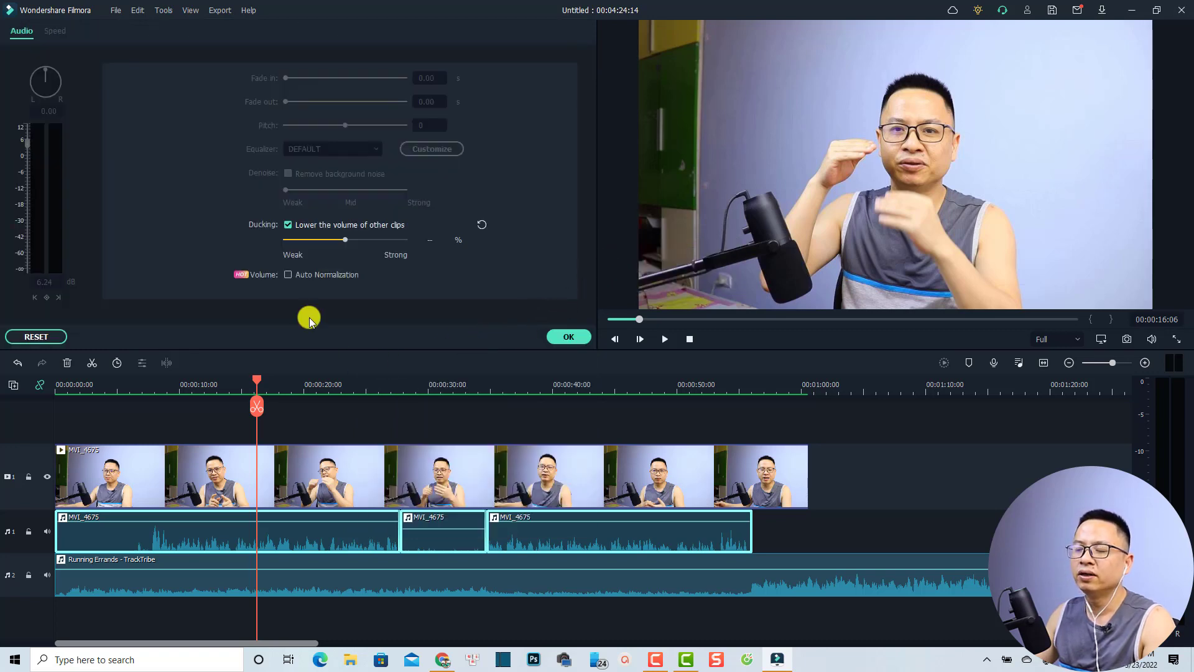
left_click(287, 275)
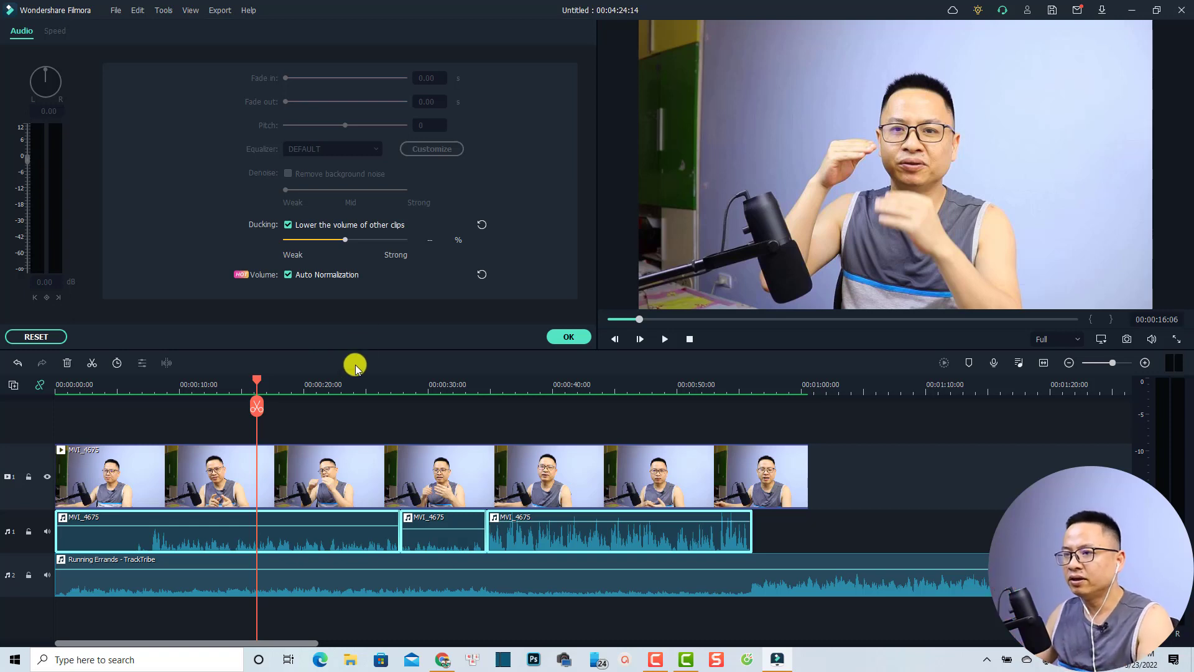
Play the normalized audio across the transition from the first to the middle voice segment
left_click(357, 389)
key("space")
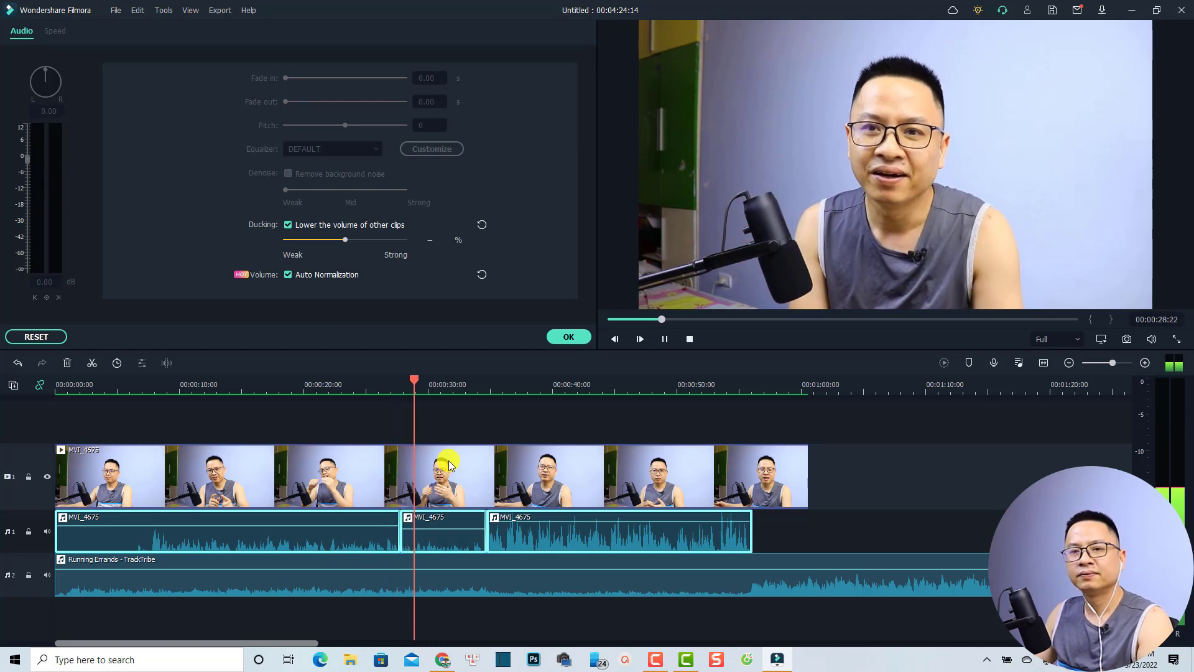
key("space")
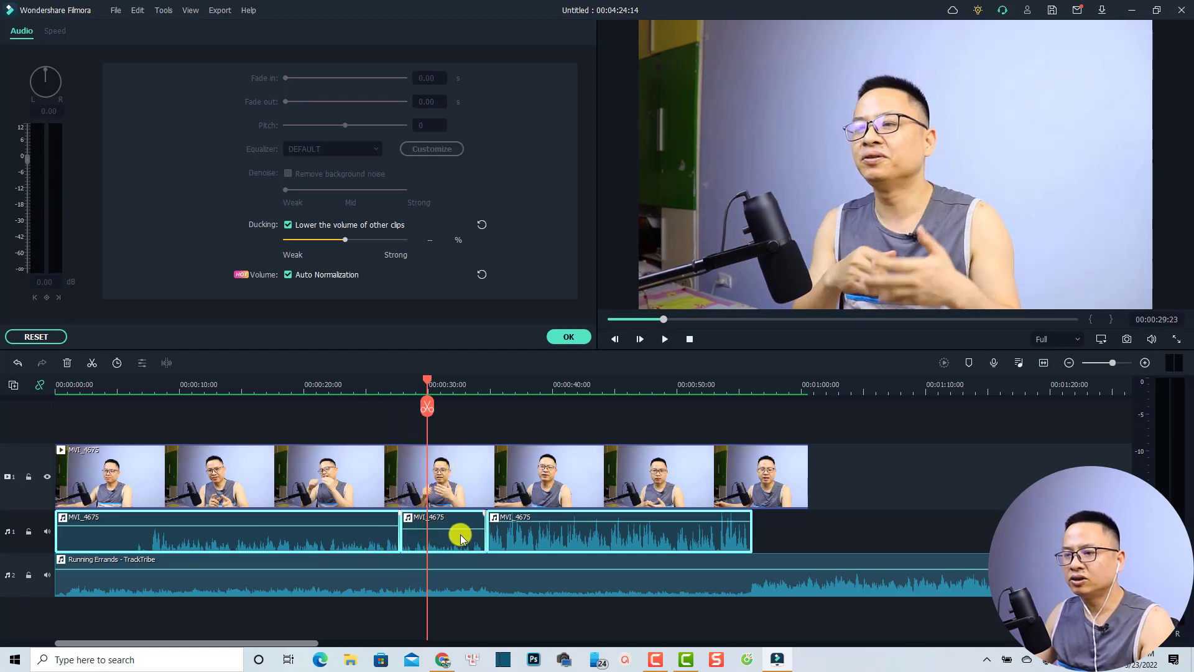
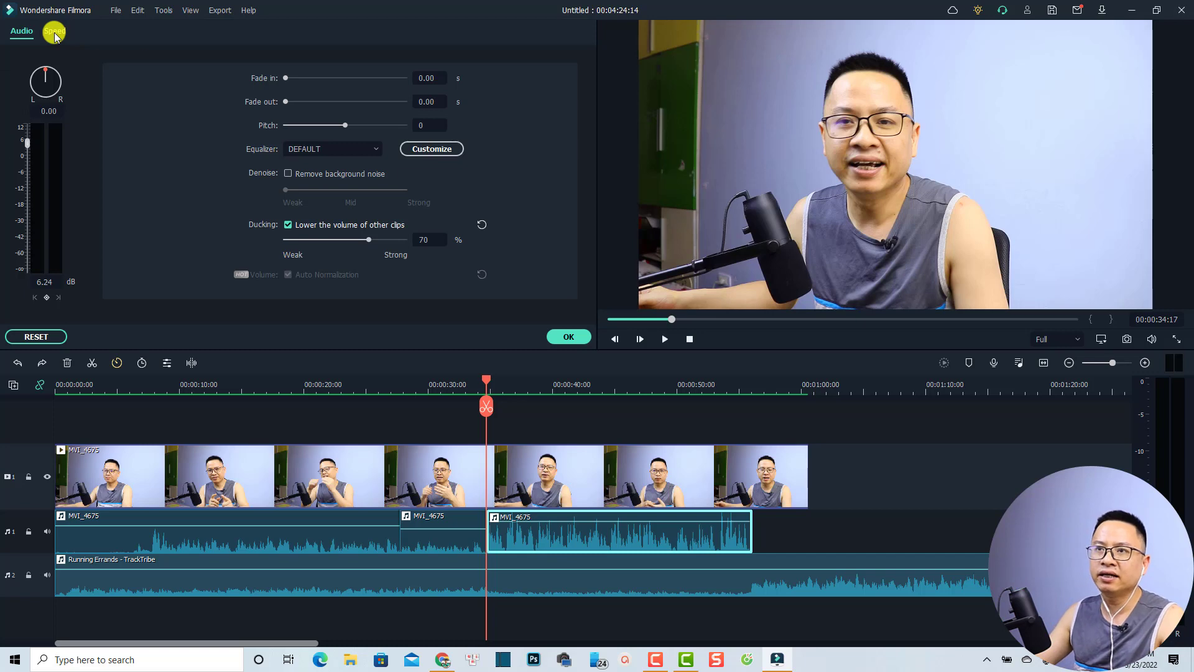
Try uniform speeds of 21.89 and 0.45 plus Reverse Speed on the last voice segment, and reset its speed
left_click(55, 33)
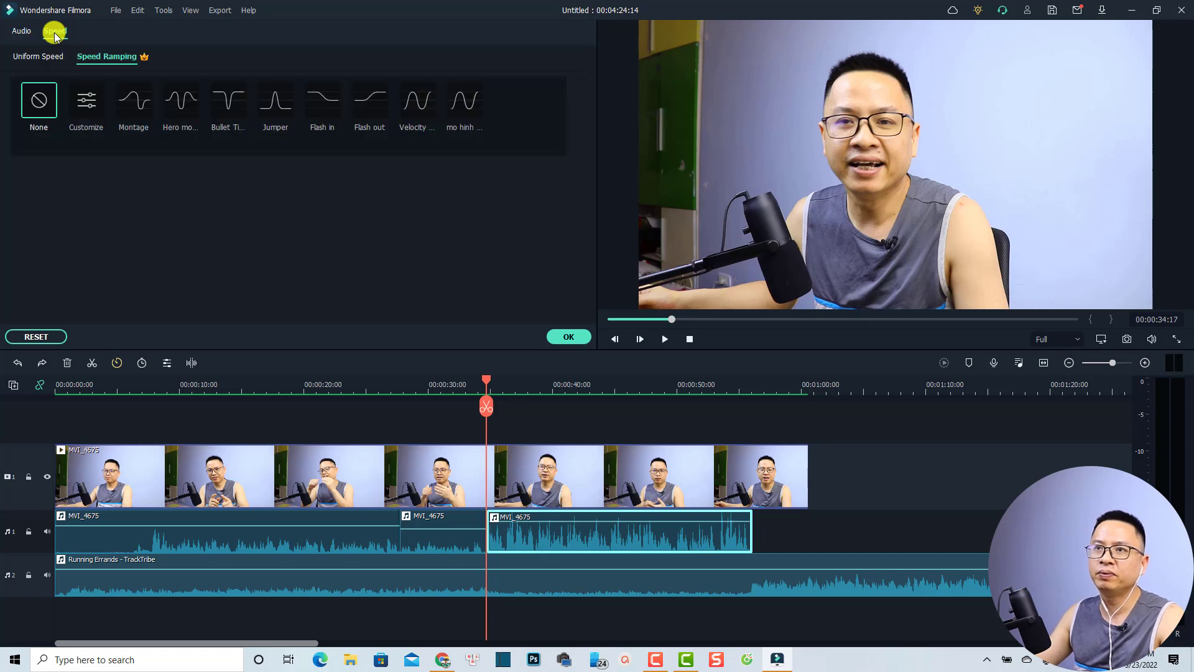
left_click(28, 58)
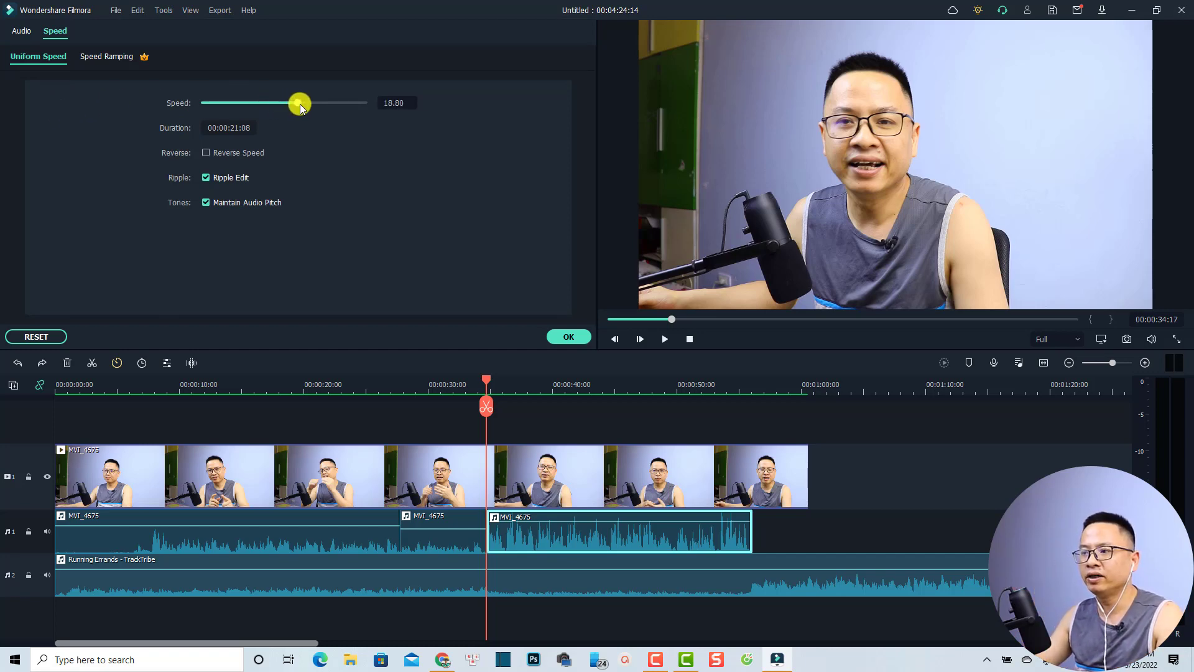
left_click_drag(300, 104, 302, 103)
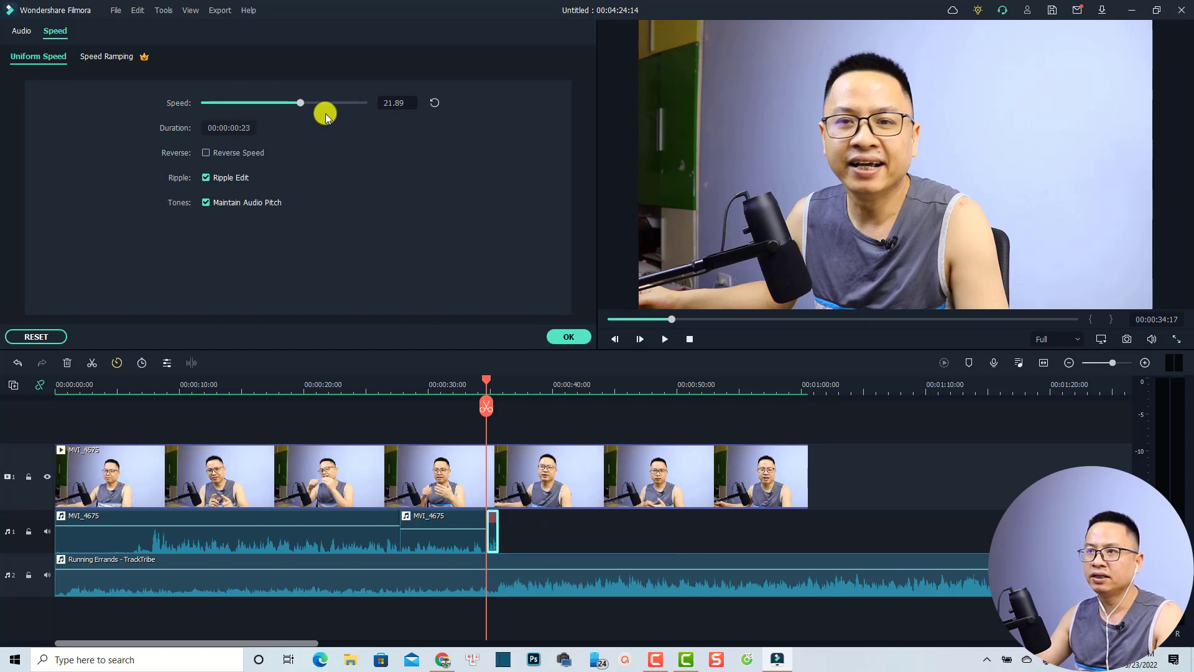
left_click_drag(302, 102, 241, 102)
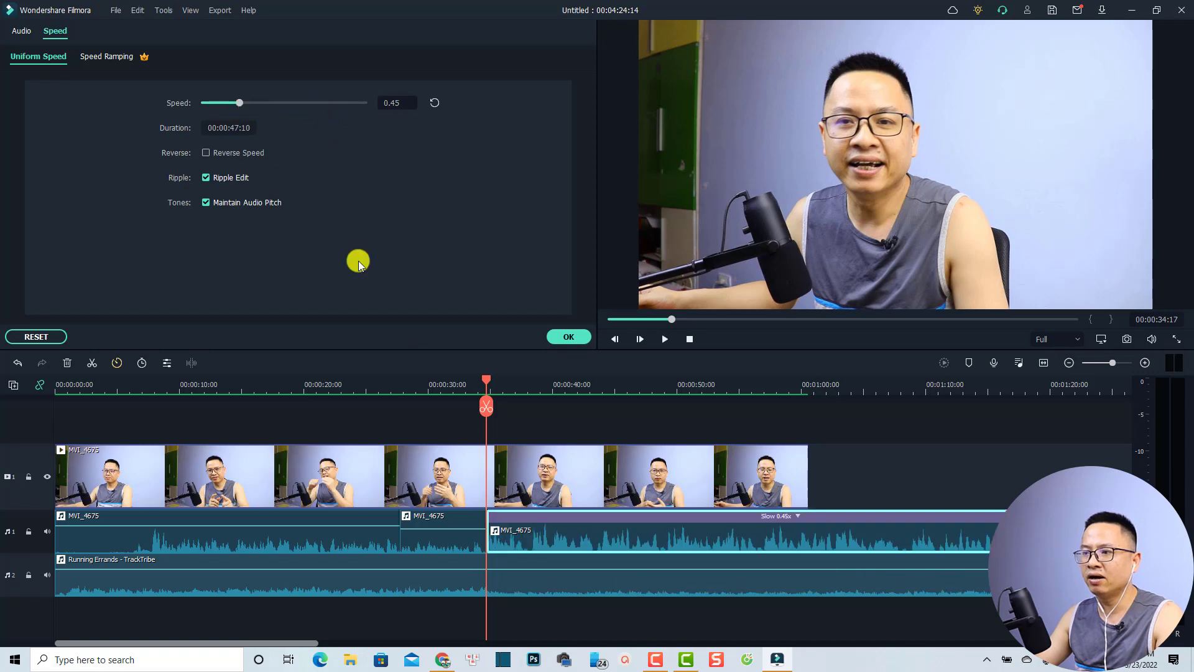
left_click(206, 153)
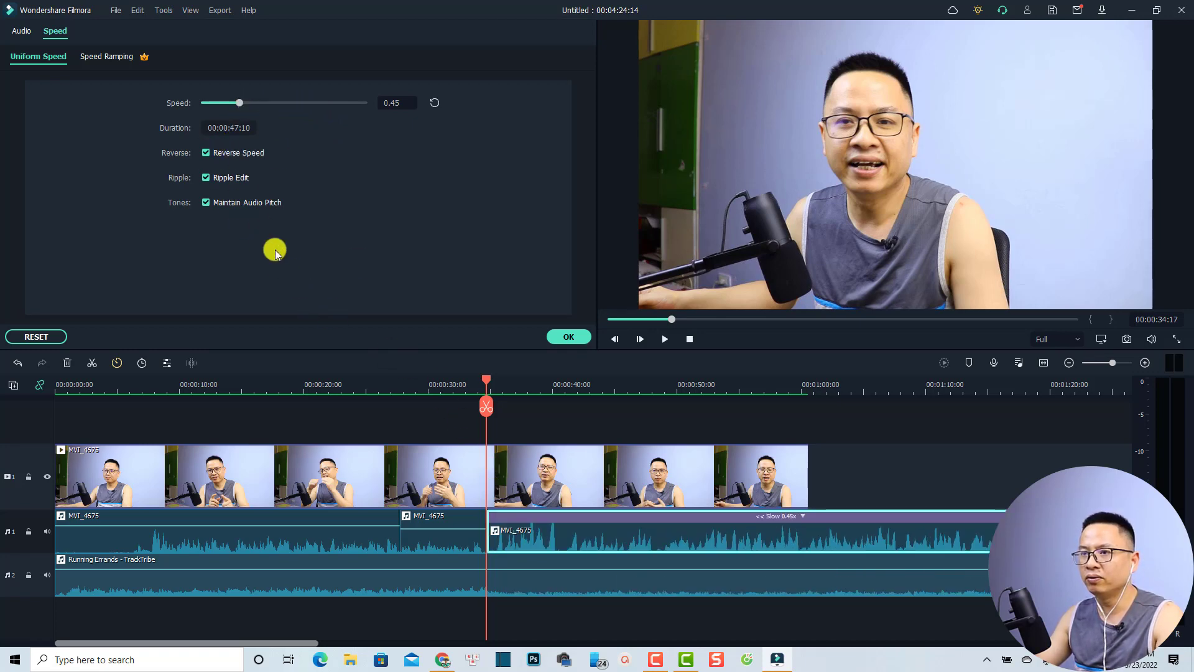
left_click(206, 153)
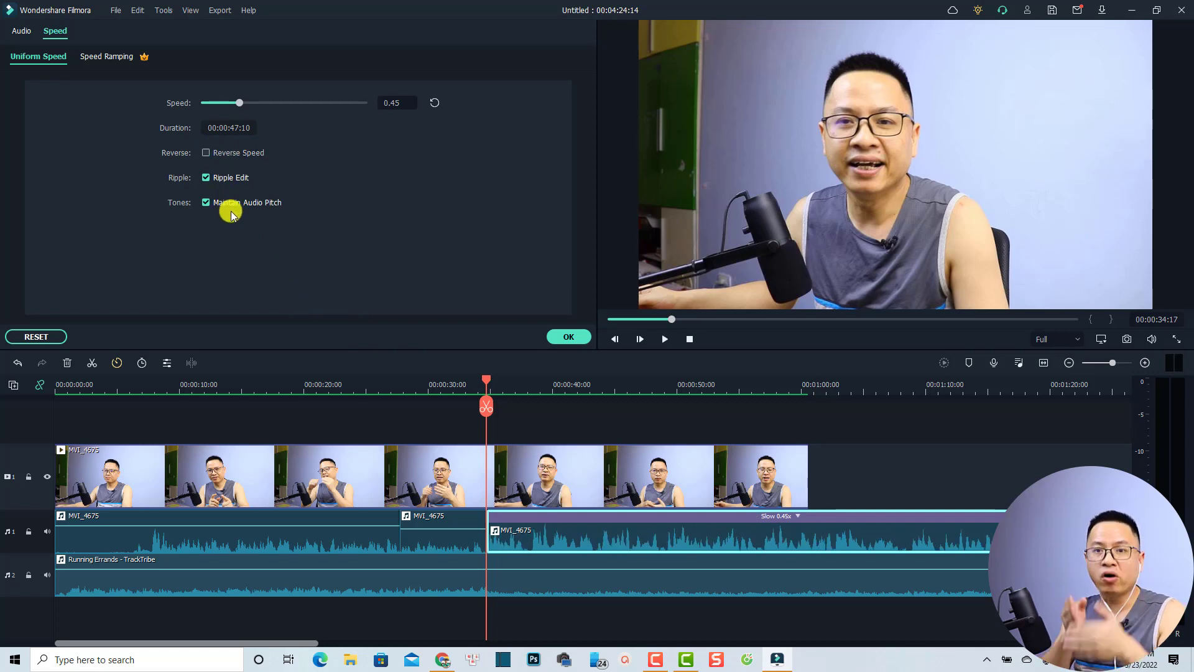
left_click(431, 104)
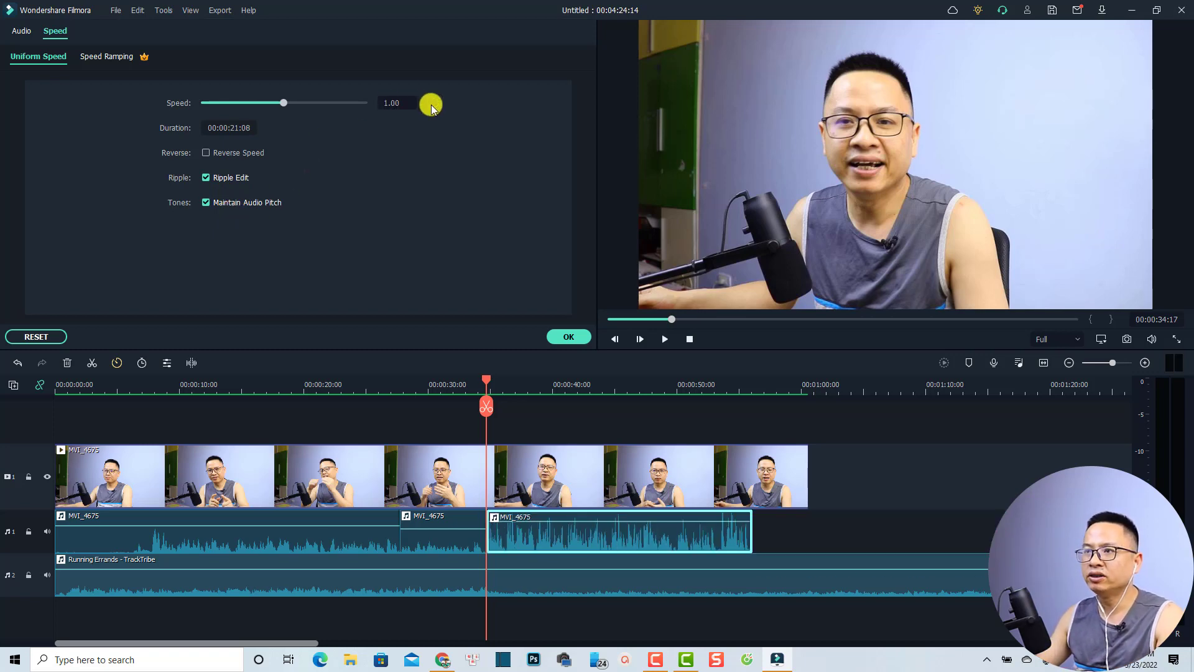
Apply the Montage speed ramp to the last voice segment and mute the background music track
left_click(103, 57)
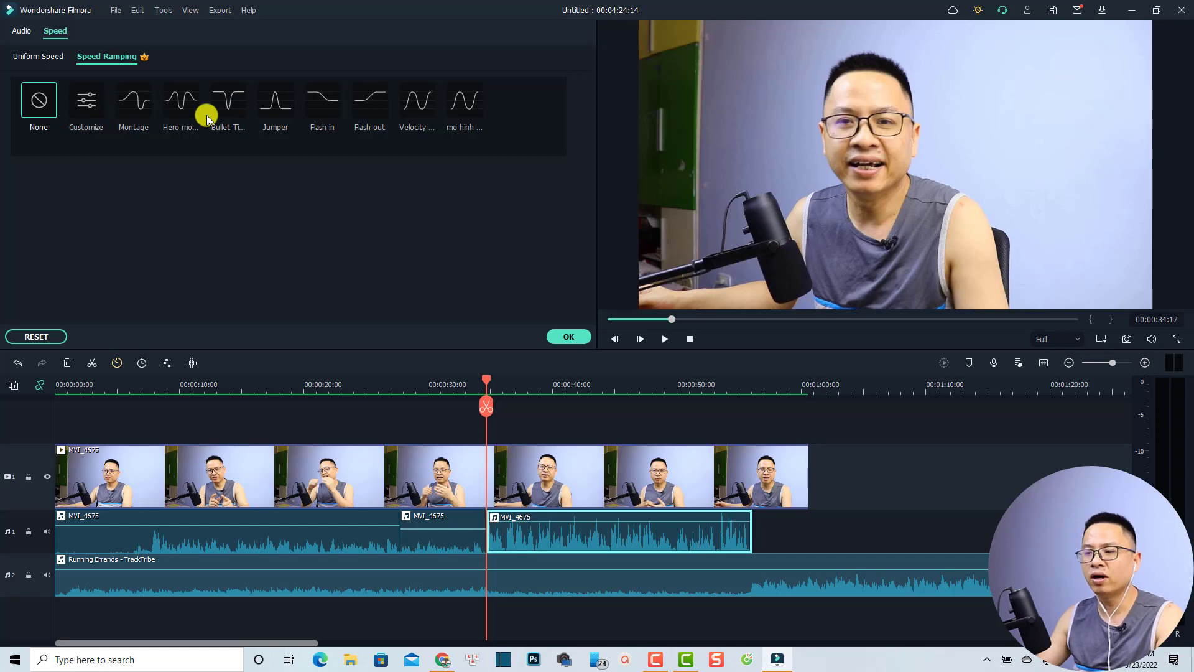
left_click(140, 106)
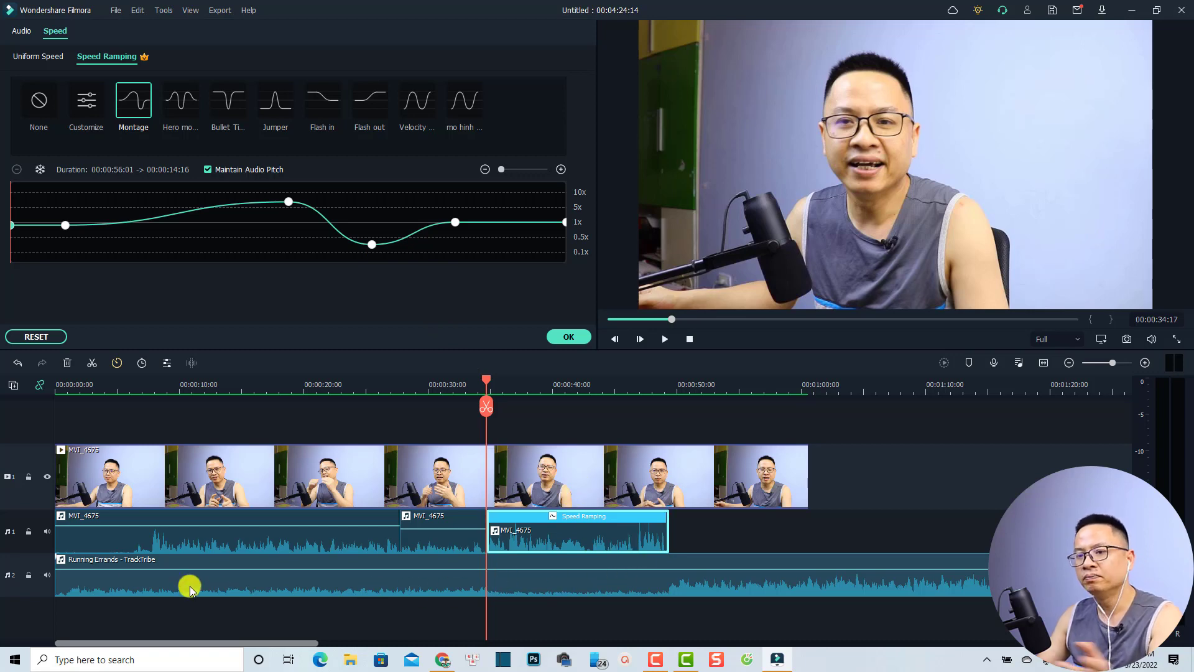
left_click(46, 574)
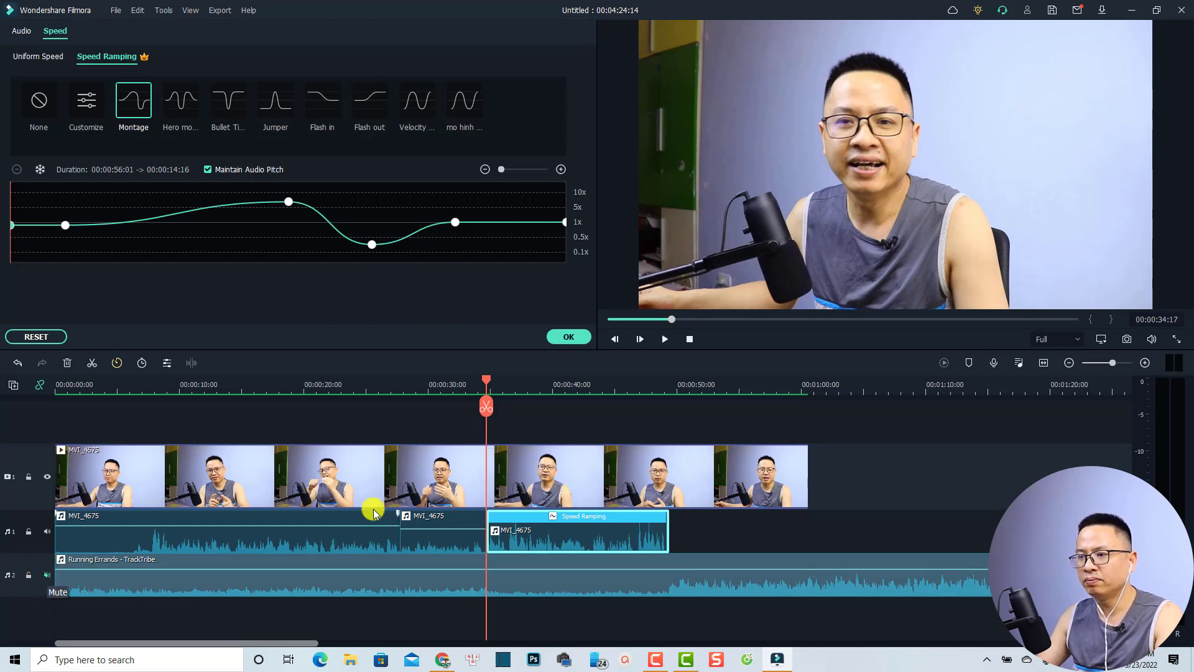
Reopen the last voice segment's speed ramping settings and play the segment with the Montage ramp
left_click(782, 529)
left_click(554, 535)
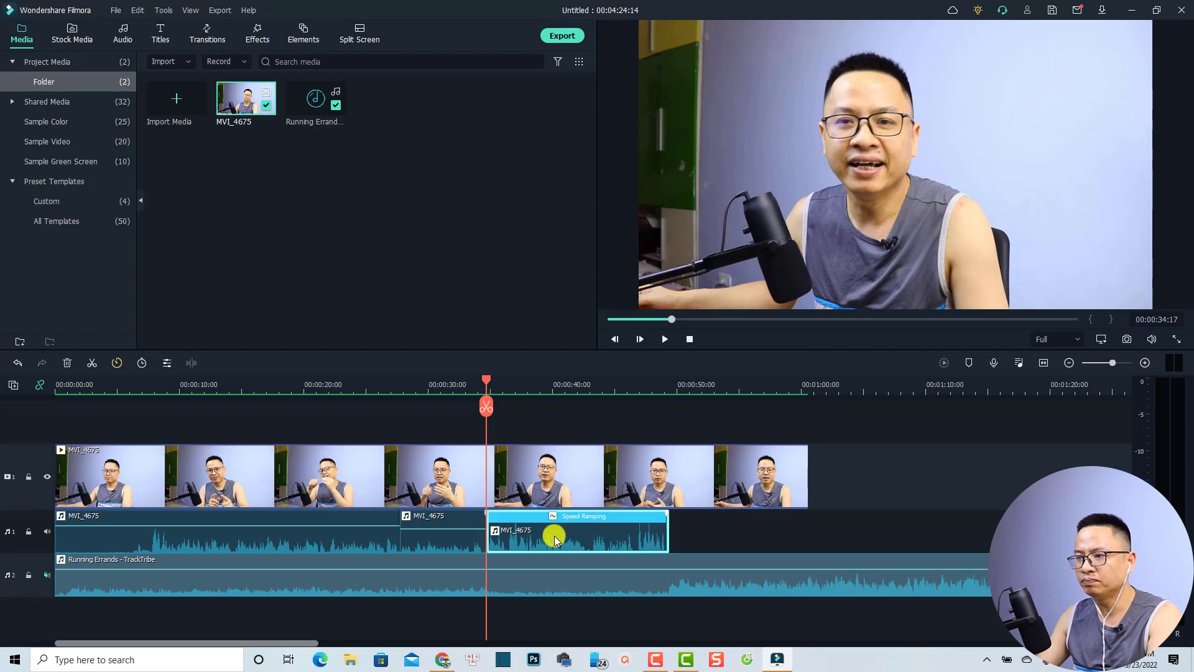
double_click(555, 536)
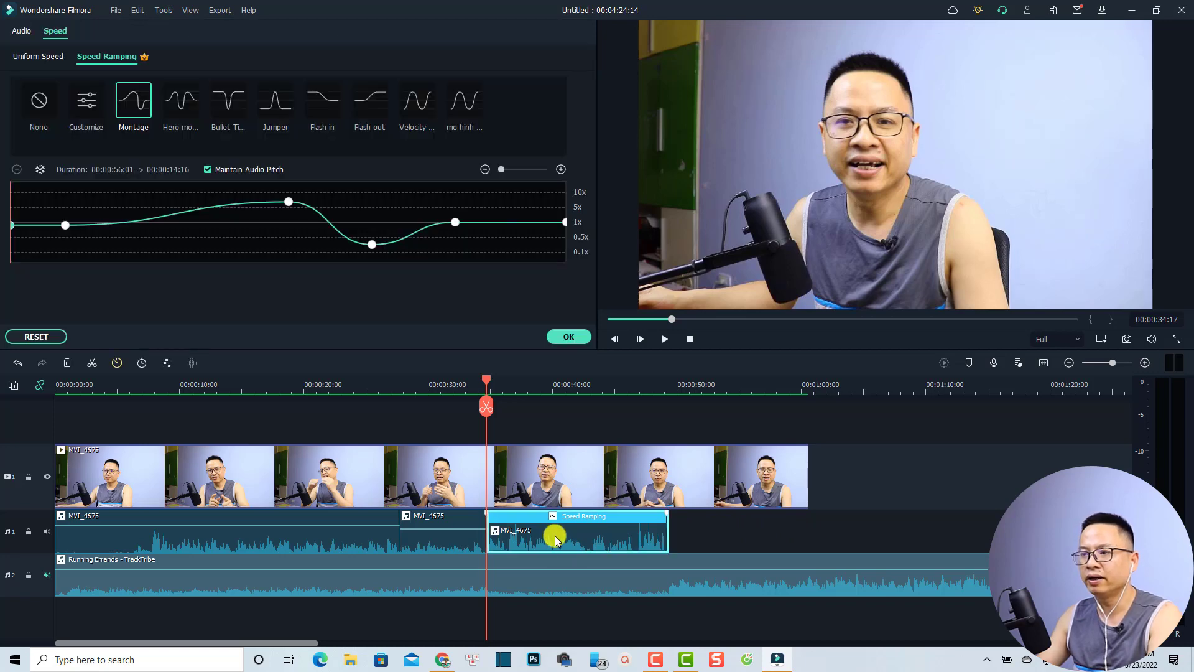
key("space")
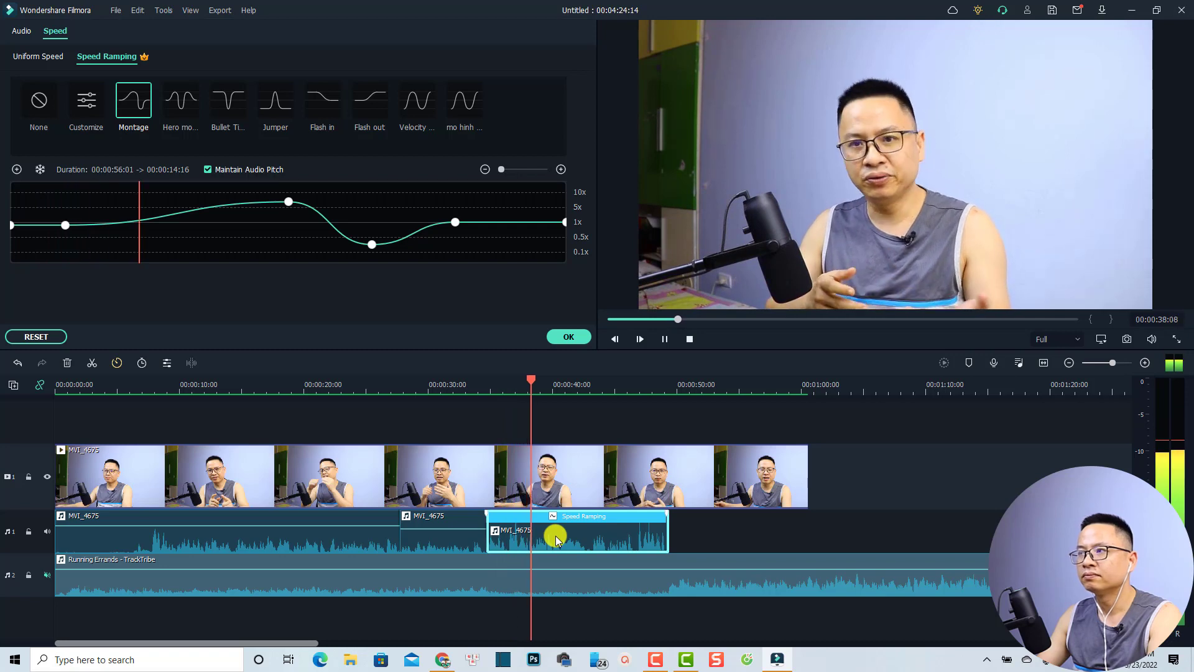
key("space")
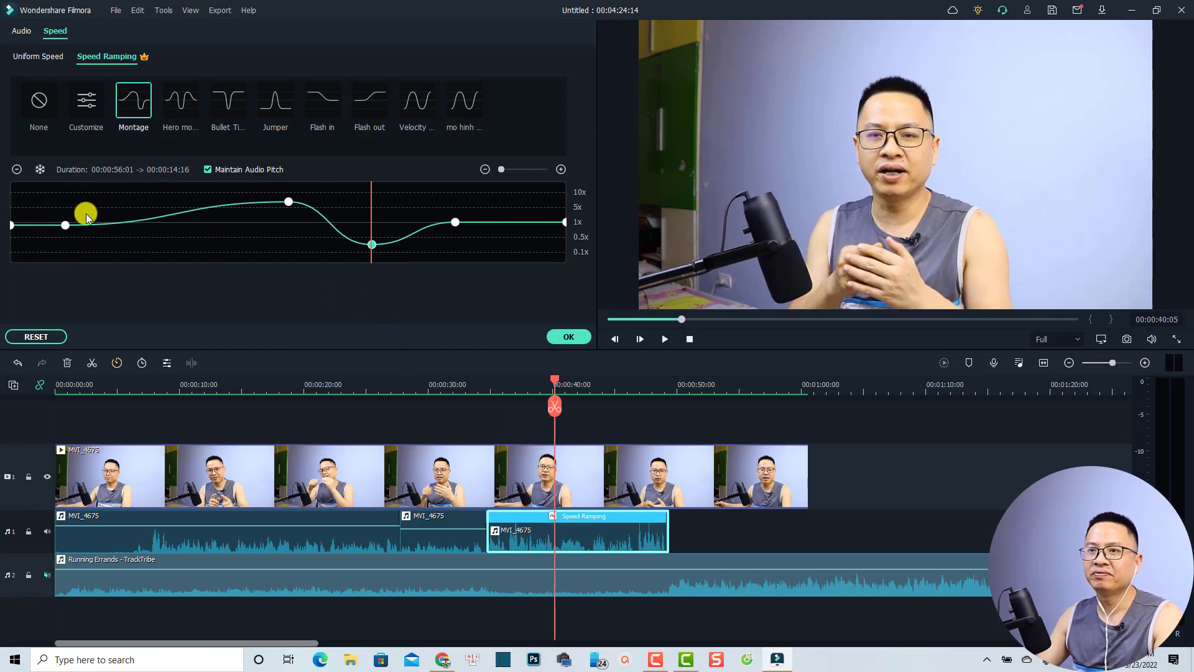
Lower the second point of the Montage speed curve to about 0.18x
left_click(134, 236)
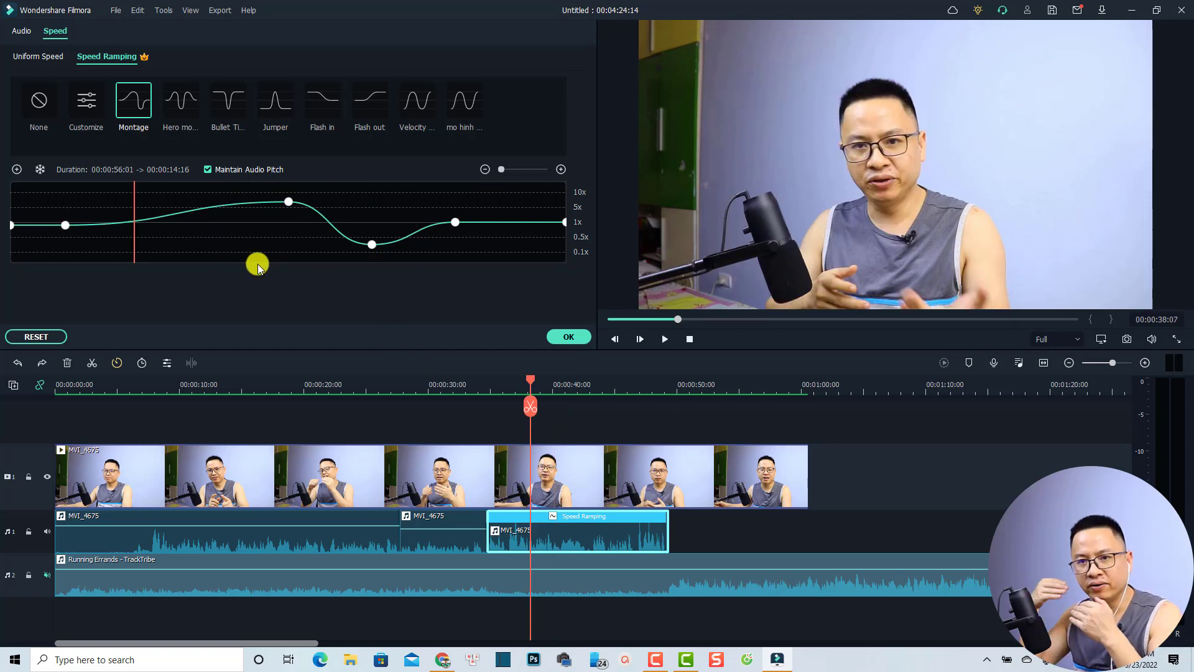
left_click(64, 224)
left_click_drag(64, 225, 69, 249)
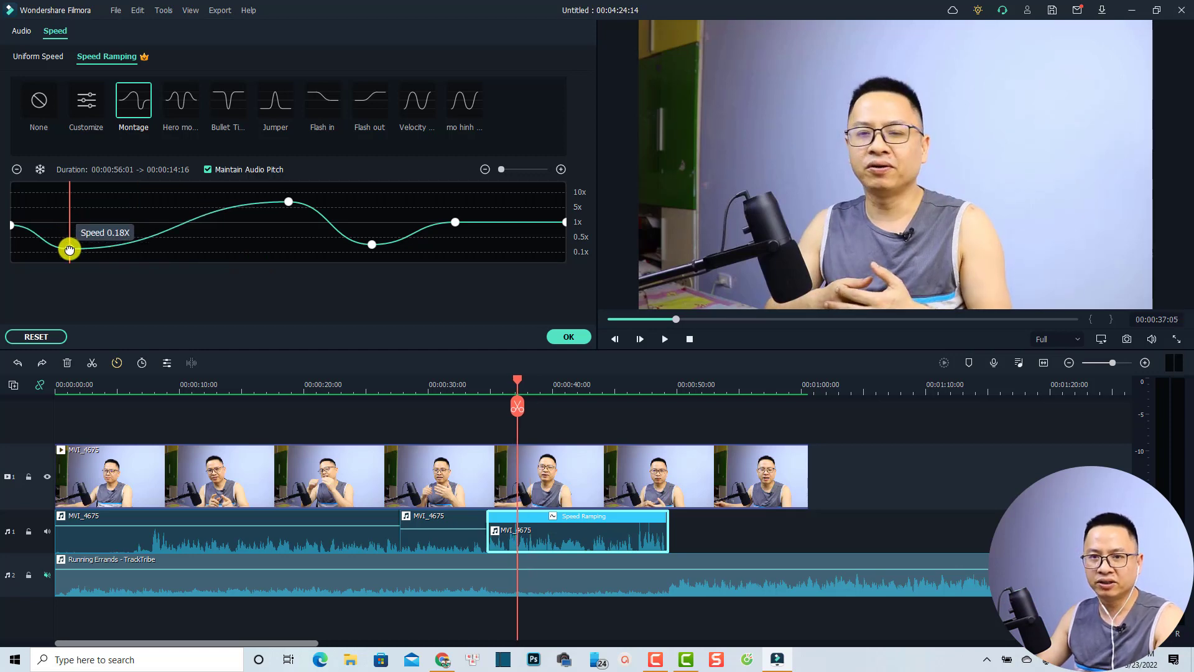
left_click_drag(69, 249, 69, 249)
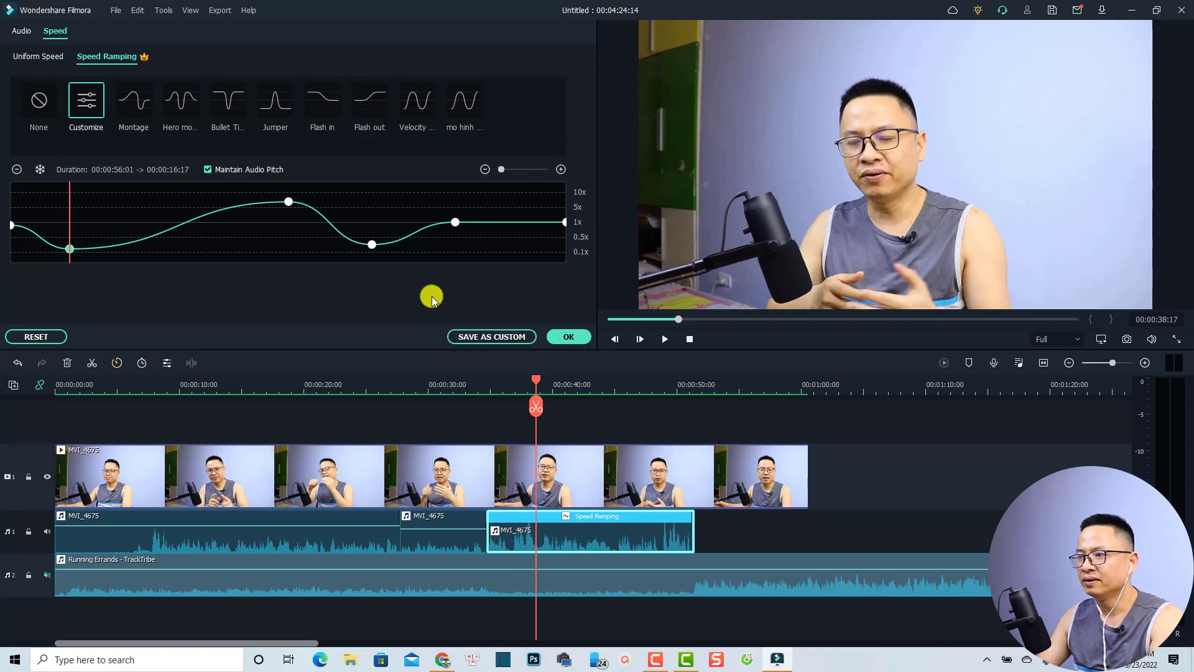
Play the last voice segment with the customized speed curve, and set its speed ramping to None
left_click(494, 380)
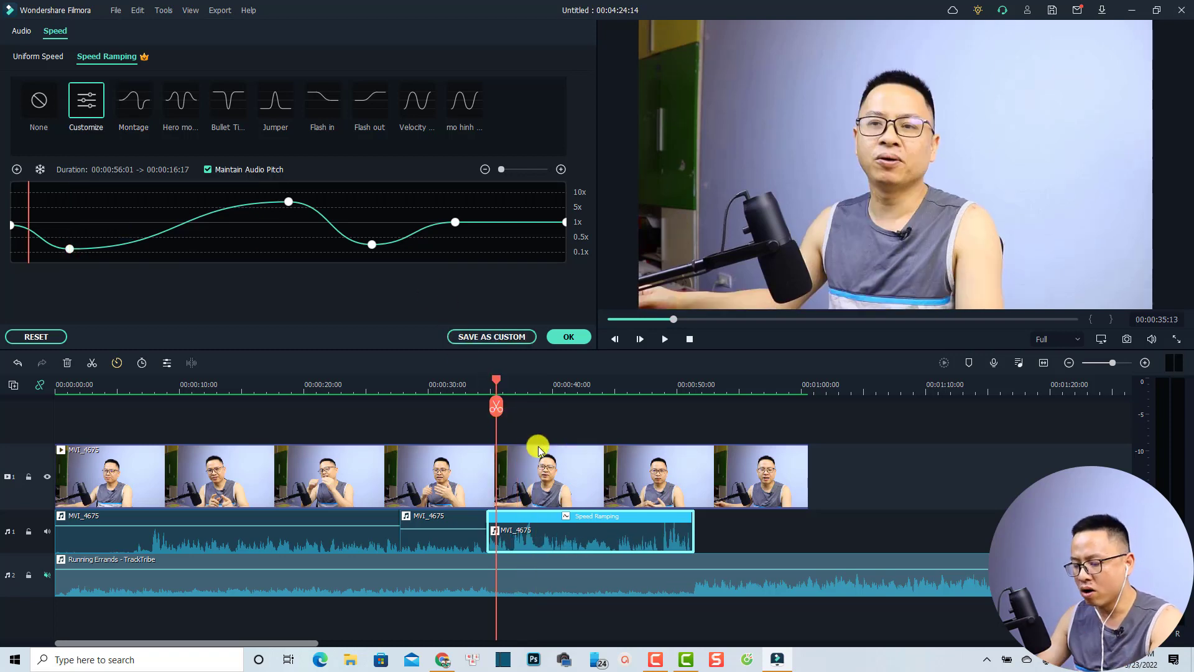
key("space")
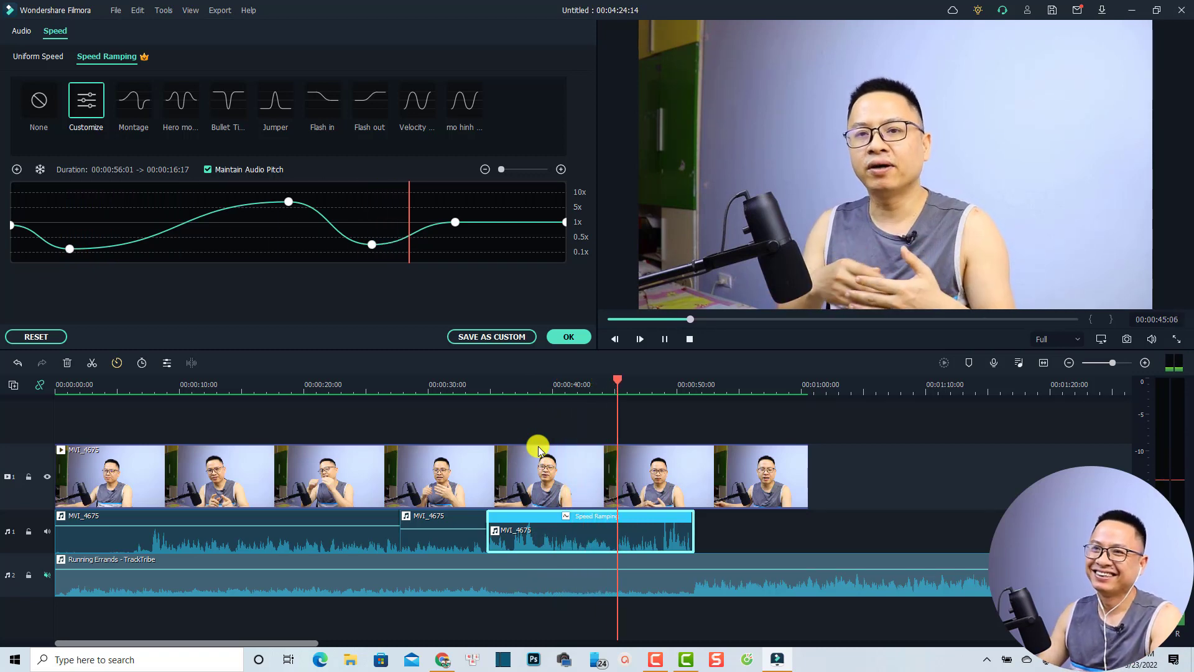
key("space")
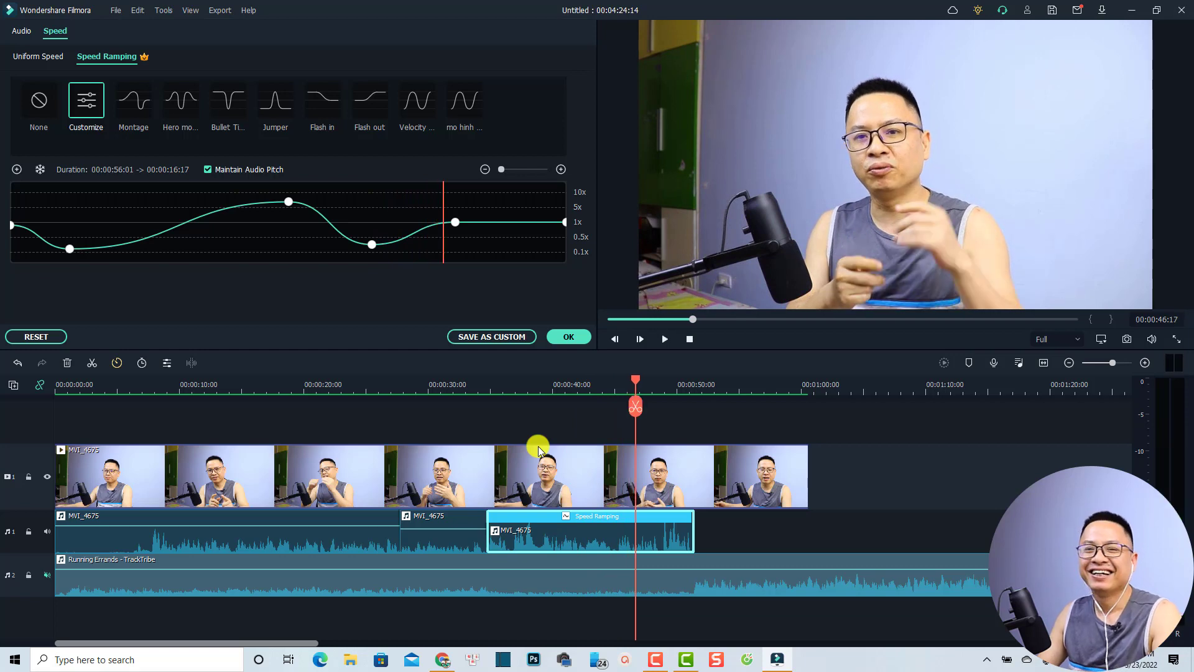
left_click(39, 104)
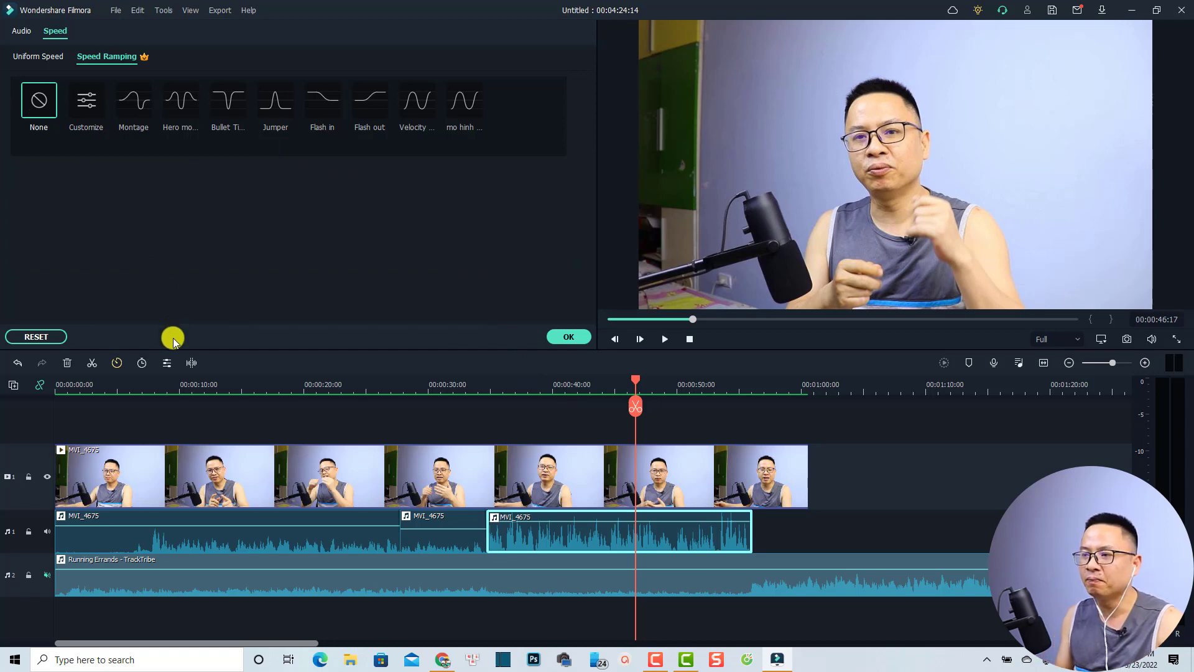
left_click(569, 337)
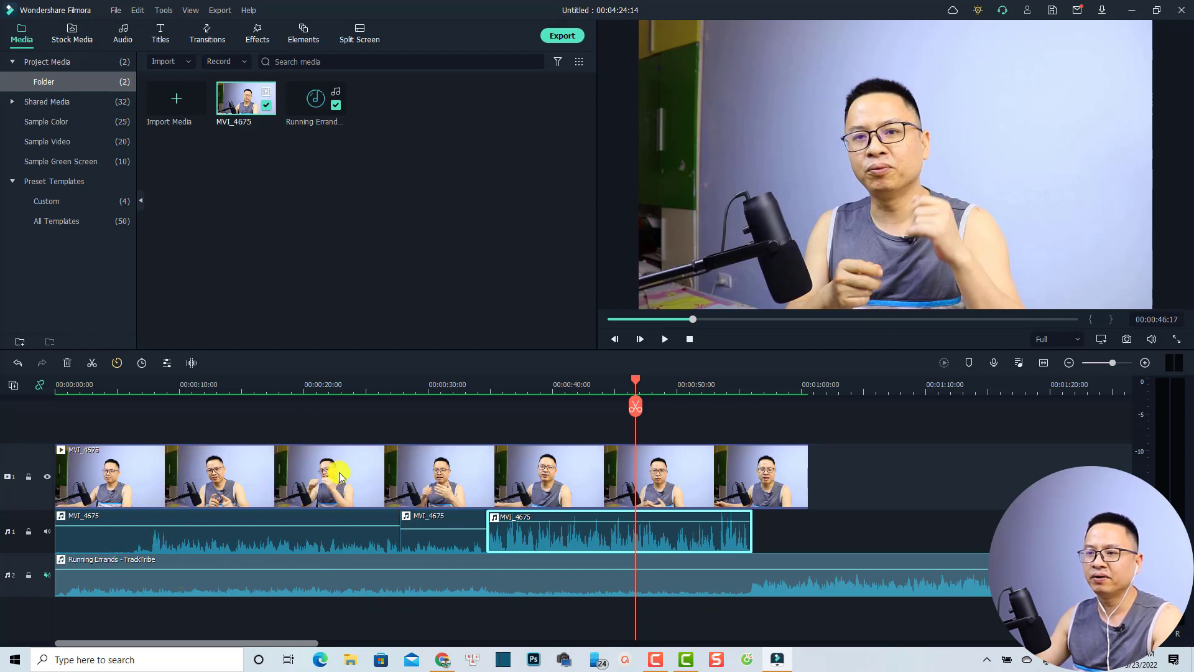
In the Audio Mixer, lower the Video 1 track to about -5.39 dB and set its pan to 100
left_click(1019, 364)
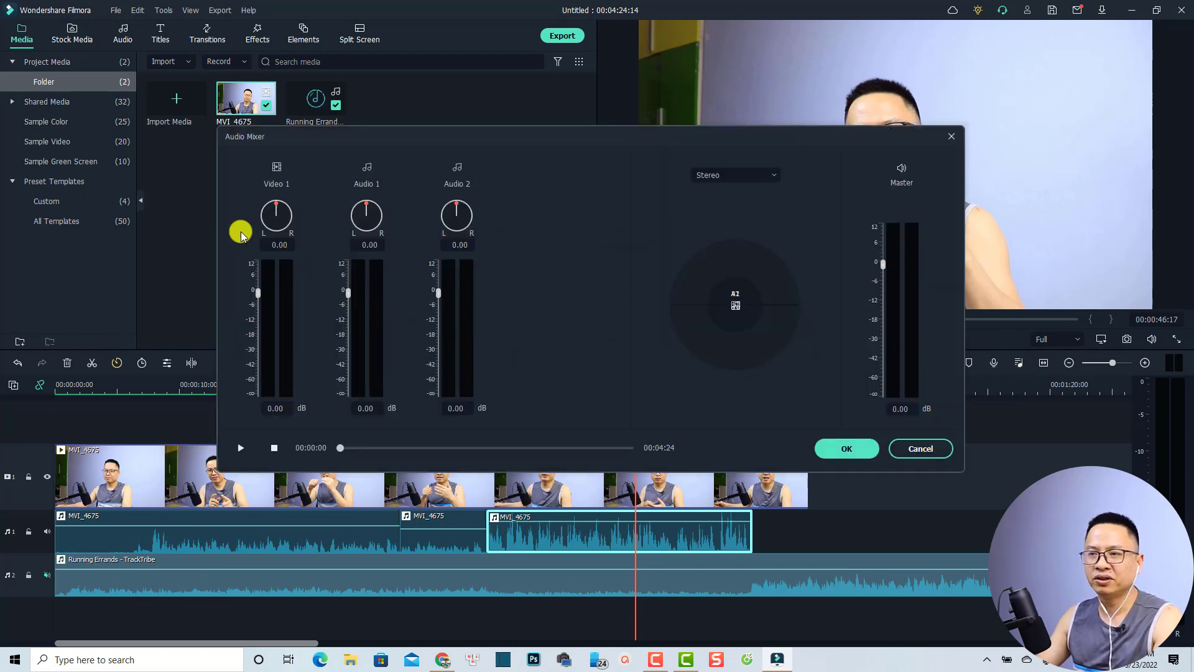
mouse_move(259, 292)
left_mouse_down()
mouse_move(259, 312)
mouse_move(250, 274)
mouse_move(252, 295)
mouse_move(266, 277)
mouse_move(255, 305)
left_mouse_up()
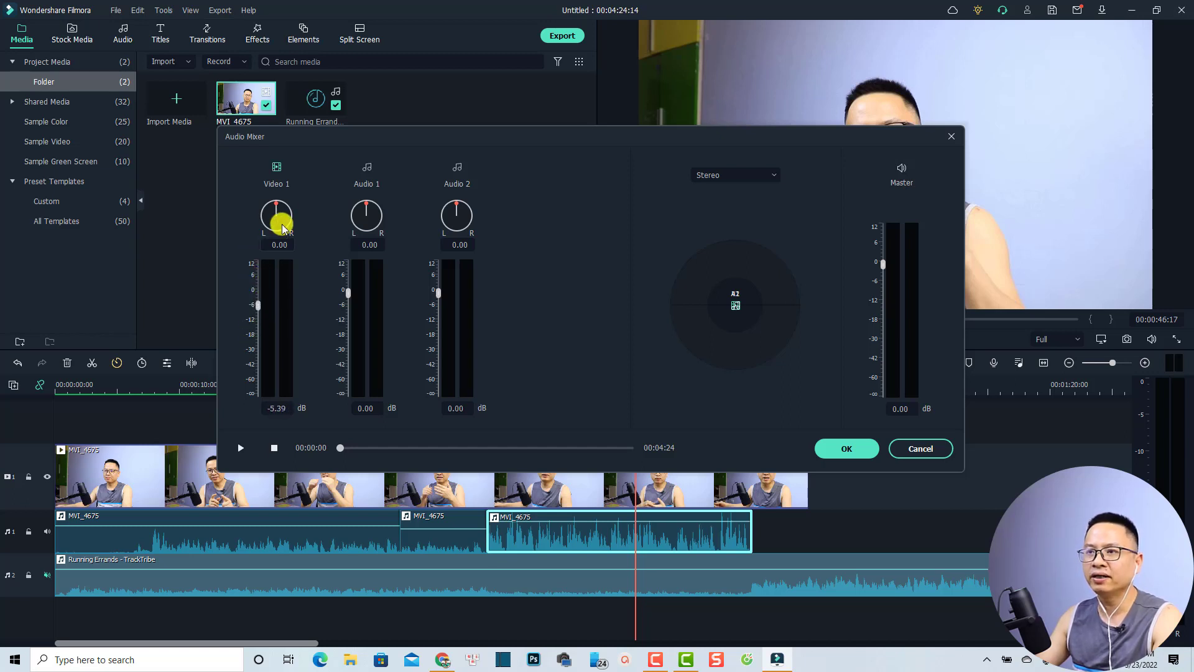
mouse_move(273, 207)
left_mouse_down()
mouse_move(259, 218)
mouse_move(296, 218)
mouse_move(259, 207)
mouse_move(274, 214)
left_mouse_up()
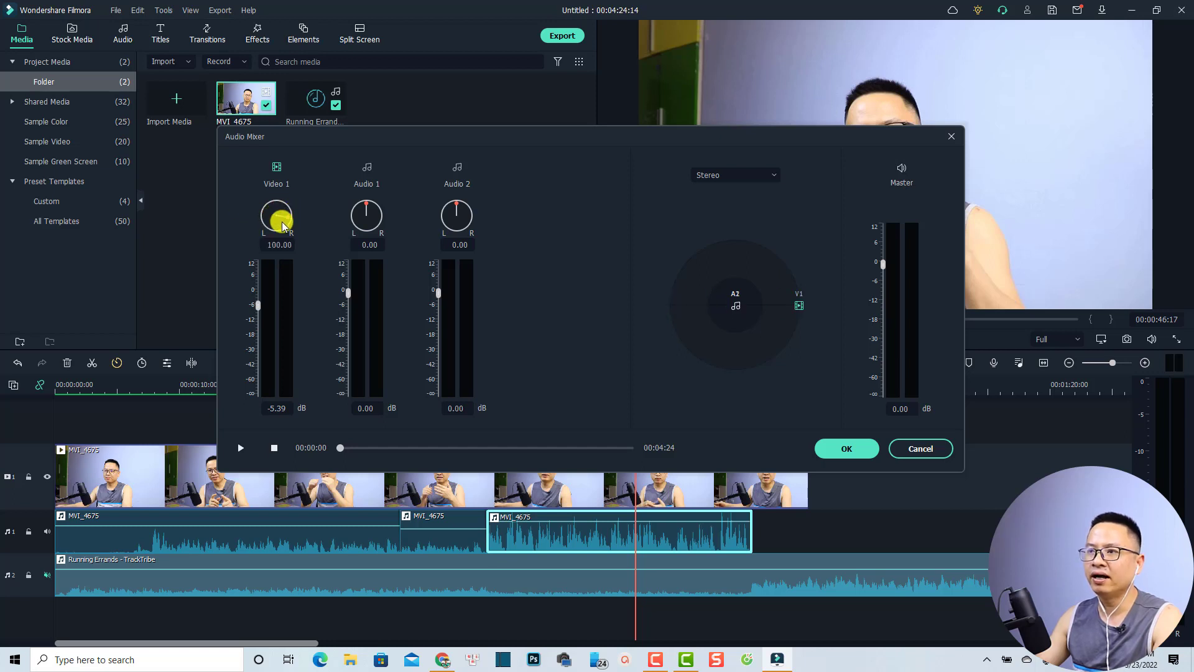
Change the mixer output to Surround, raise the master volume to about 0.38 dB, and apply the mixer settings
left_click(766, 176)
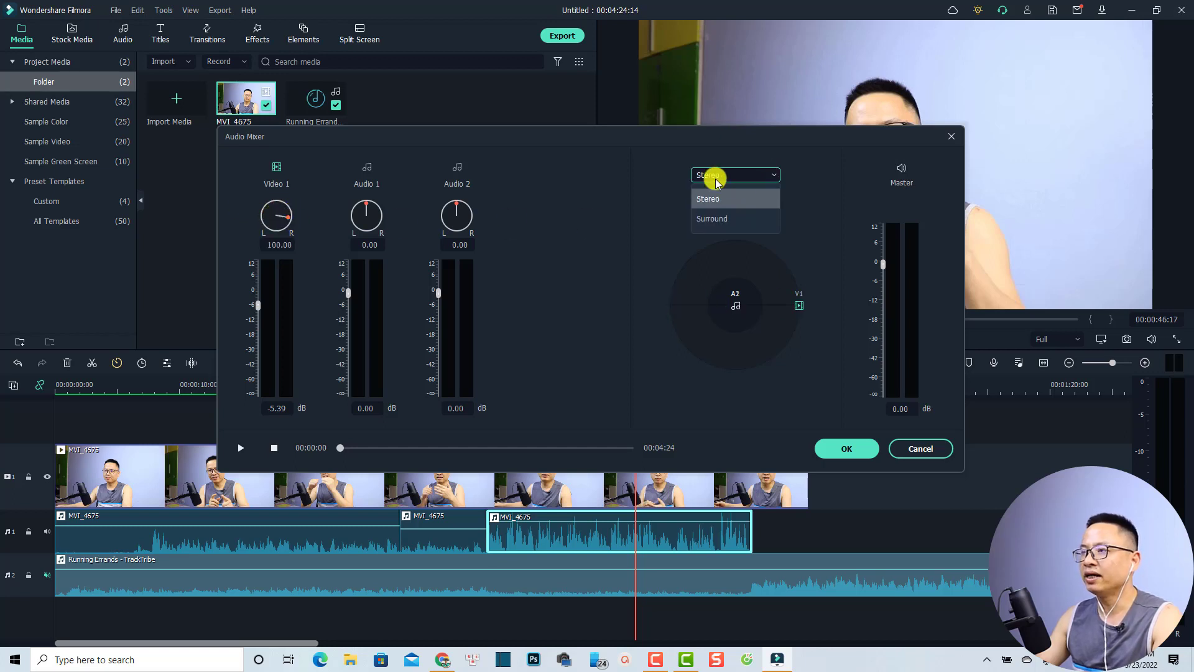
left_click(714, 219)
mouse_move(884, 262)
left_mouse_down()
mouse_move(888, 234)
mouse_move(887, 259)
left_mouse_up()
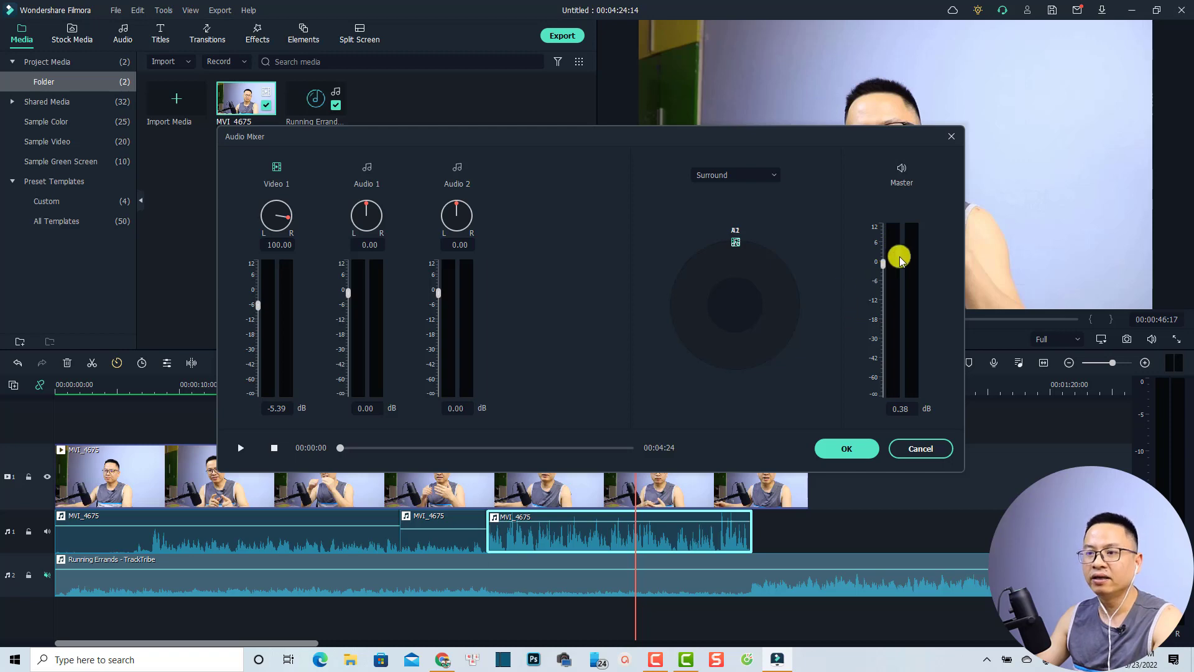
left_click(851, 447)
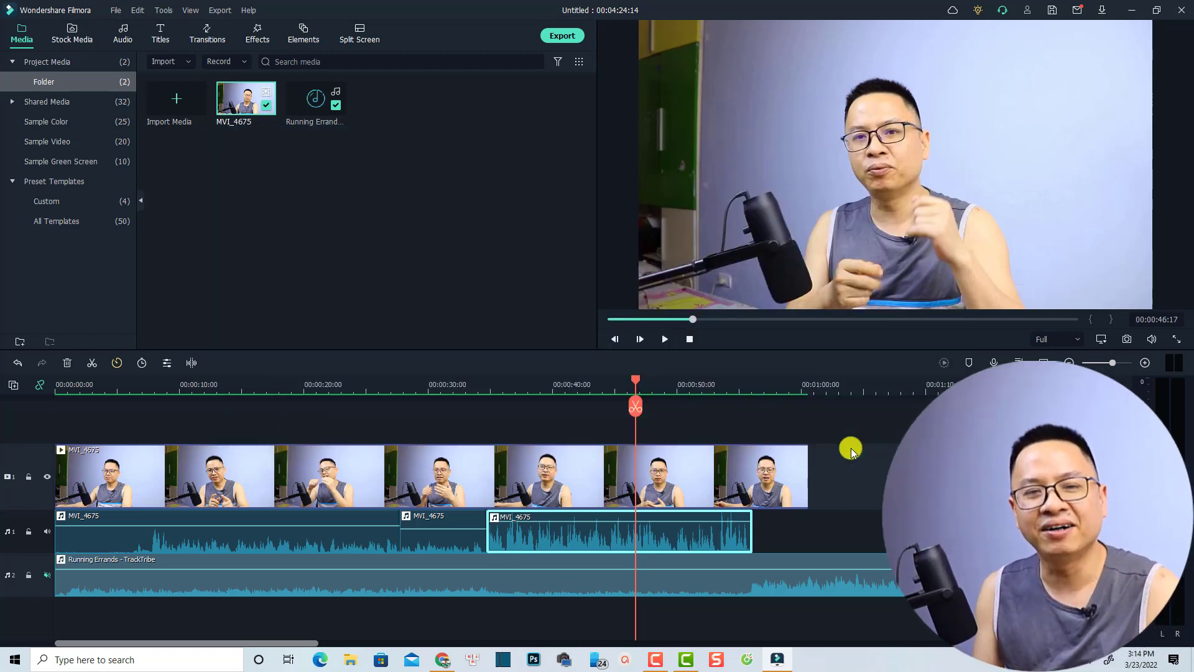